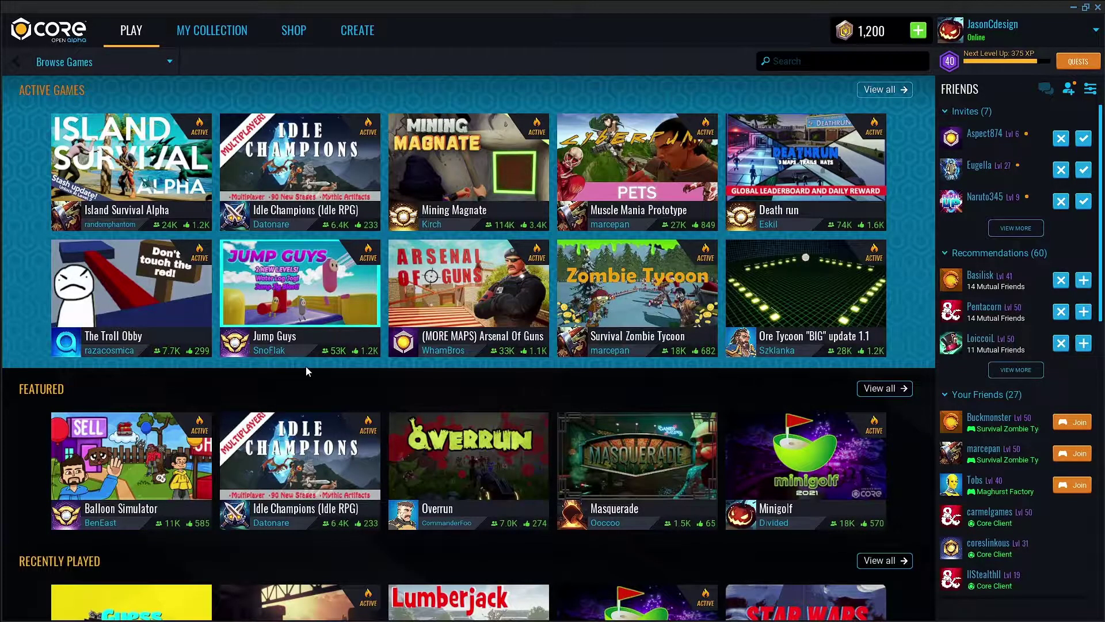
Start a new empty project and enter the name 'Audio Manager Tools Example'
click(376, 30)
click(108, 253)
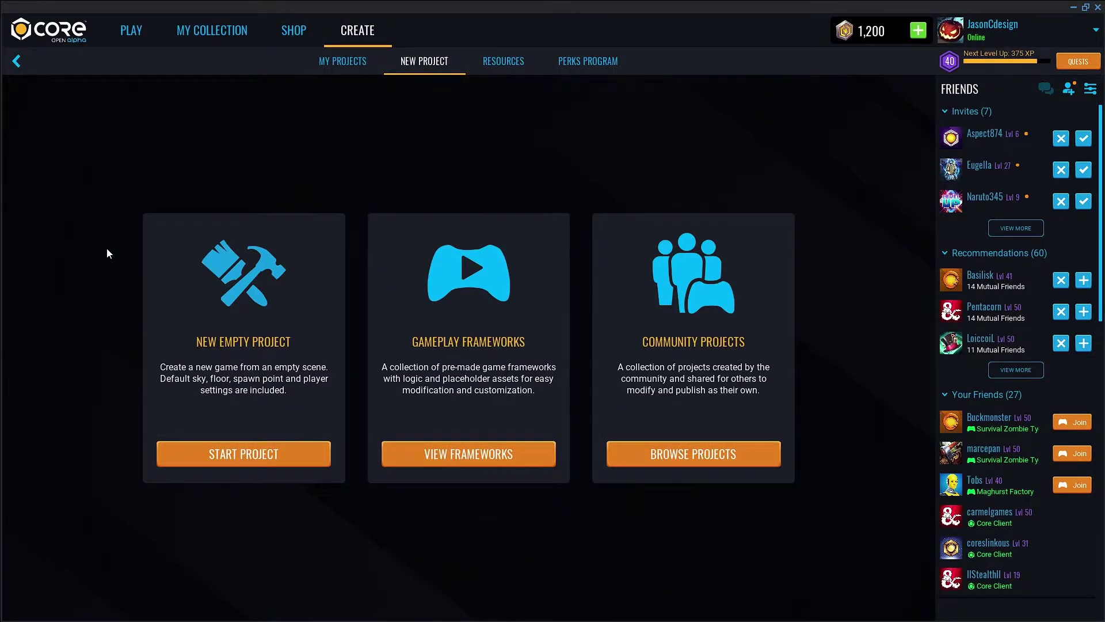
click(248, 452)
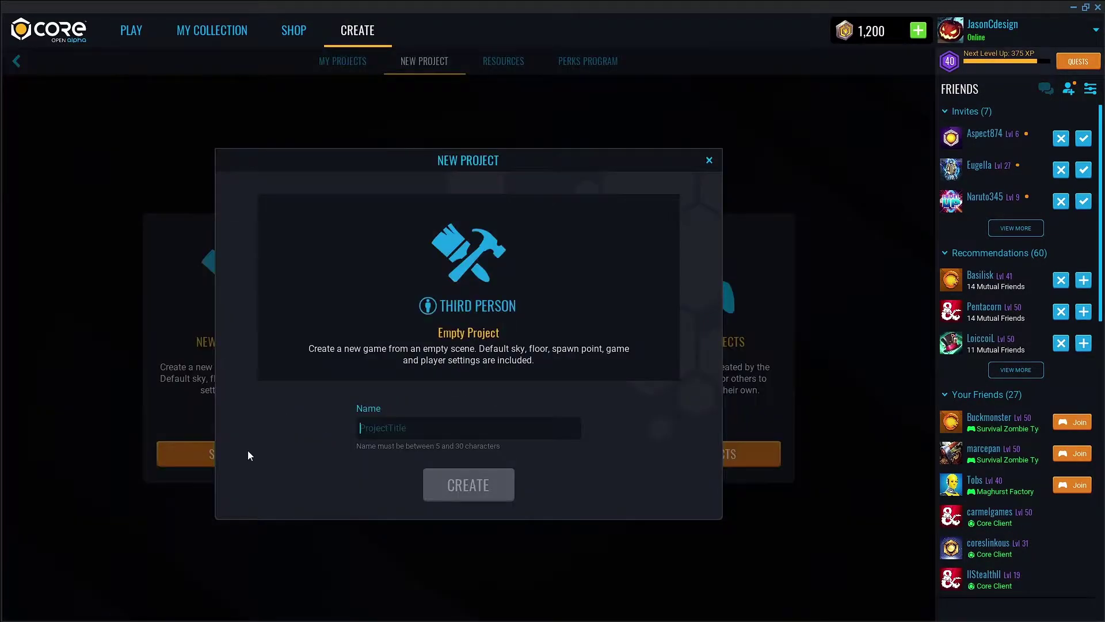
text(Audio Mana)
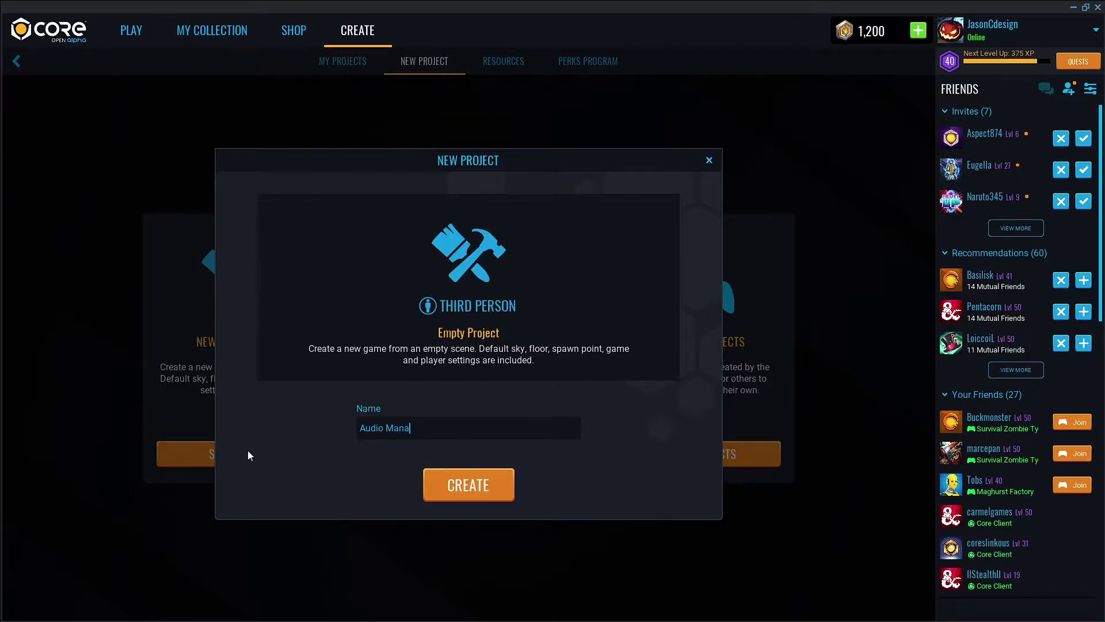
text(ger TOols Example)
Create the project, filter Community Content to the Audio category, and enlarge the content panel
click(440, 491)
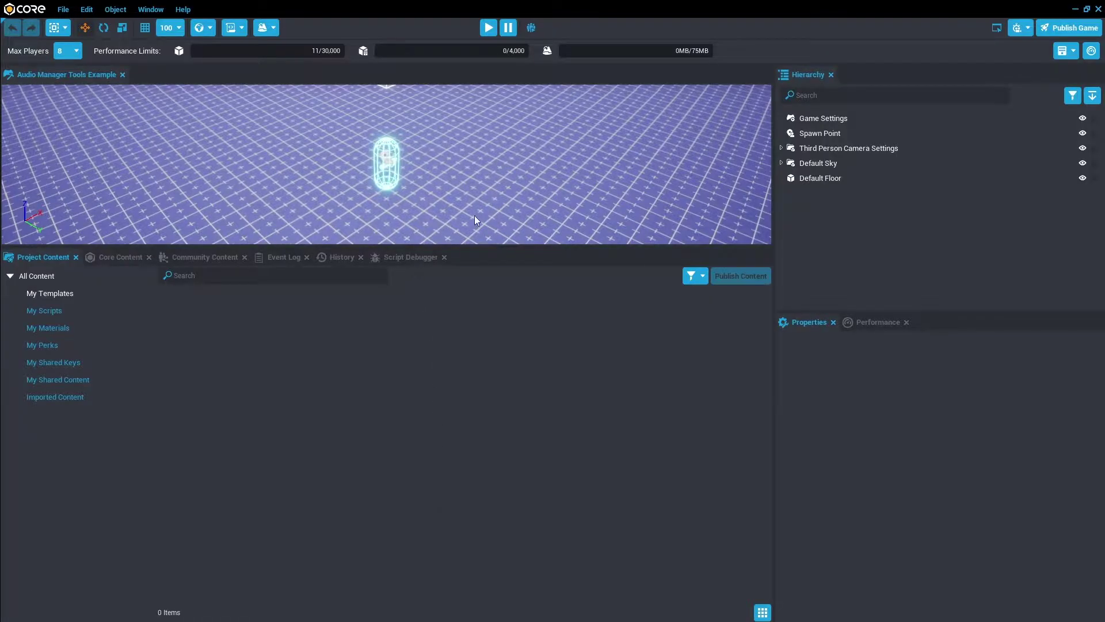
drag(481, 247, 480, 380)
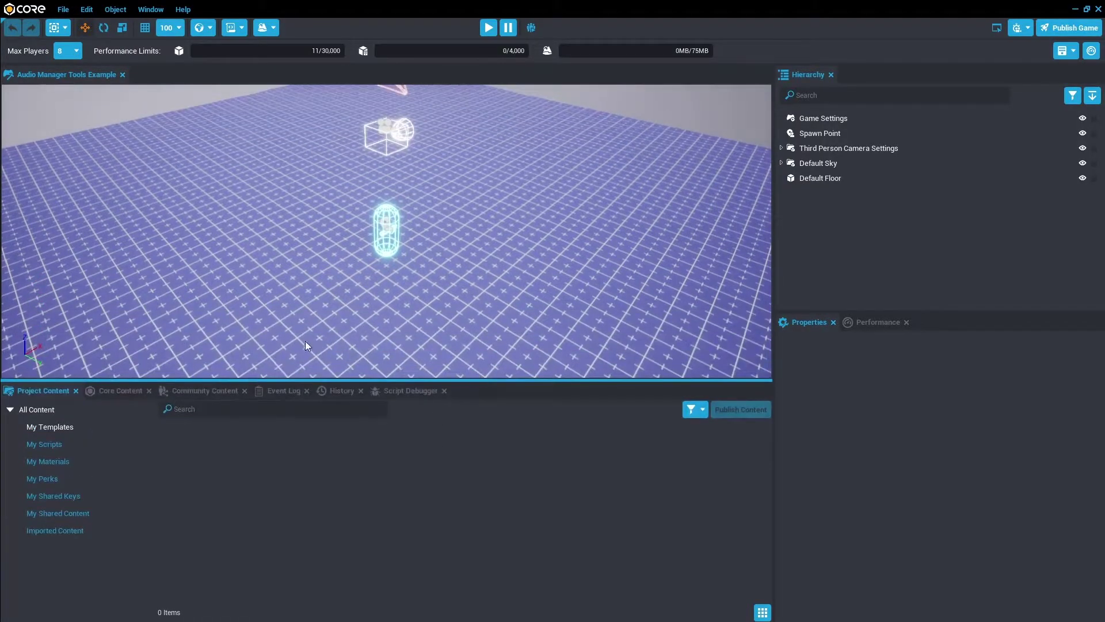
click(208, 392)
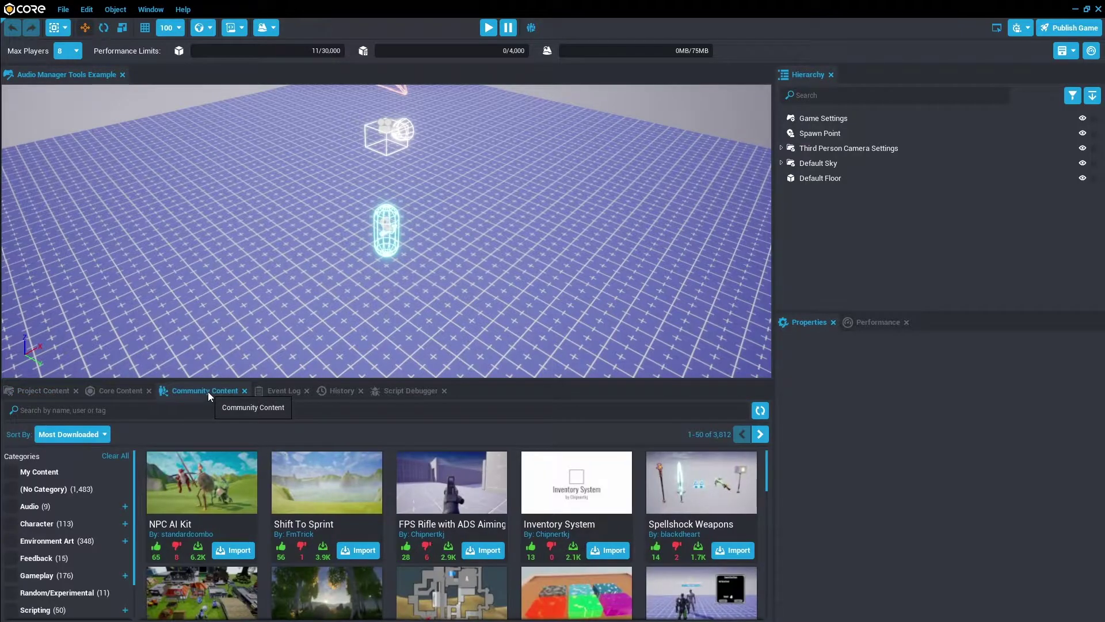
click(150, 10)
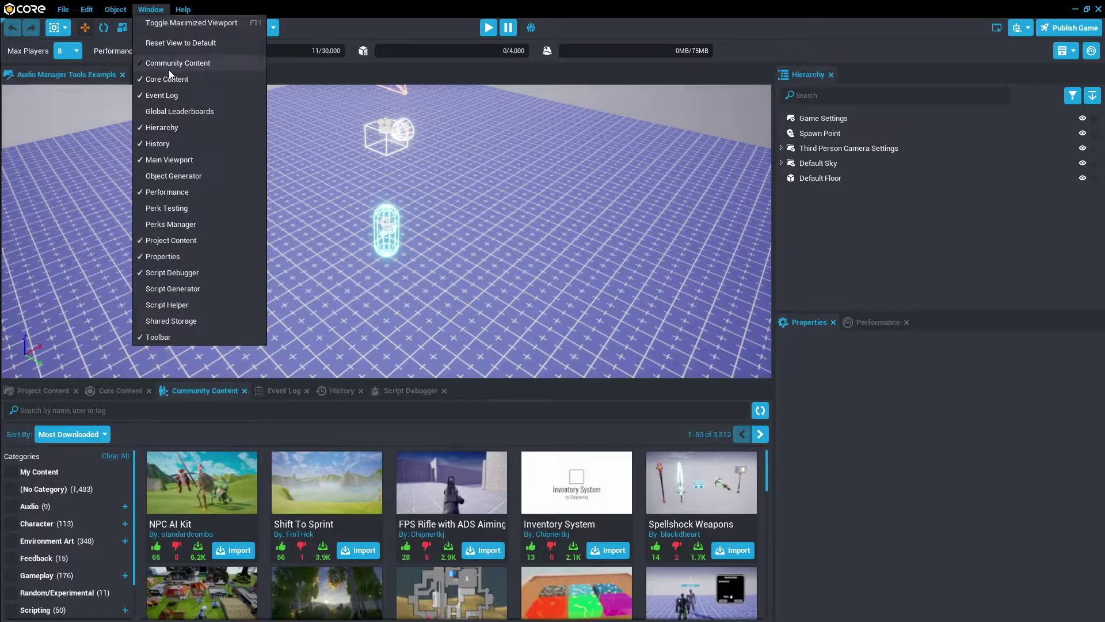
click(156, 10)
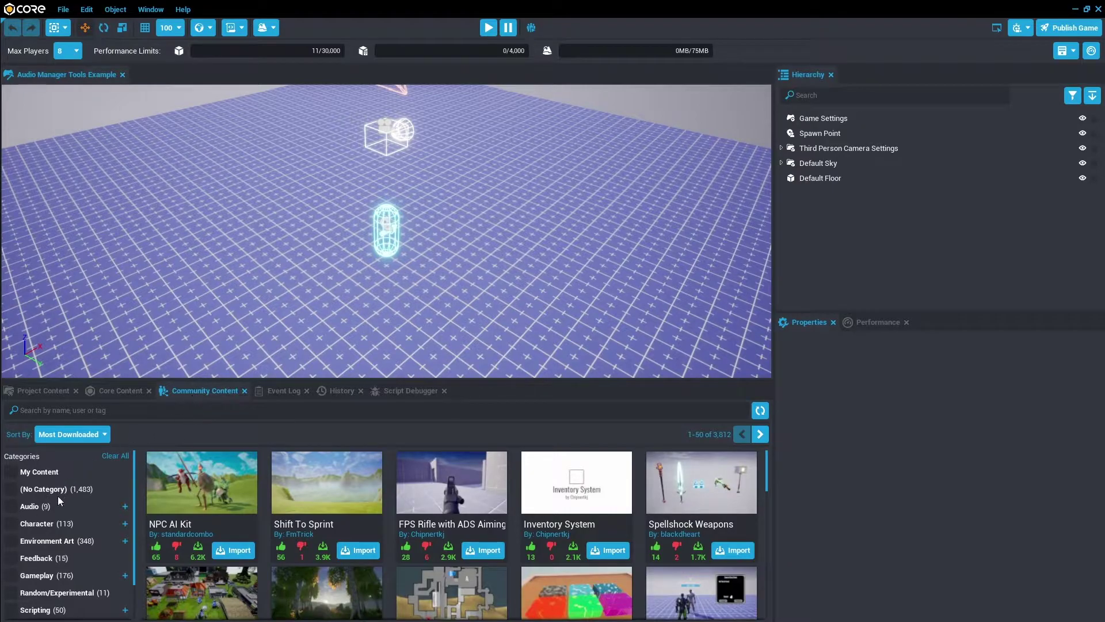
click(14, 508)
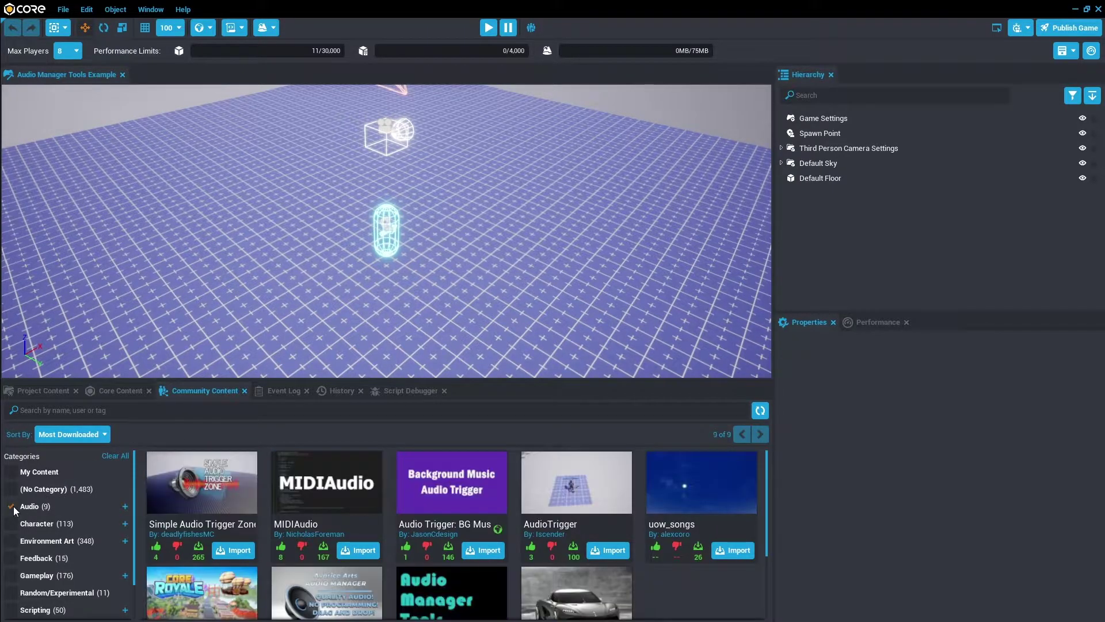
drag(447, 381, 443, 161)
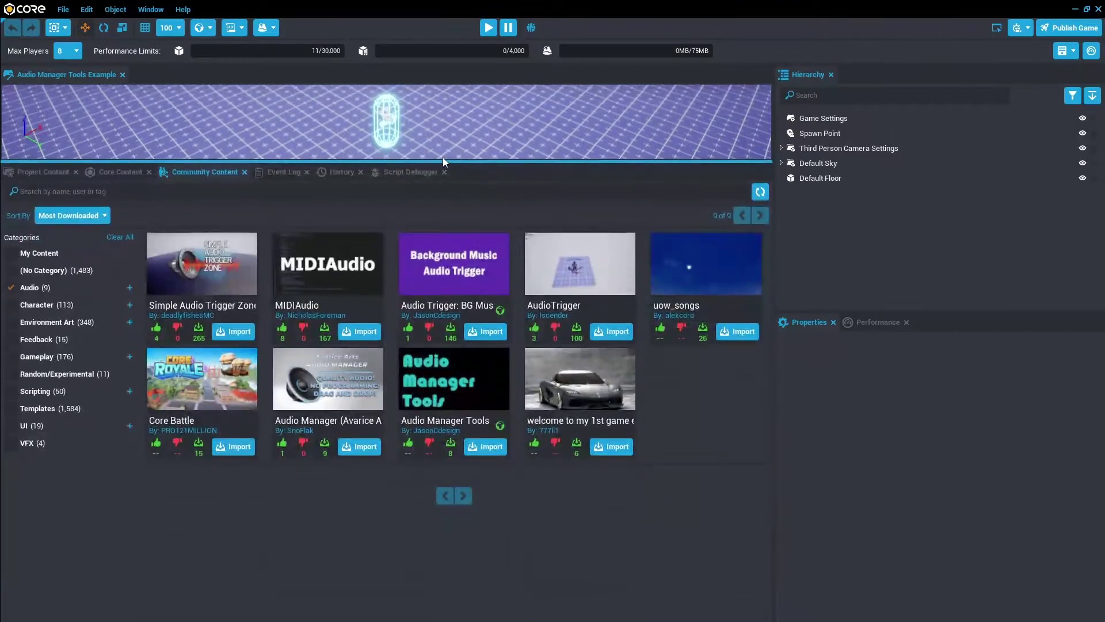
Import Audio Manager Tools and view the Background Audio Manager's Example Background/Environment_Audio_Triggers template
click(492, 451)
click(459, 341)
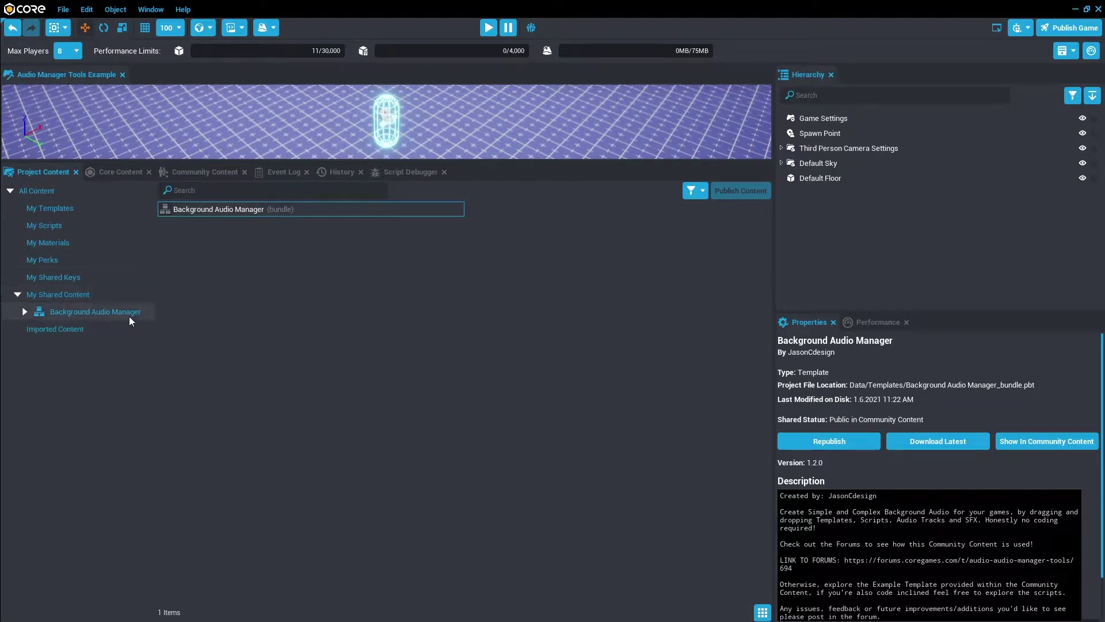
double_click(188, 212)
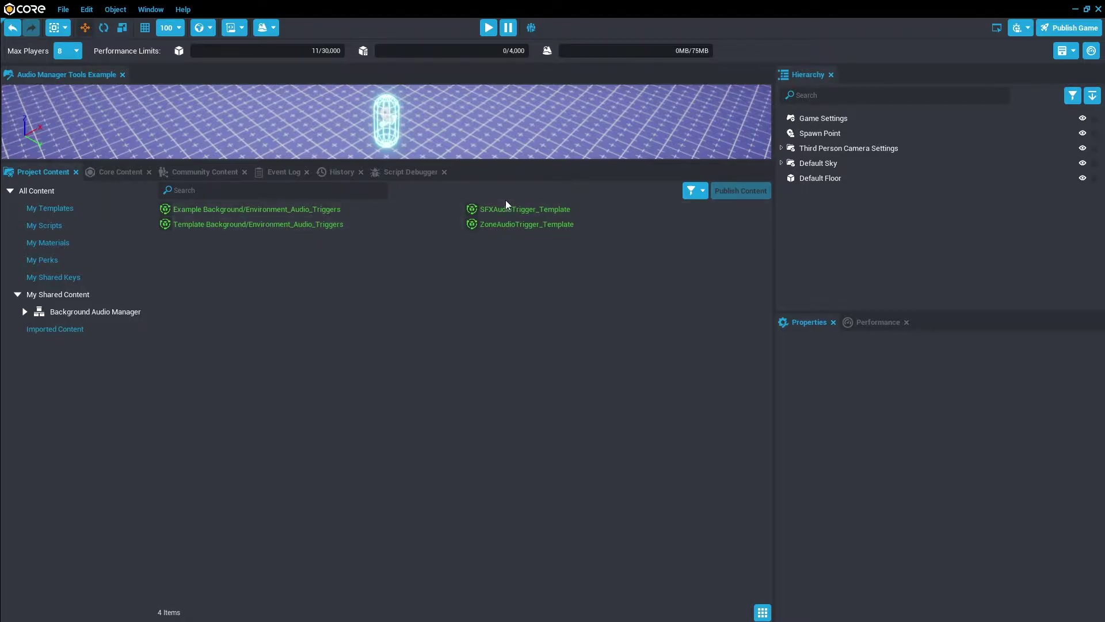
click(229, 209)
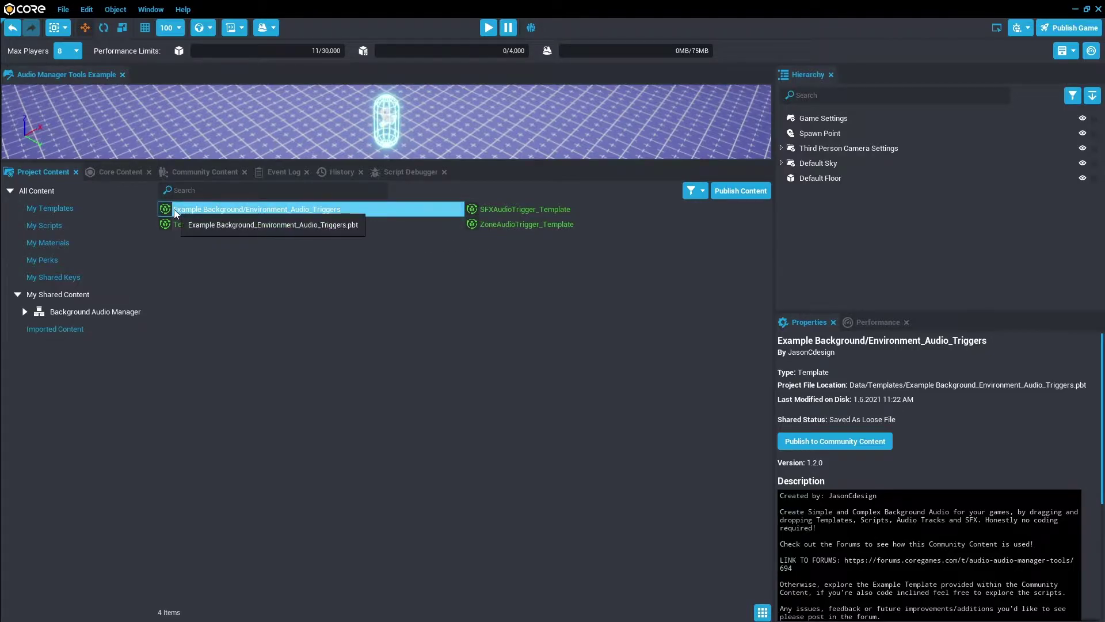
Place the Example Background/Environment_Audio_Triggers template in the scene and preview-run the avatar toward the triggers
drag(174, 209, 851, 233)
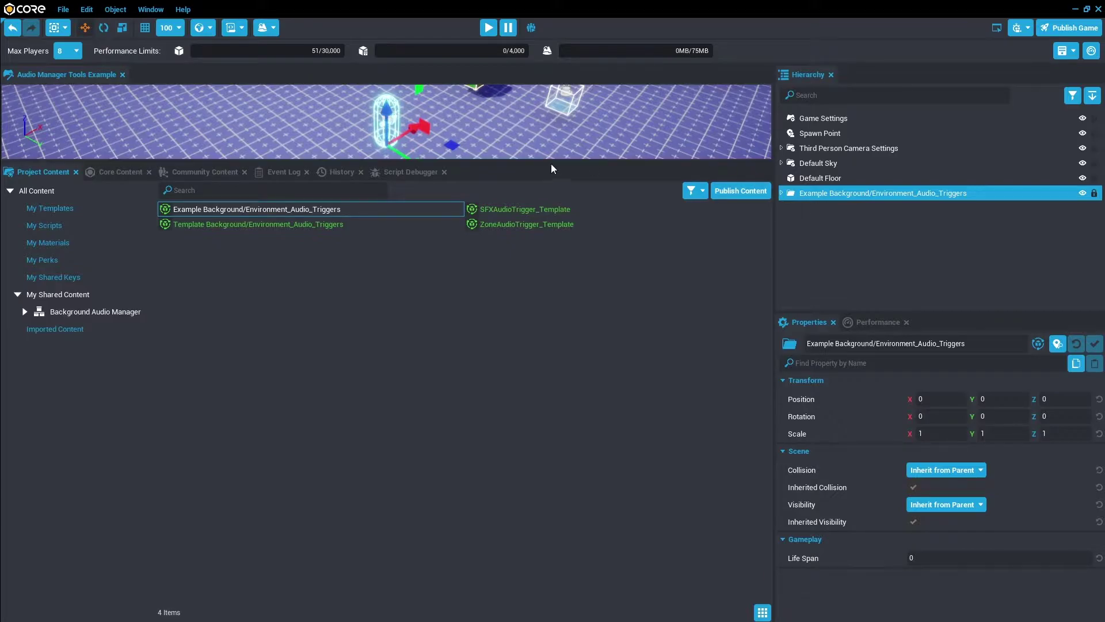
drag(551, 163, 551, 433)
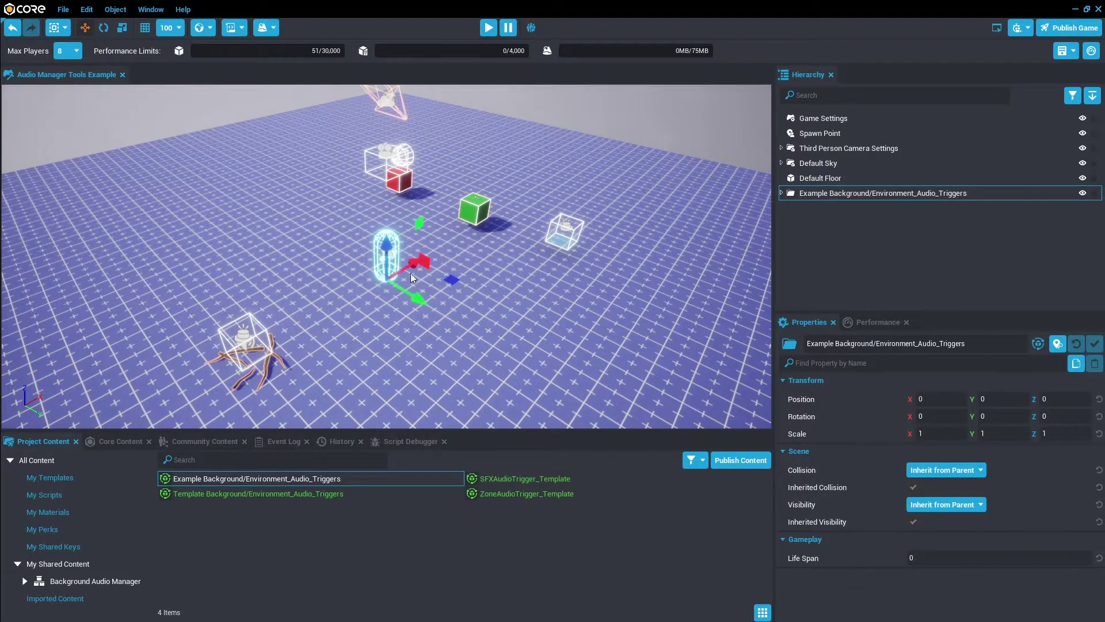
key(=)
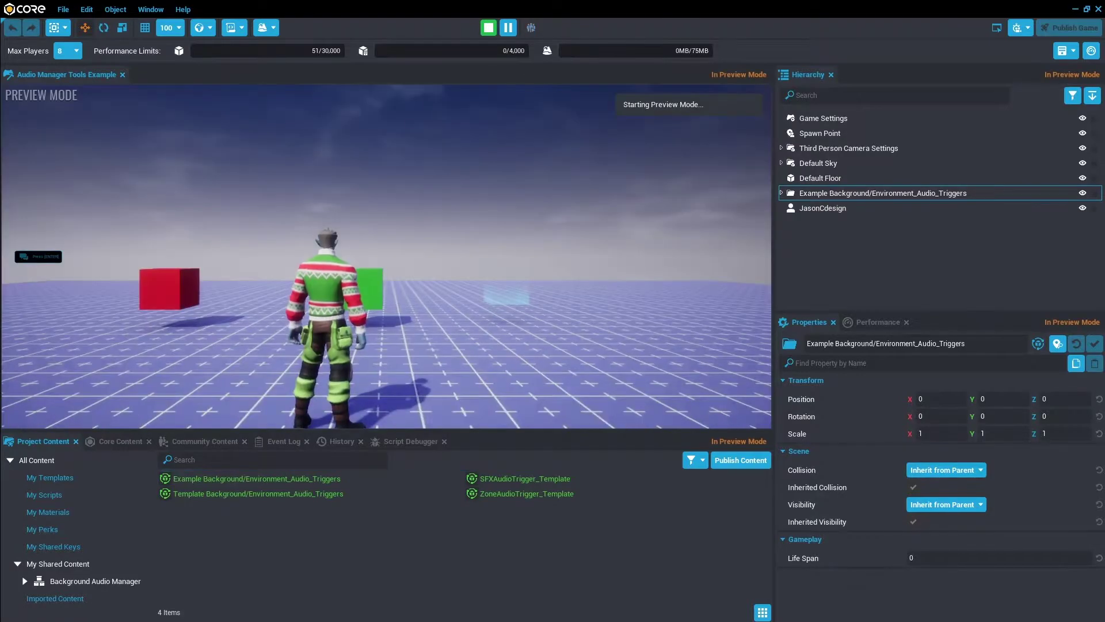
key(w)
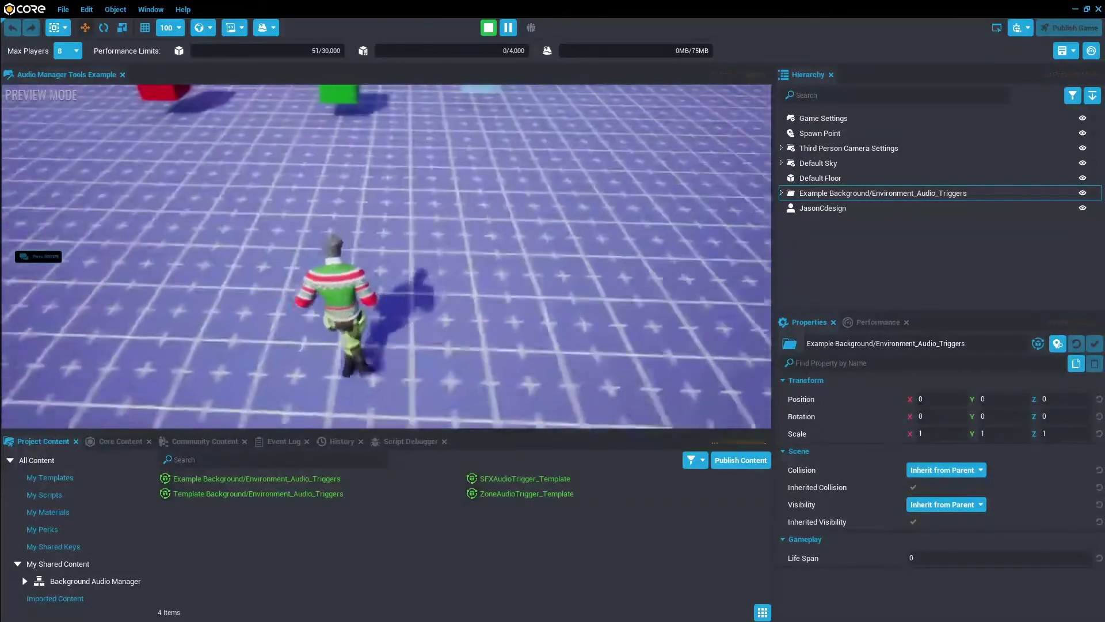
key(=)
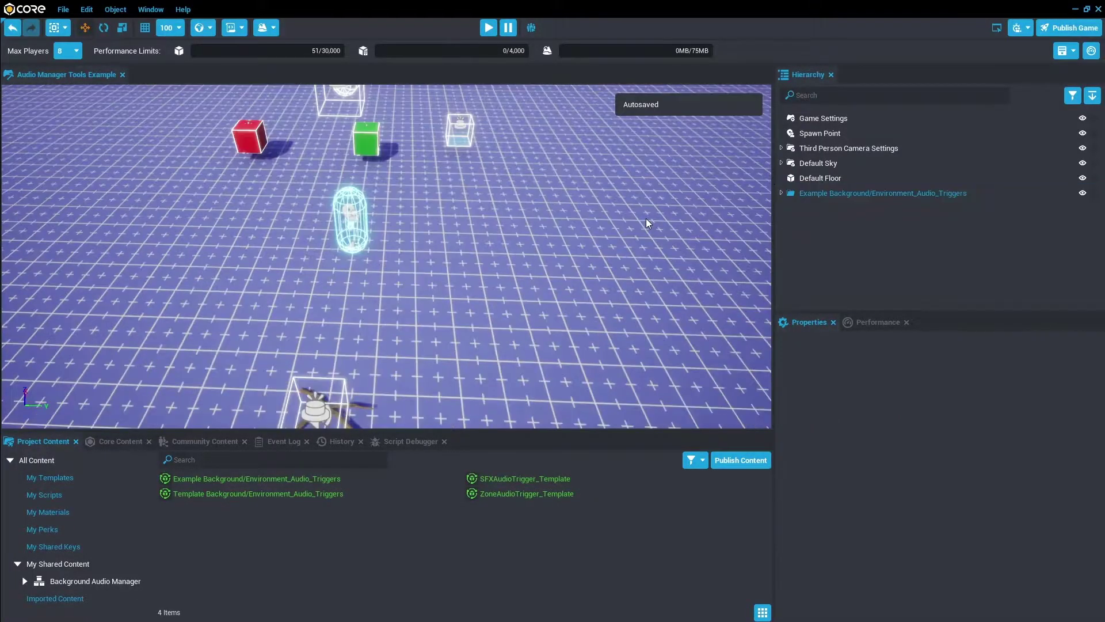
Delete the Example triggers and place Template Background/Environment_Audio_Triggers in the Hierarchy instead
click(827, 194)
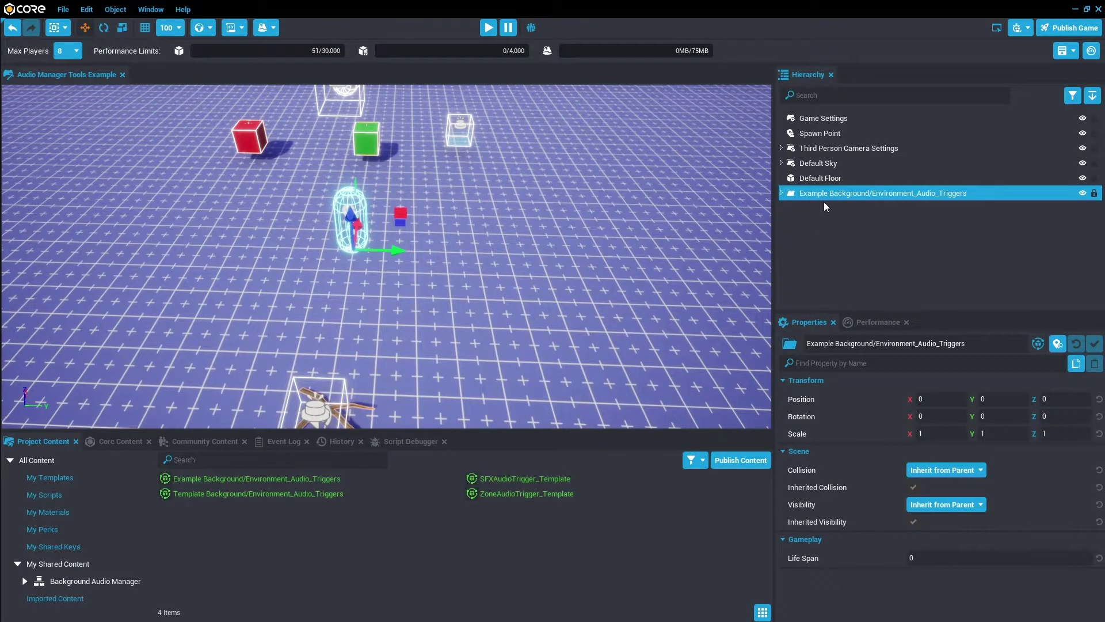
key(Delete)
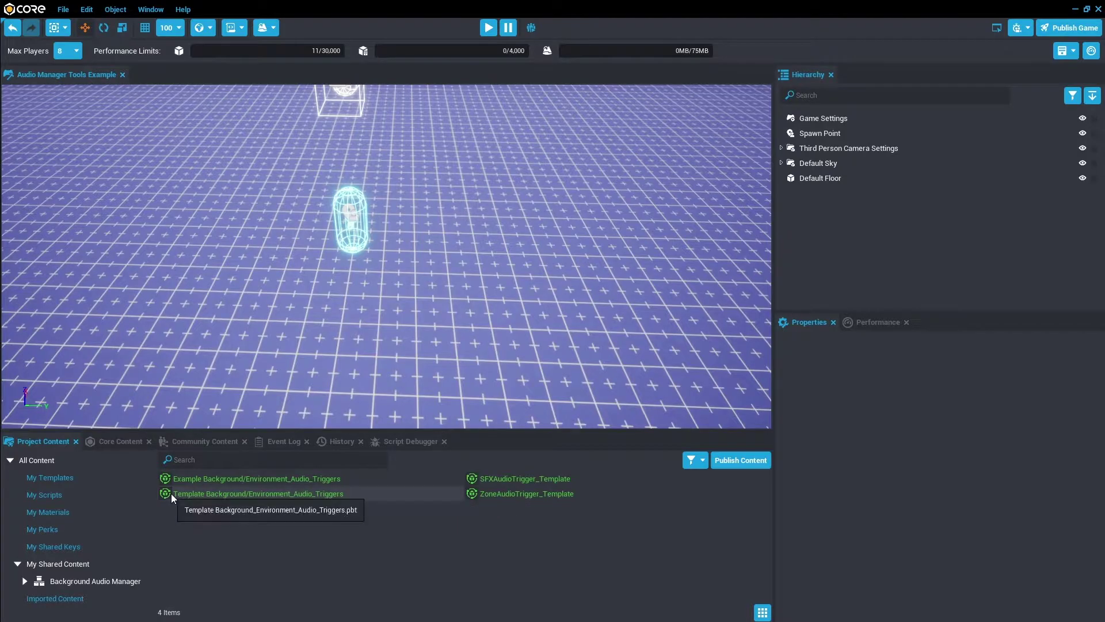
drag(171, 494, 871, 219)
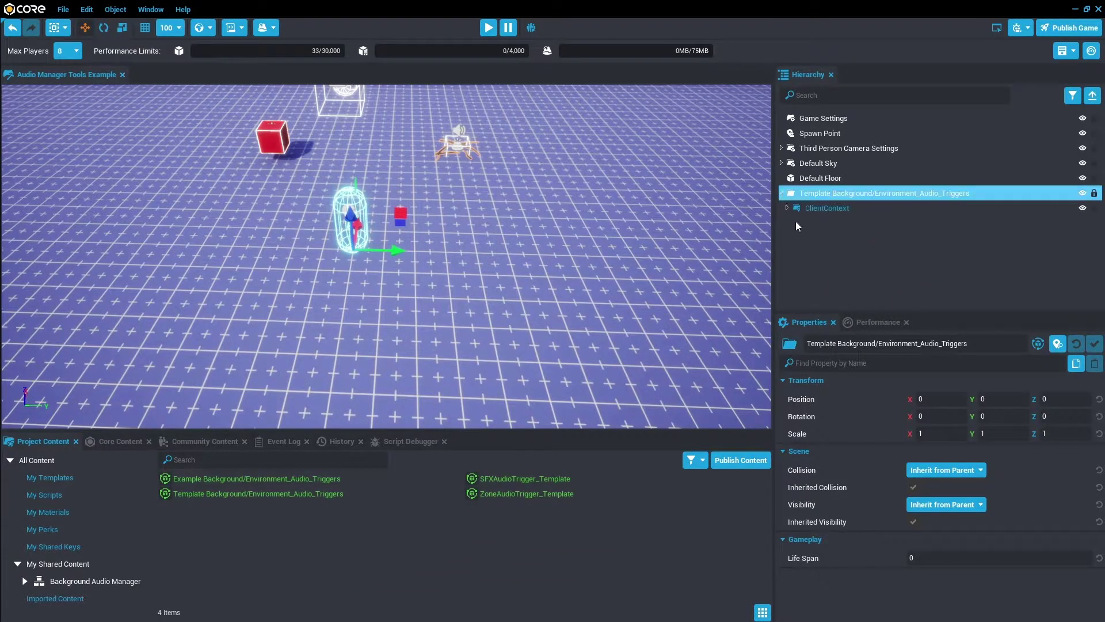
Rename the placed audio triggers group to 'Background Audio Triggers'
click(782, 193)
right_click(844, 192)
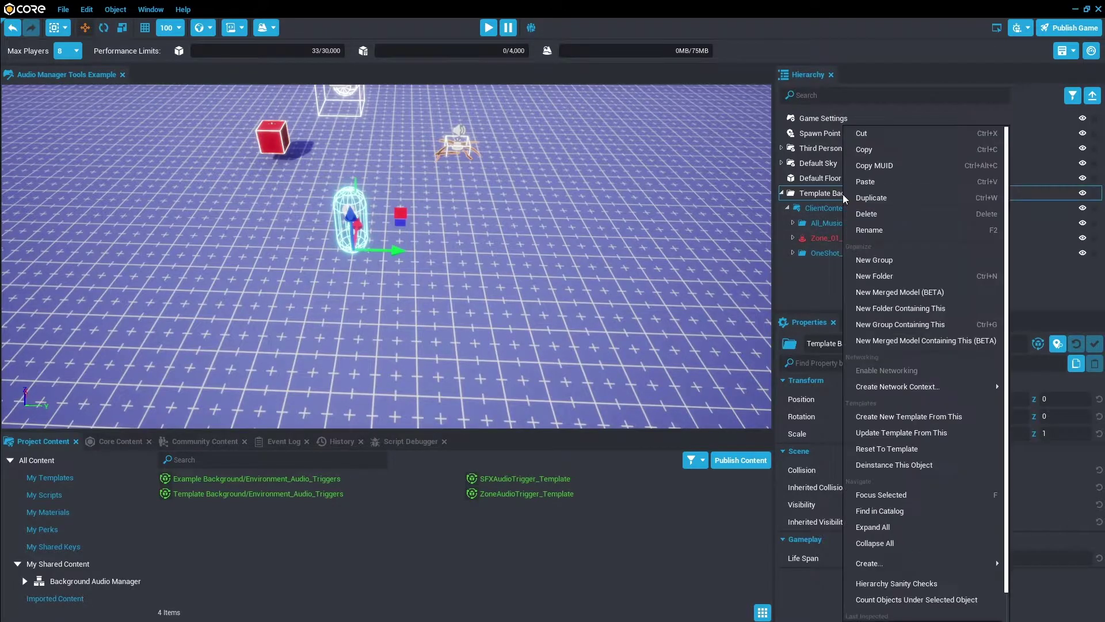
click(868, 467)
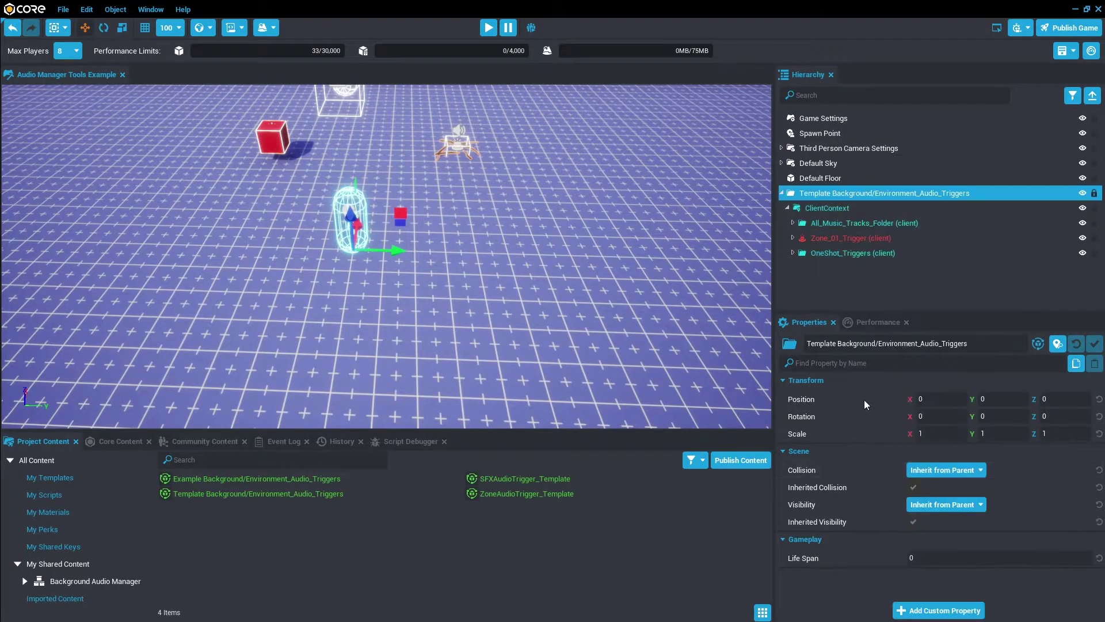
click(958, 349)
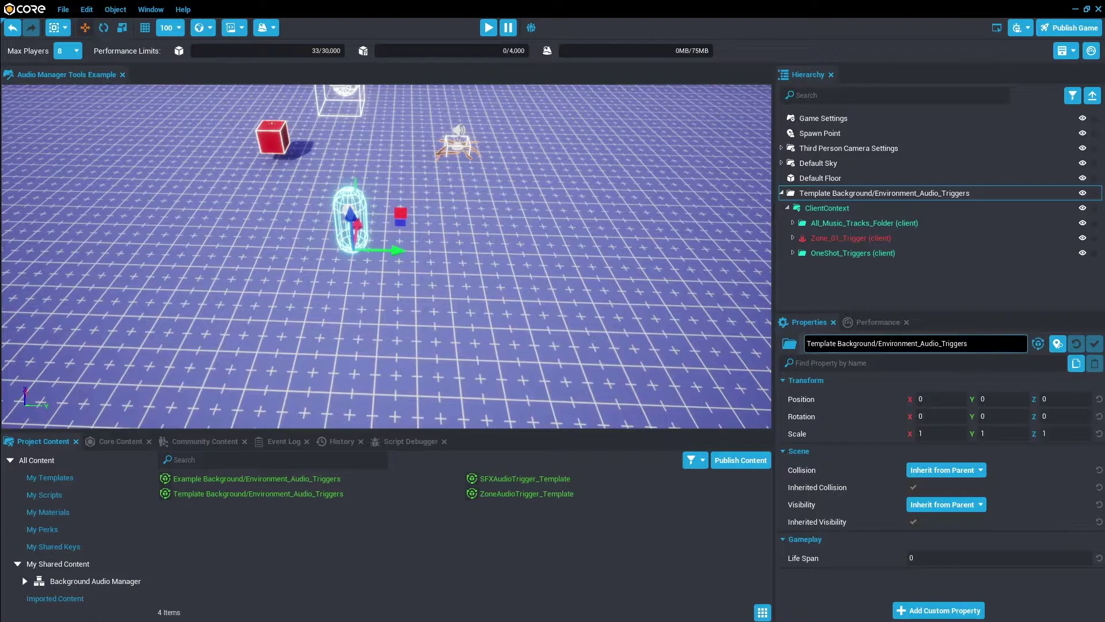
drag(973, 343, 771, 341)
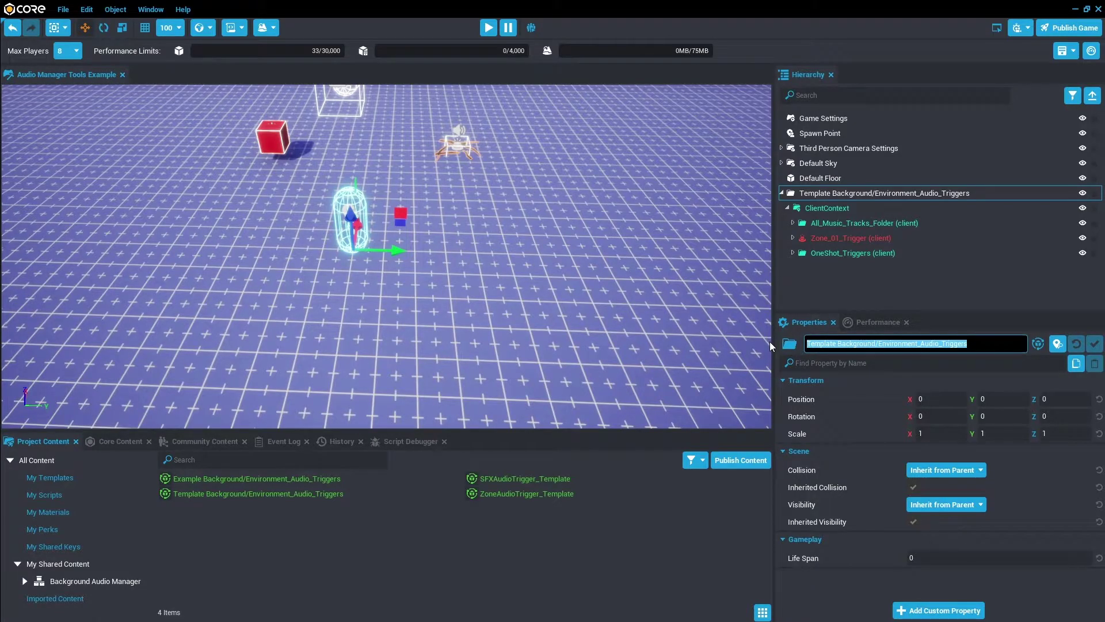
text(B)
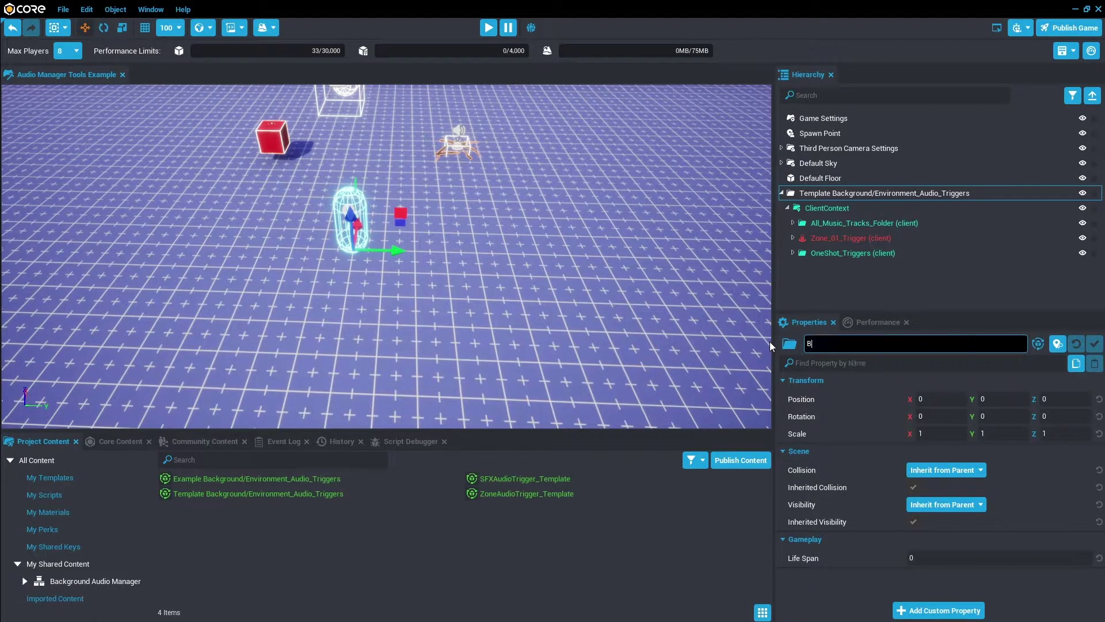
text(ackground Audio Triggers)
key(Return)
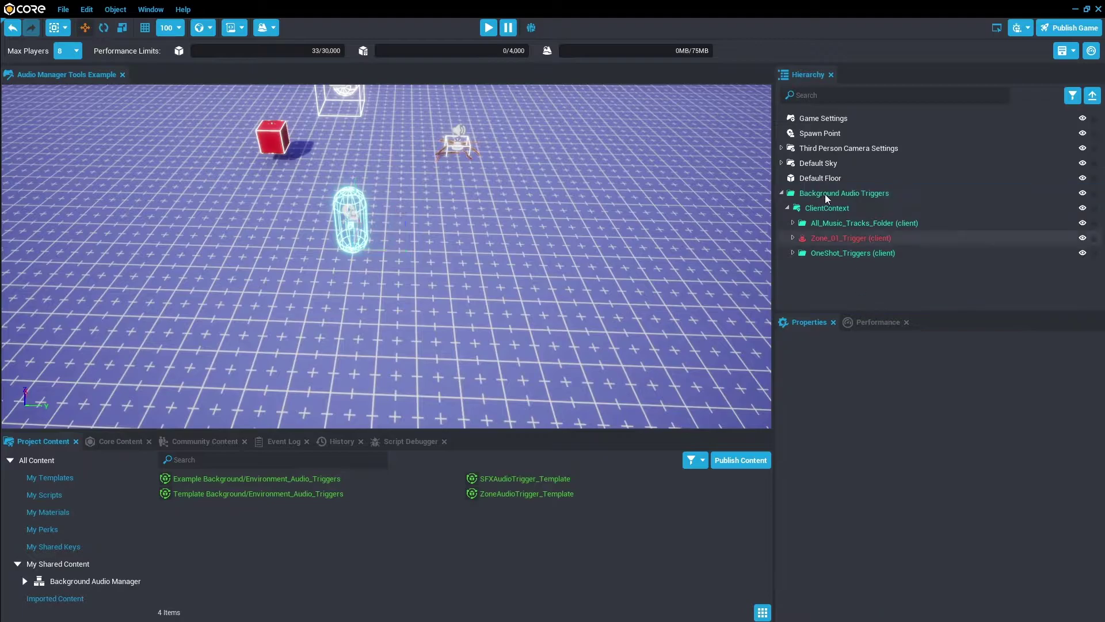
Create a new template from the group with its default name
click(824, 191)
right_click(810, 196)
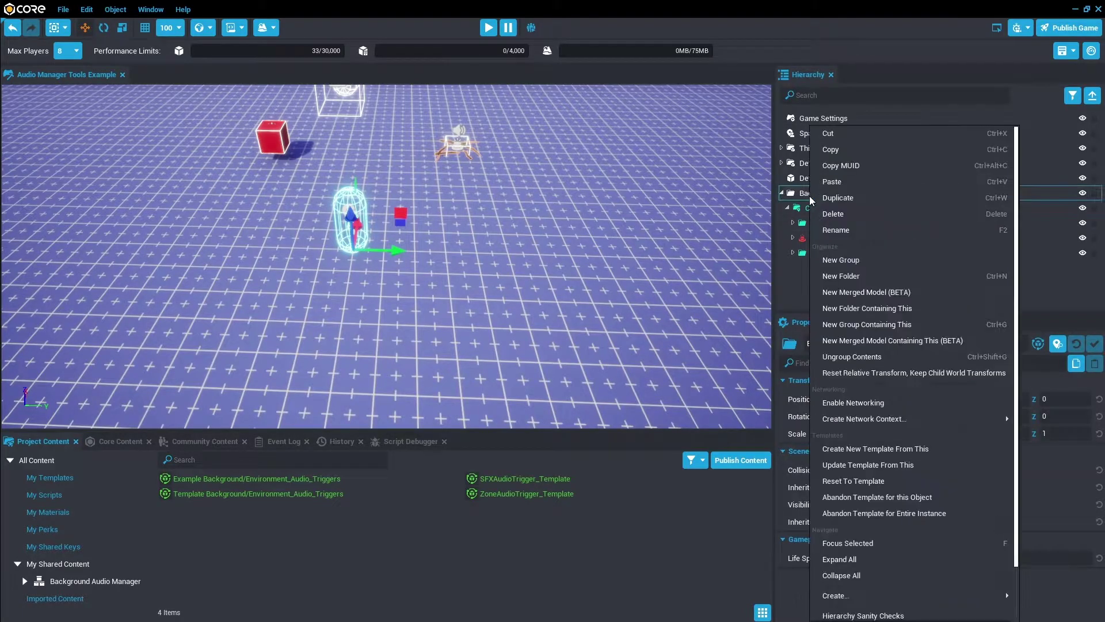
click(897, 449)
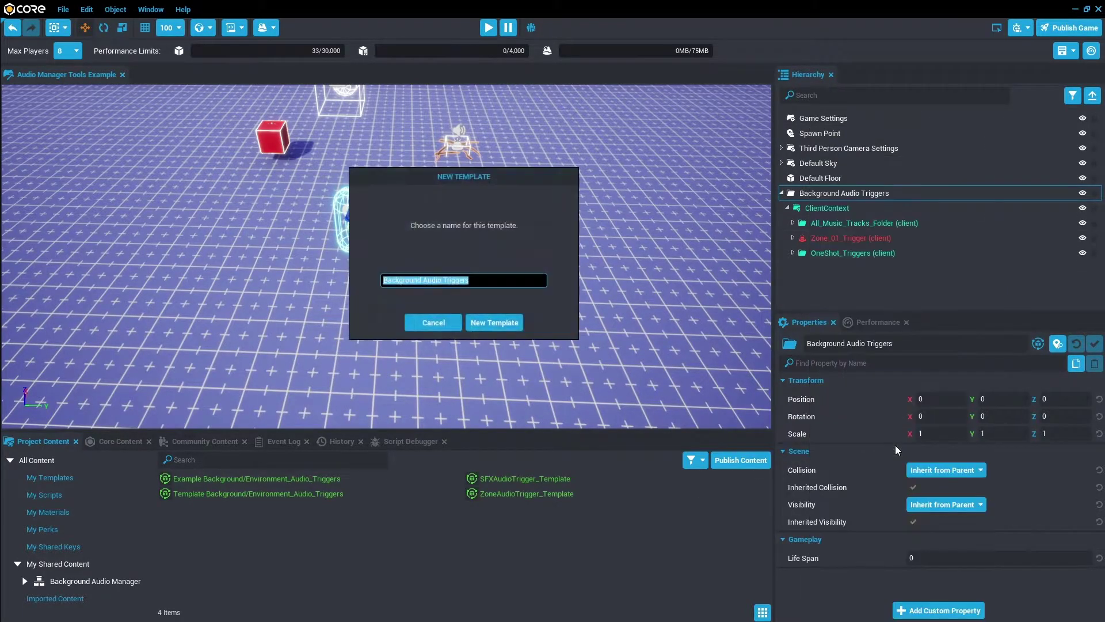
click(510, 325)
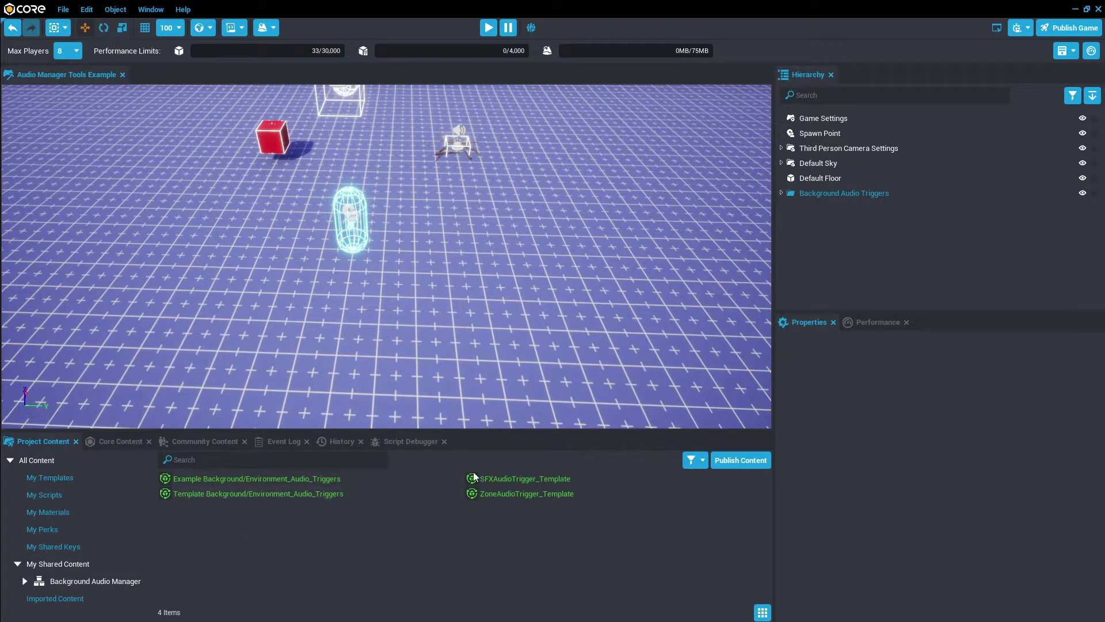
Assign All_Music_Tracks_Folder to Zone_01_Trigger's All_Music_Tracks_Folder property and update the template
click(781, 194)
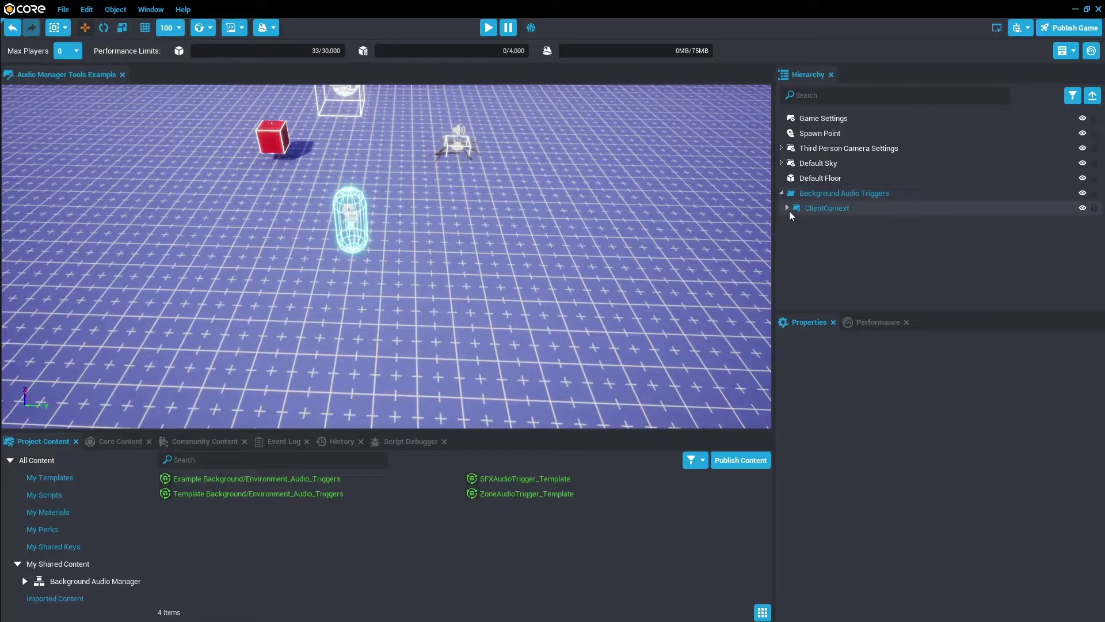
click(788, 208)
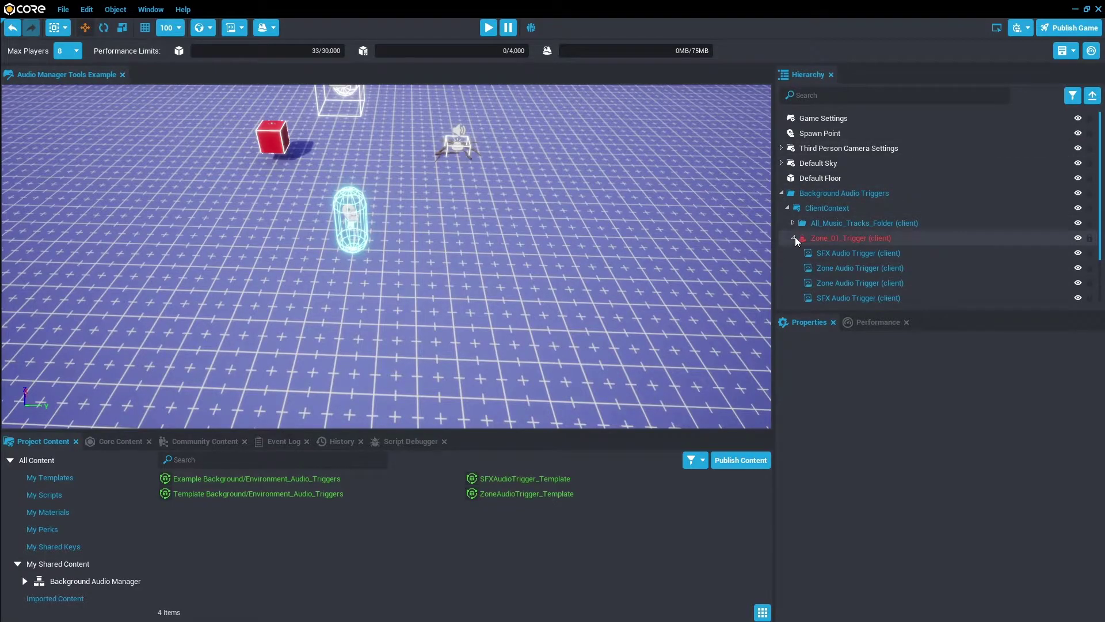
click(846, 242)
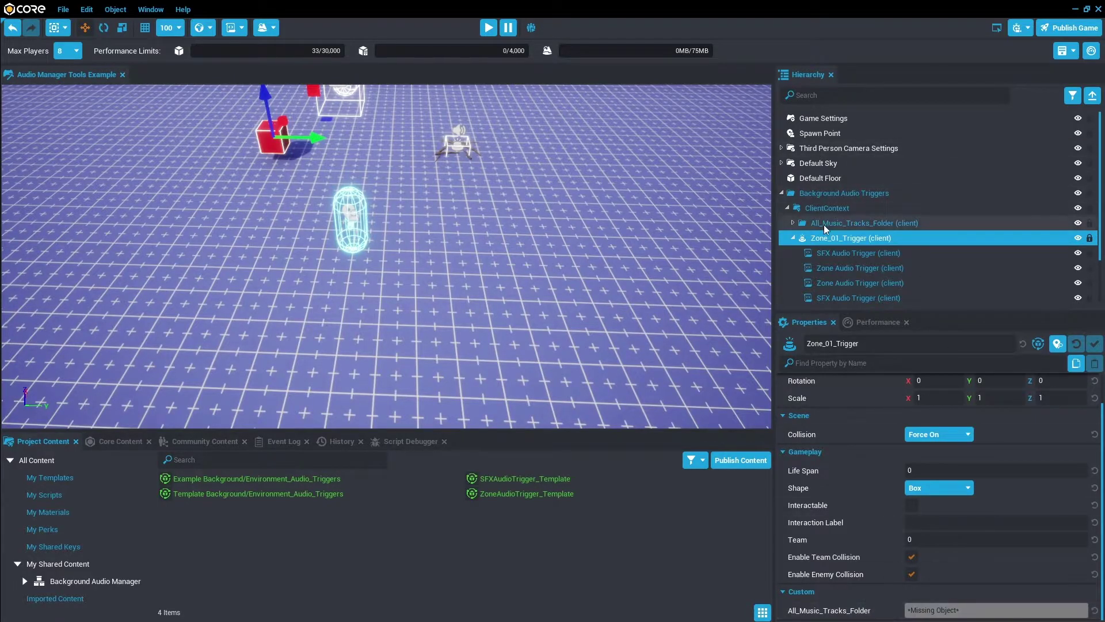
drag(836, 225, 949, 613)
click(872, 267)
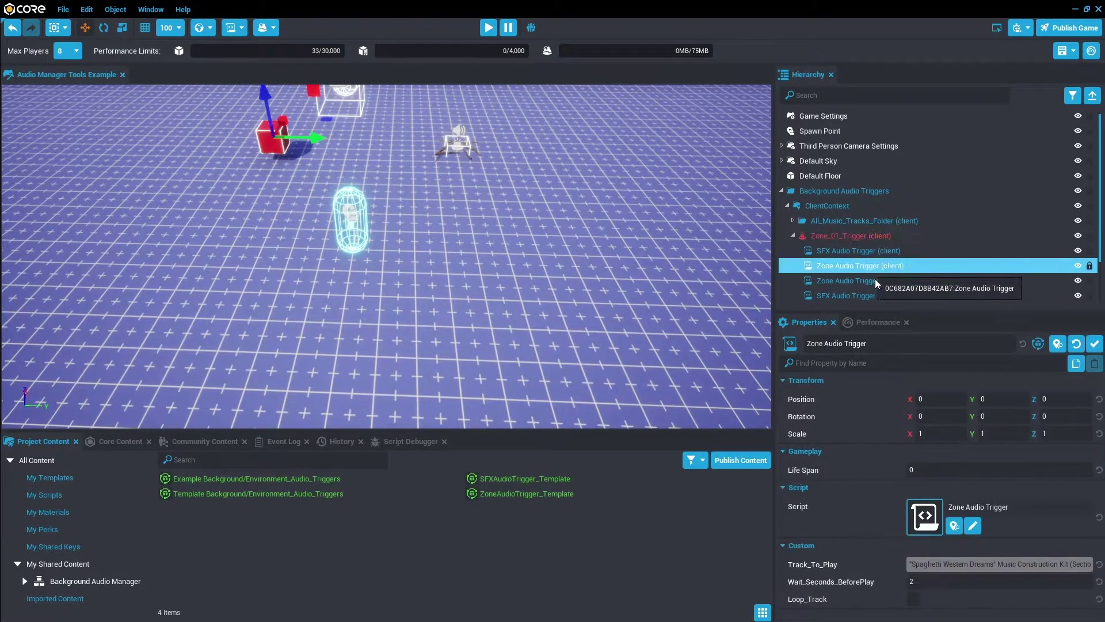
click(862, 240)
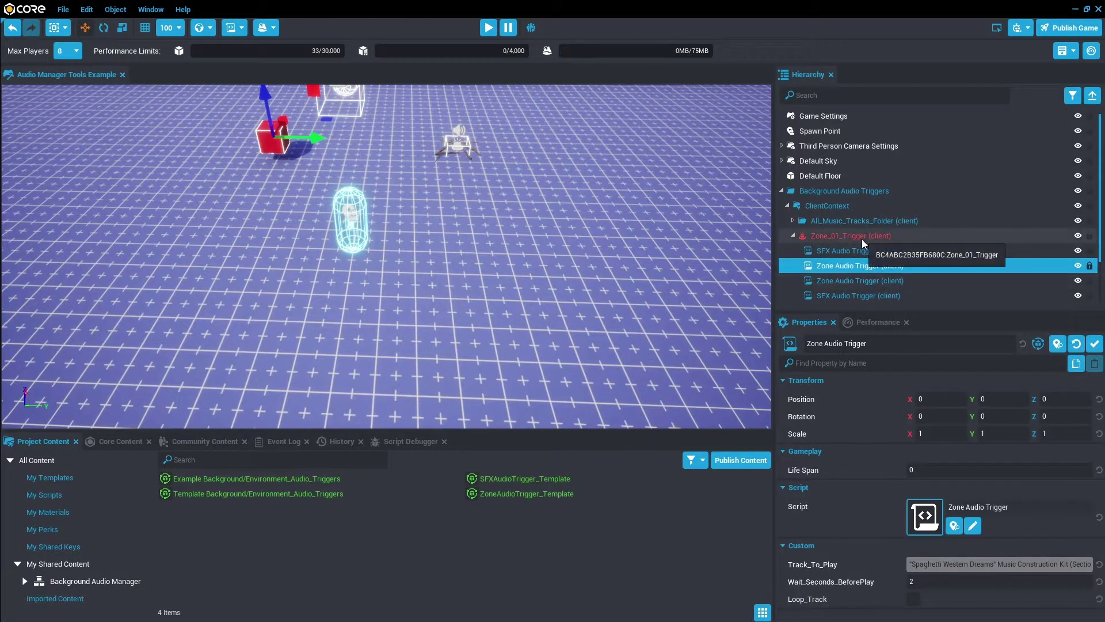
click(1093, 344)
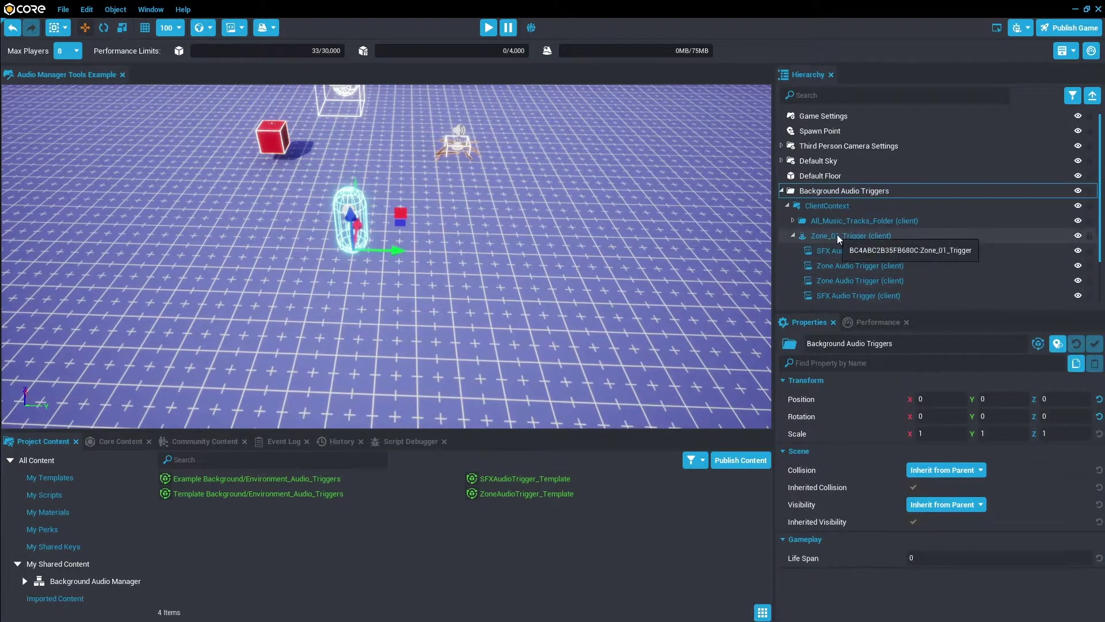
Focus on the group and expand All_Music_Tracks_Folder, Zone_01_Trigger and OneShot_Triggers to review their children
key(f)
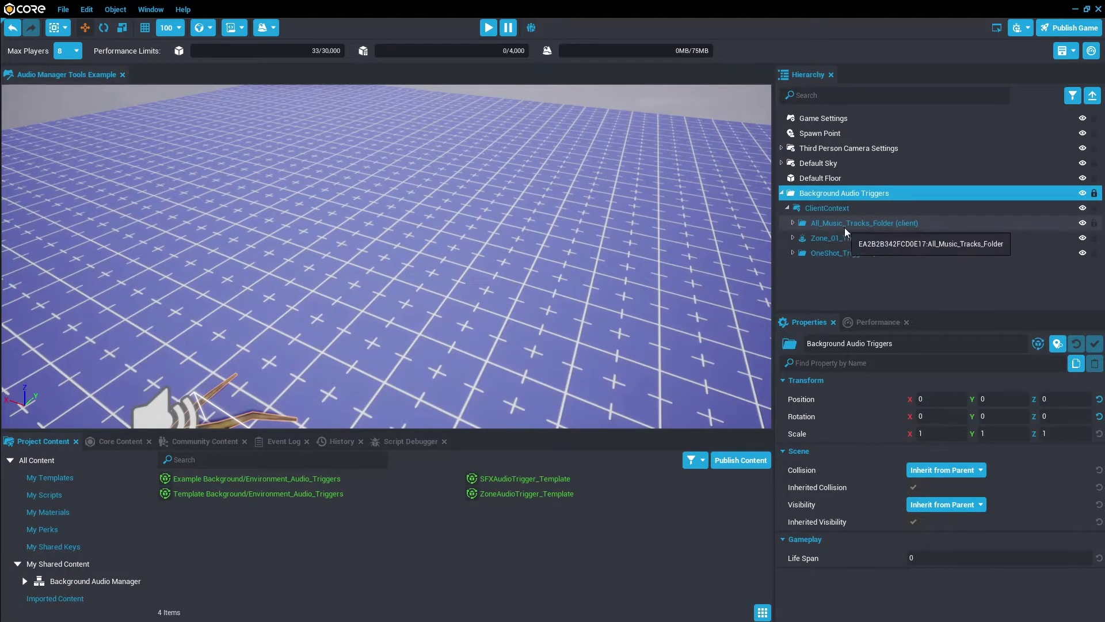
click(793, 223)
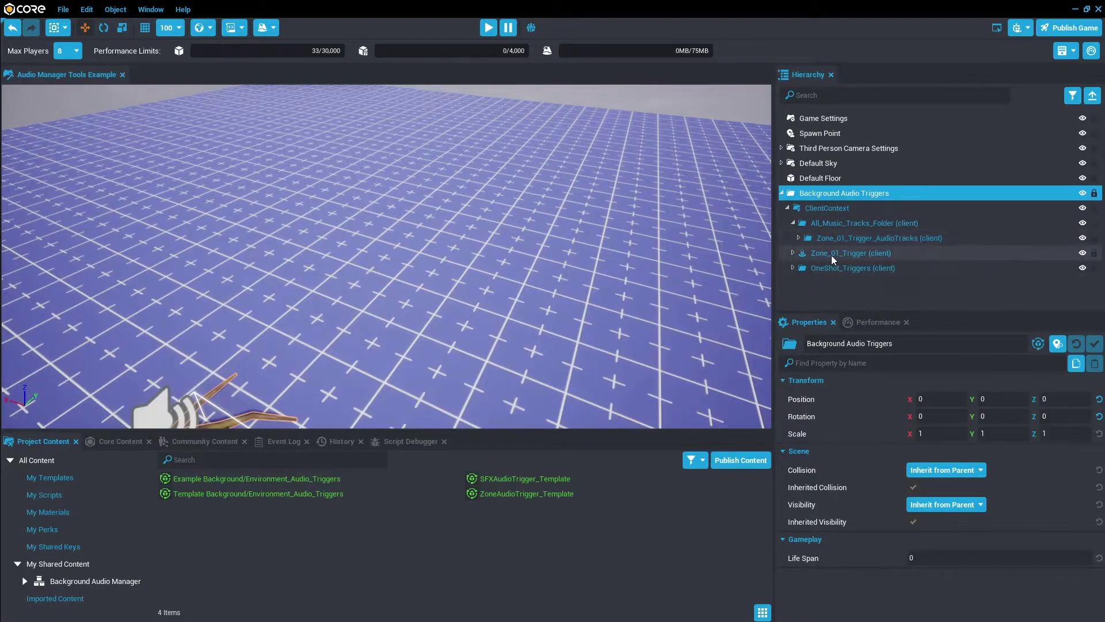
click(798, 238)
scroll(870, 266, down, 2)
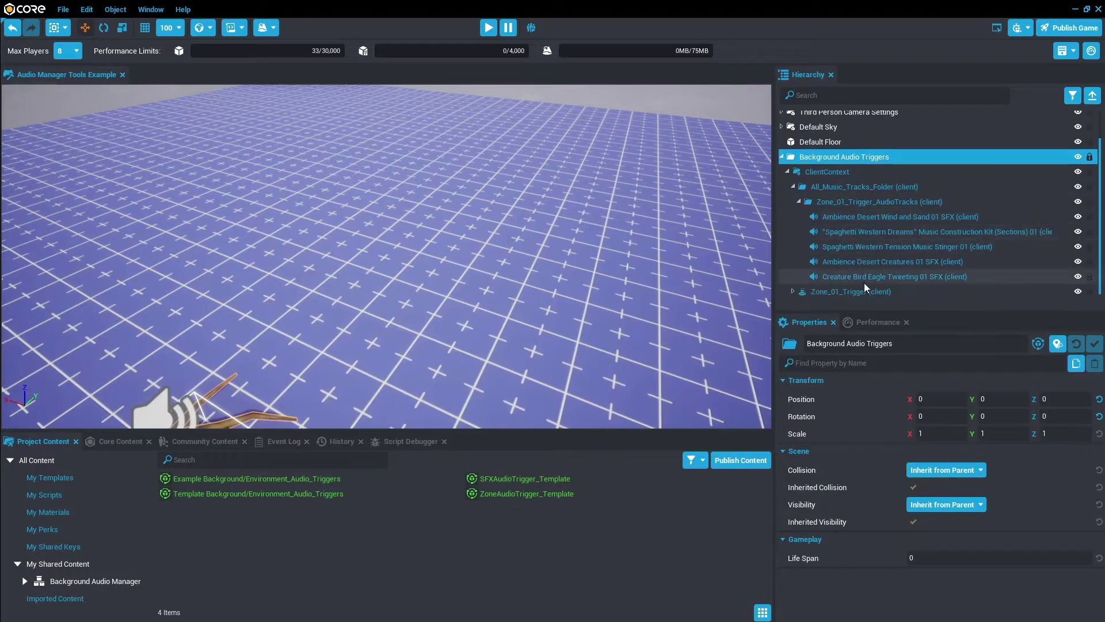
click(798, 202)
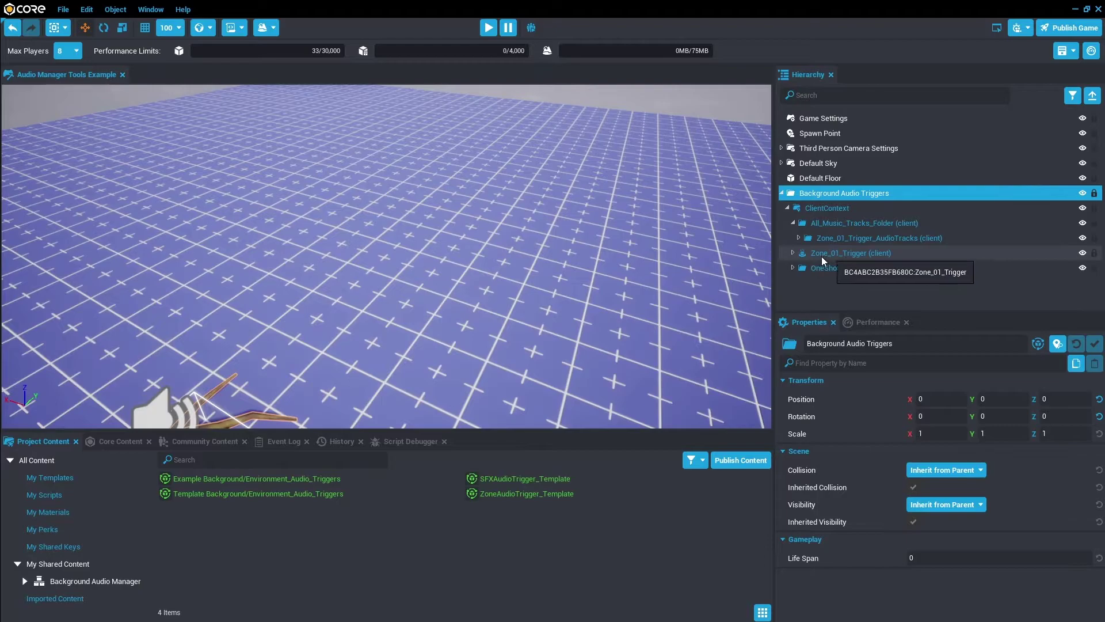
click(793, 253)
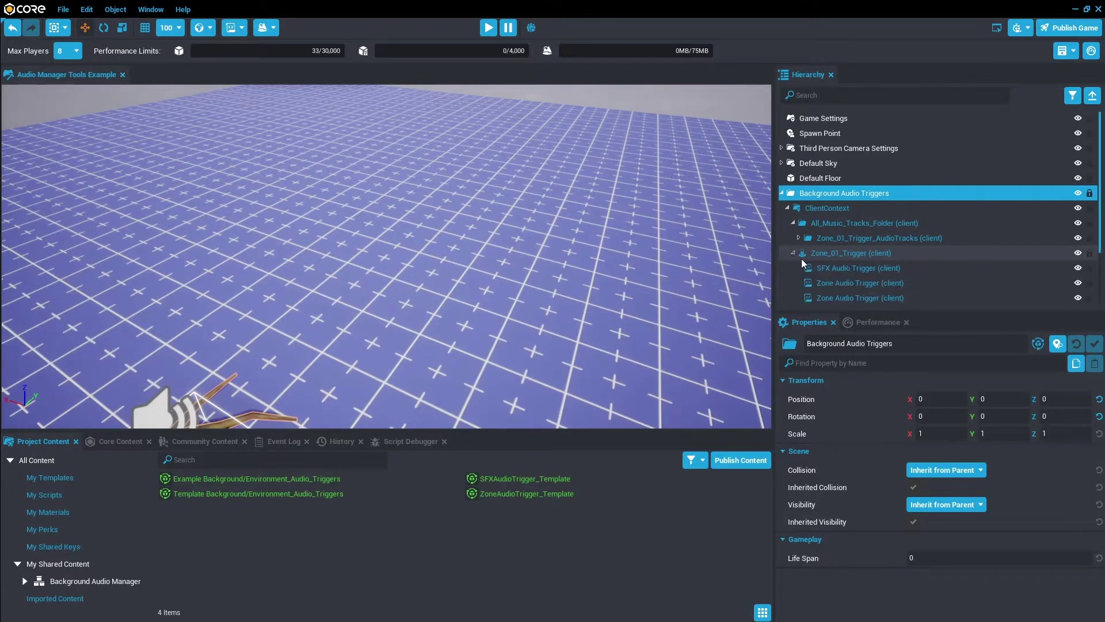
scroll(882, 281, down, 3)
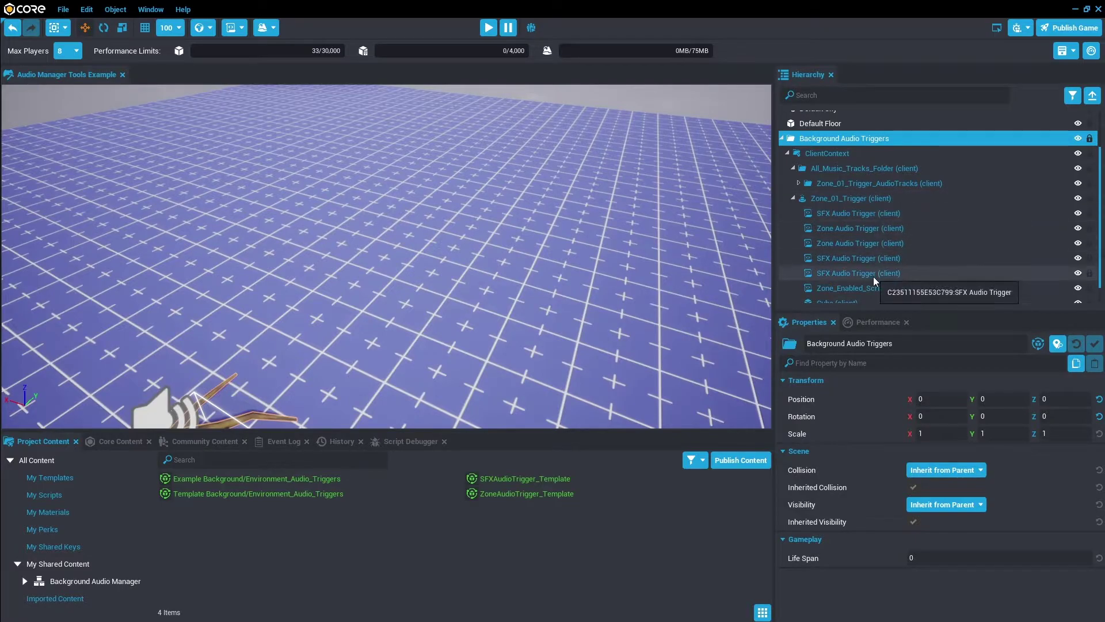
scroll(874, 278, down, 1)
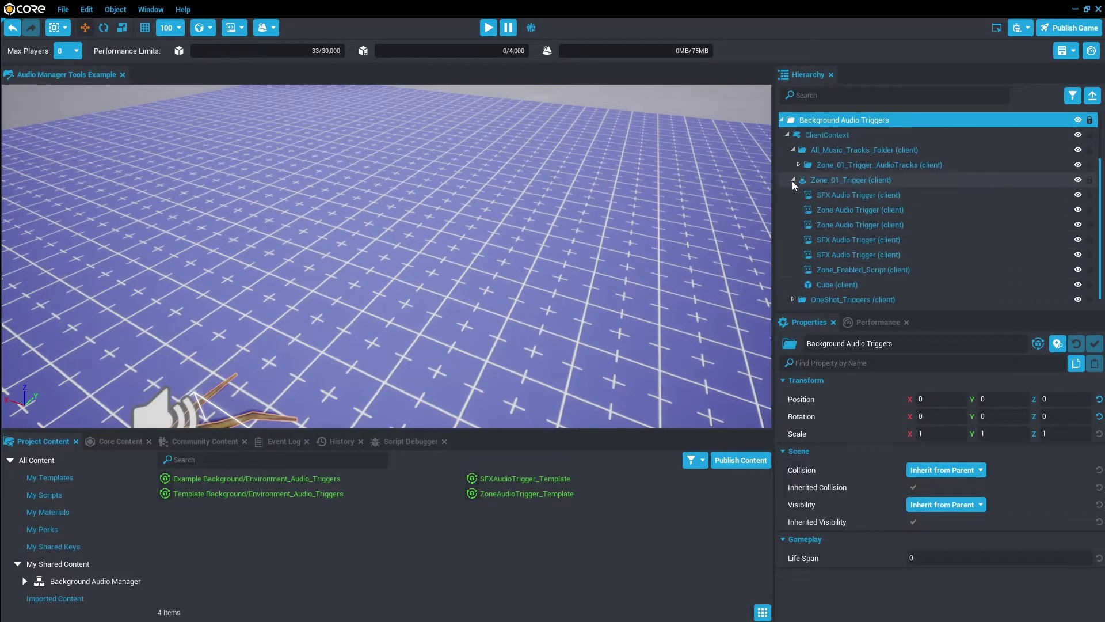
click(794, 299)
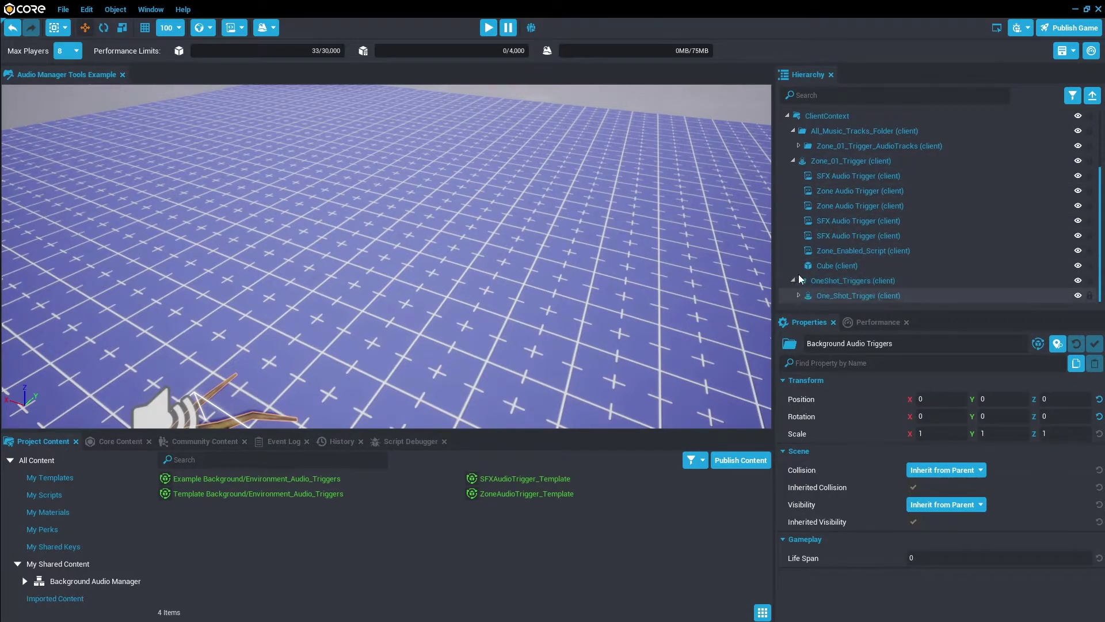
click(792, 282)
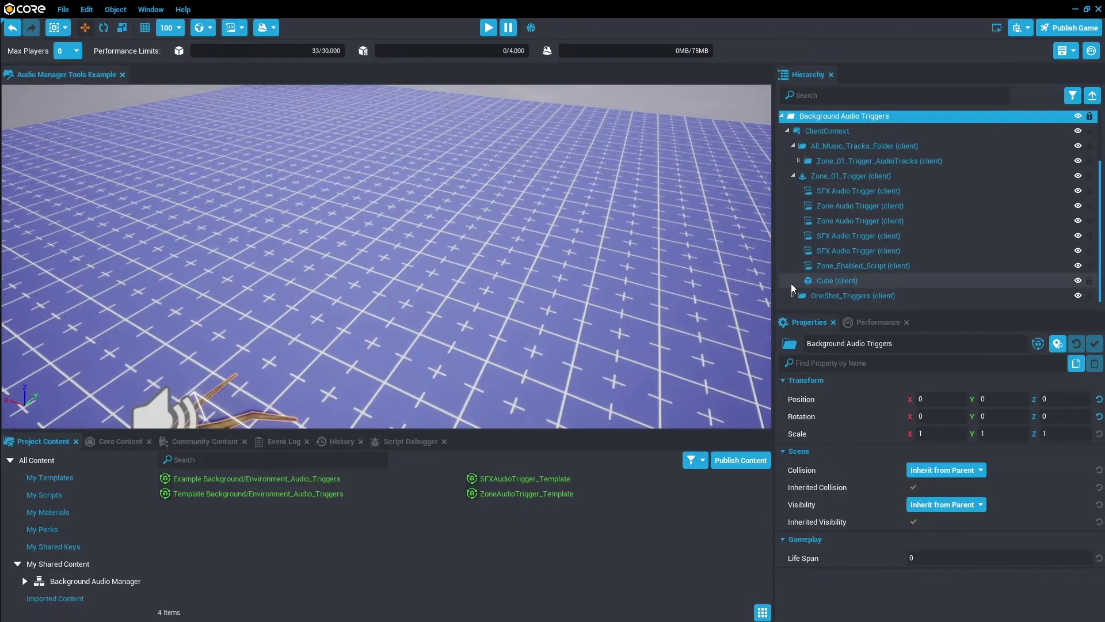
Deinstance and delete the second Zone Audio Trigger and two SFX Audio Triggers from Zone_01_Trigger
click(860, 220)
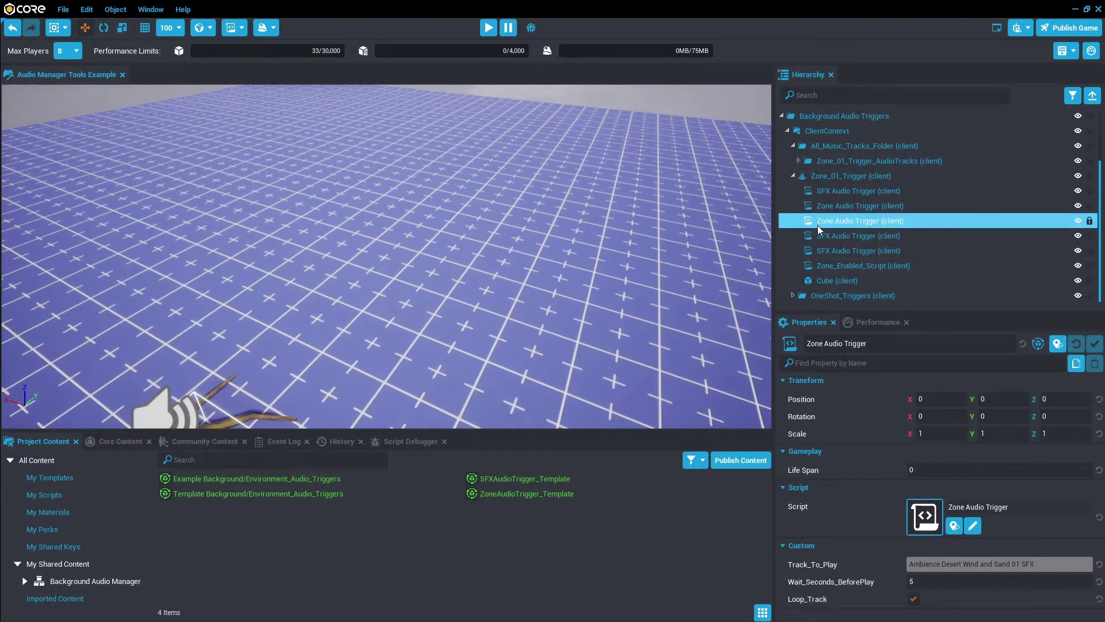
ctrl+click(841, 240)
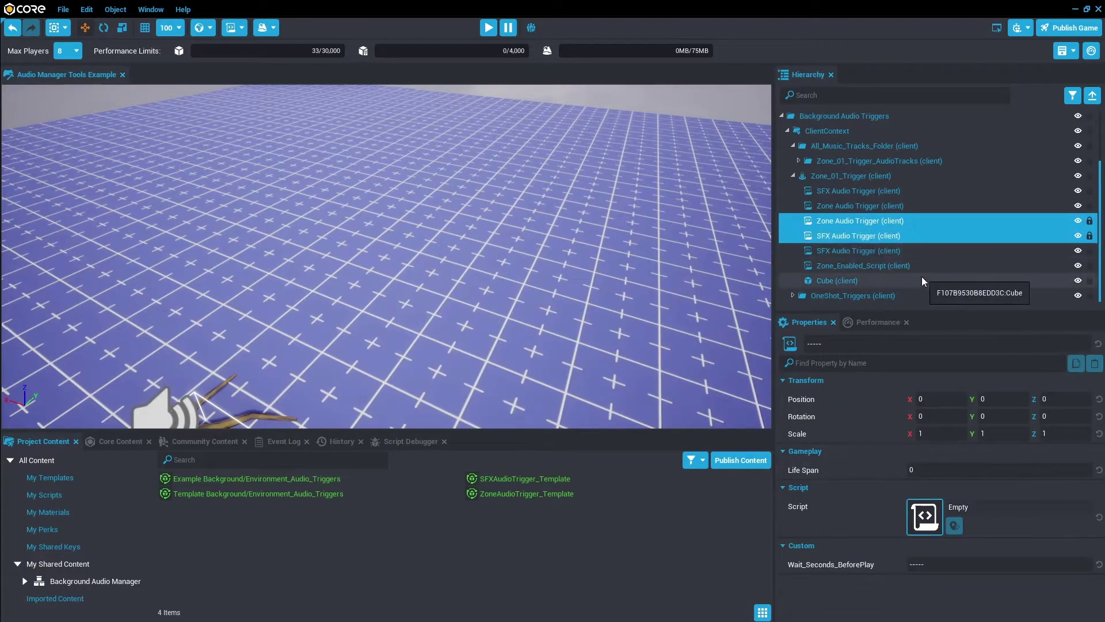
ctrl+click(861, 252)
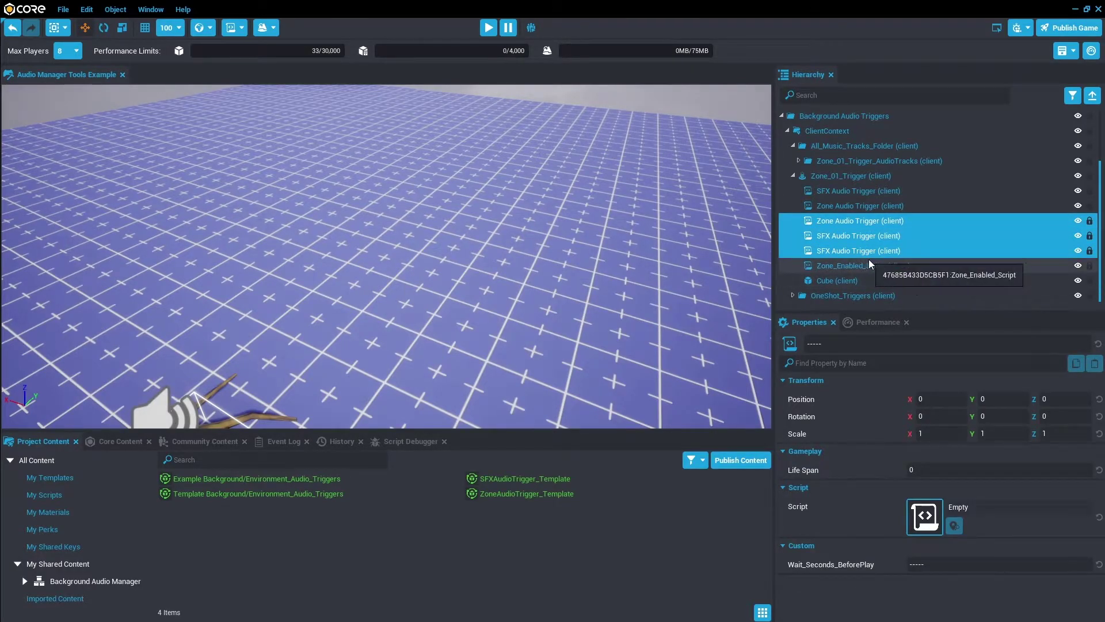
right_click(867, 226)
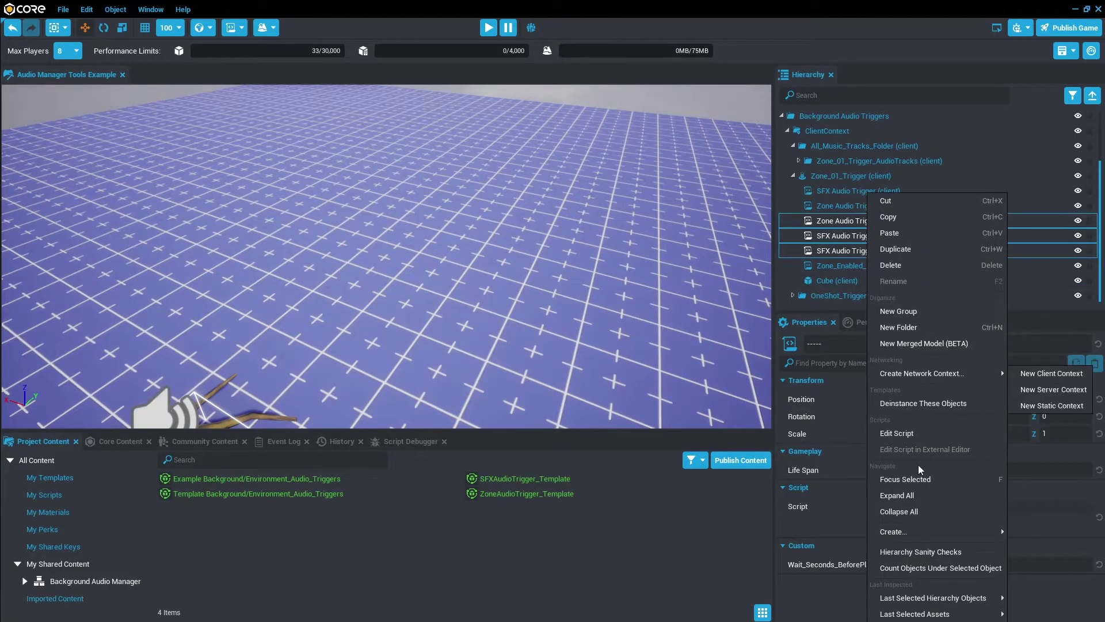
click(900, 268)
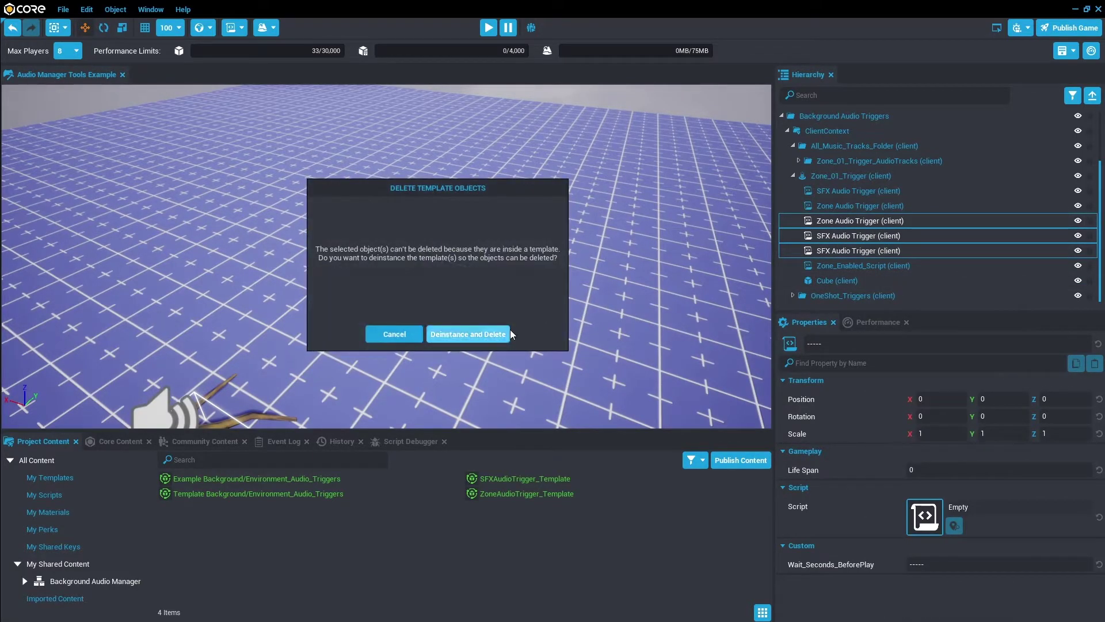
click(489, 333)
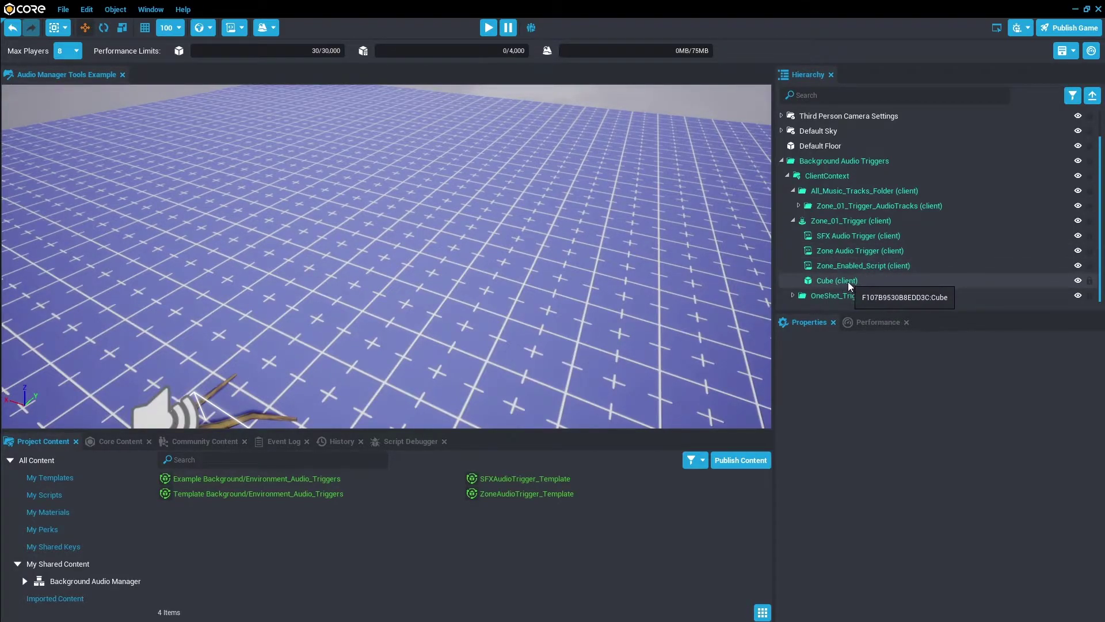
Orbit the viewport and select Zone_Enabled_Script to show its Properties
right_drag(720, 292, 102, 302)
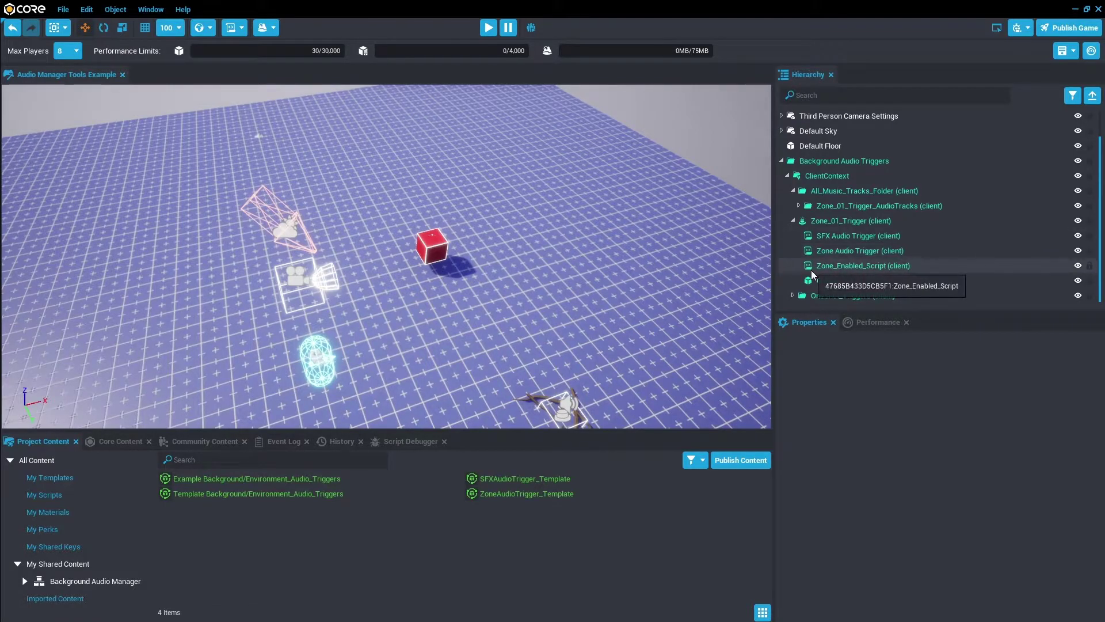
click(876, 266)
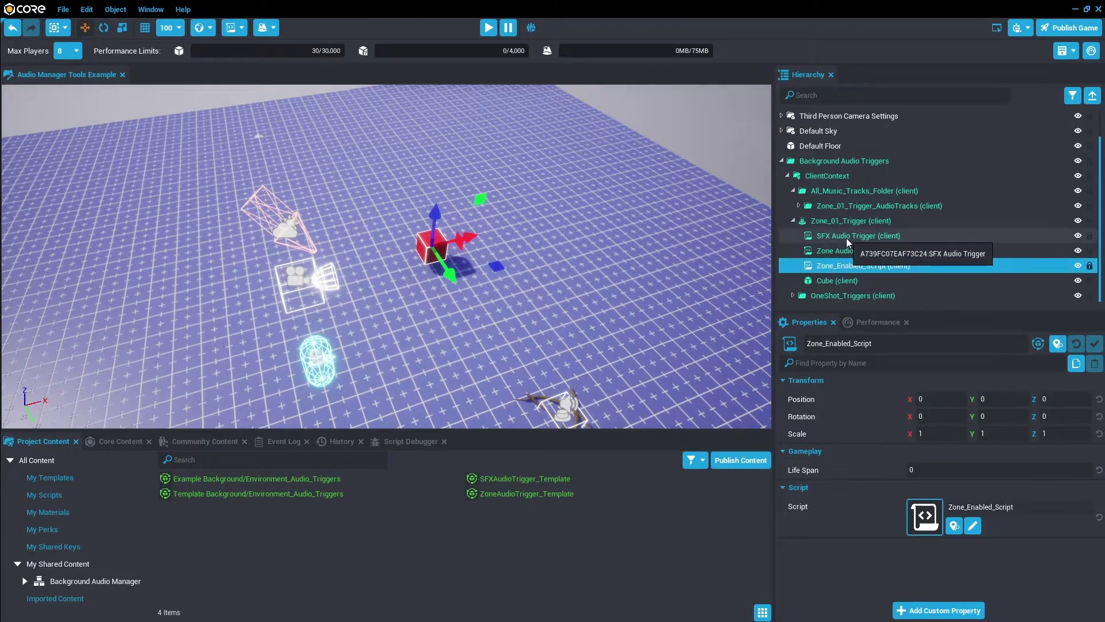
click(849, 251)
click(850, 263)
click(798, 206)
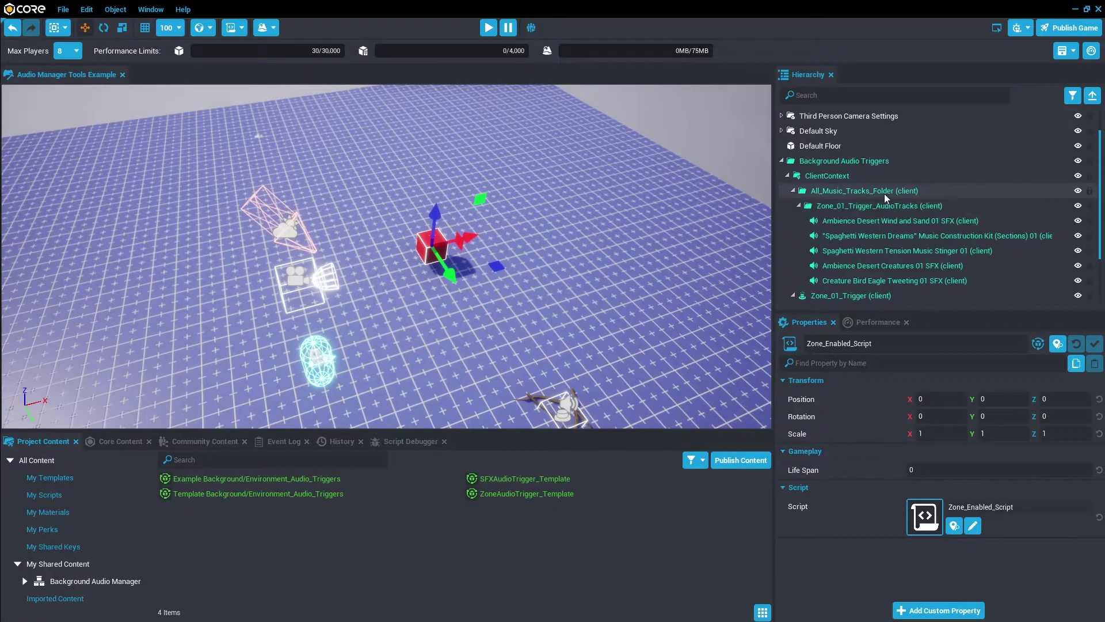
click(915, 222)
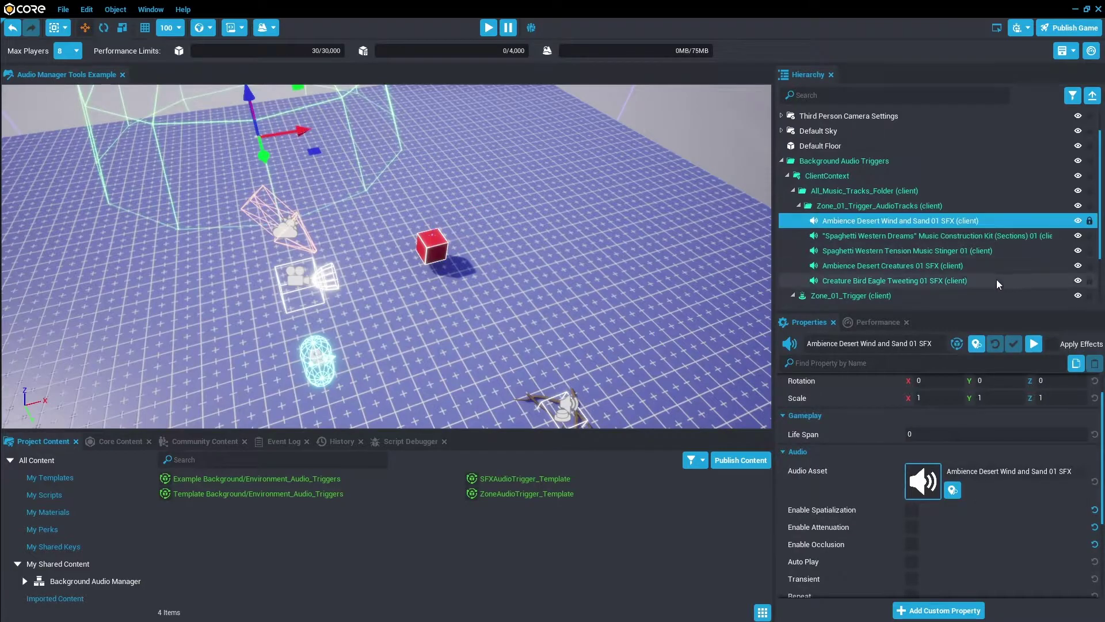
shift+click(950, 280)
key(Delete)
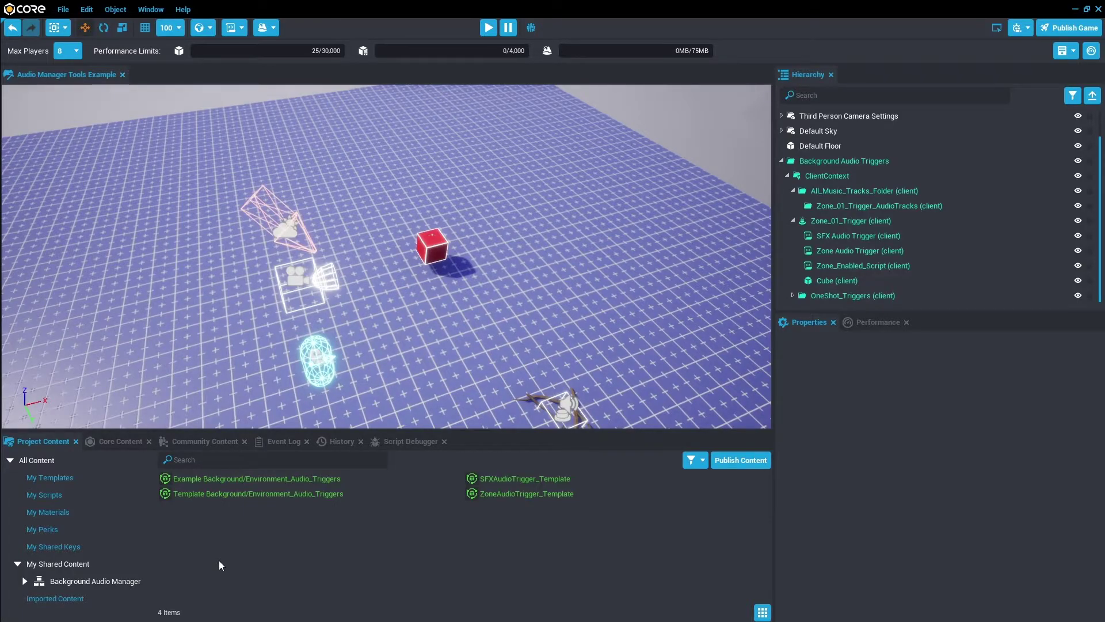
Search Core Content audio for 'Ambient dark' and add the Ambient Dark Breathy Cave Dungeon Loop 01 SFX to Zone_01_Trigger_AudioTracks
click(122, 442)
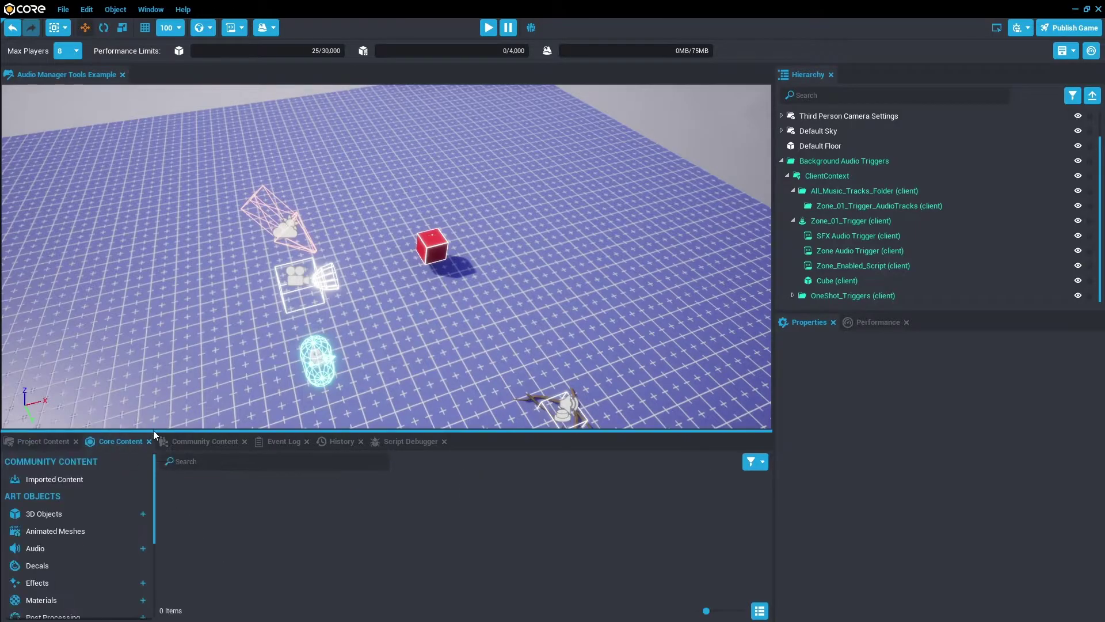
click(81, 548)
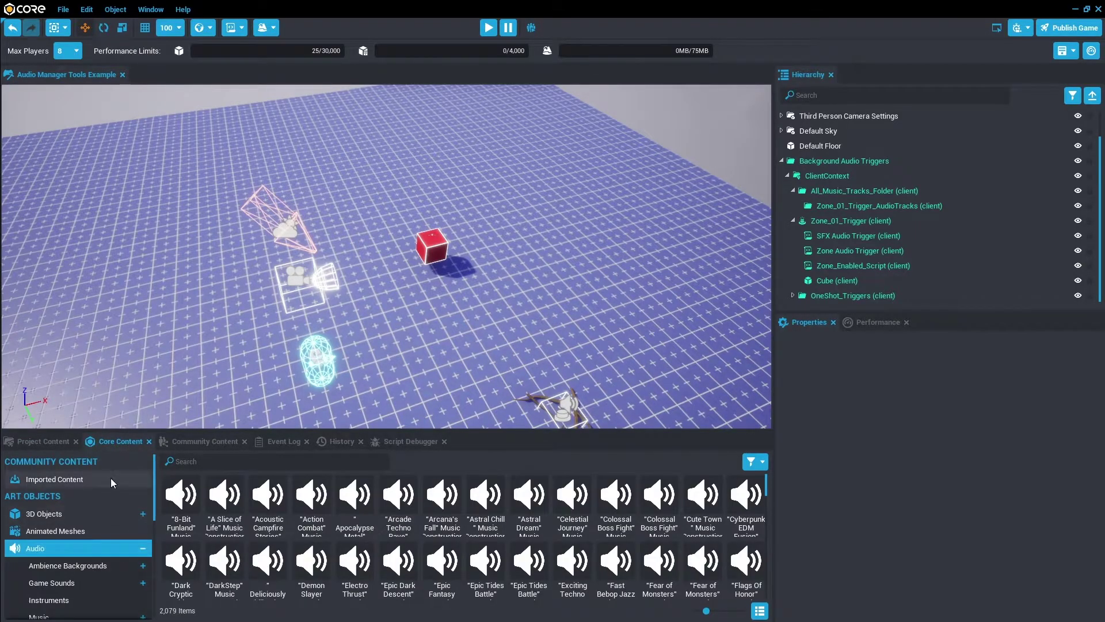
click(277, 462)
text(Ambient dark)
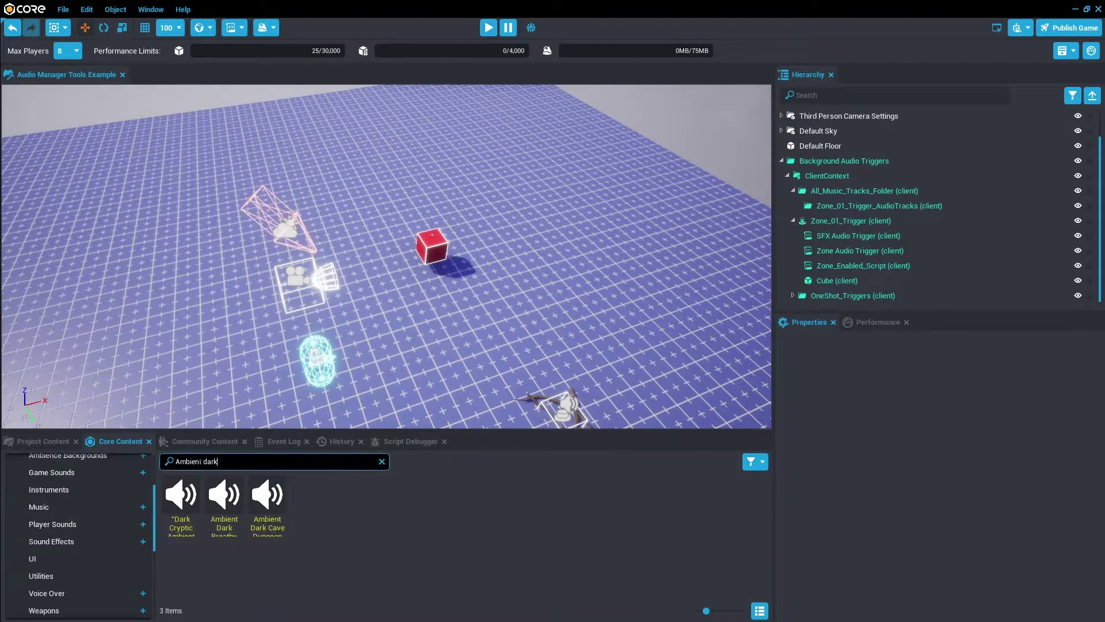
drag(224, 507, 864, 211)
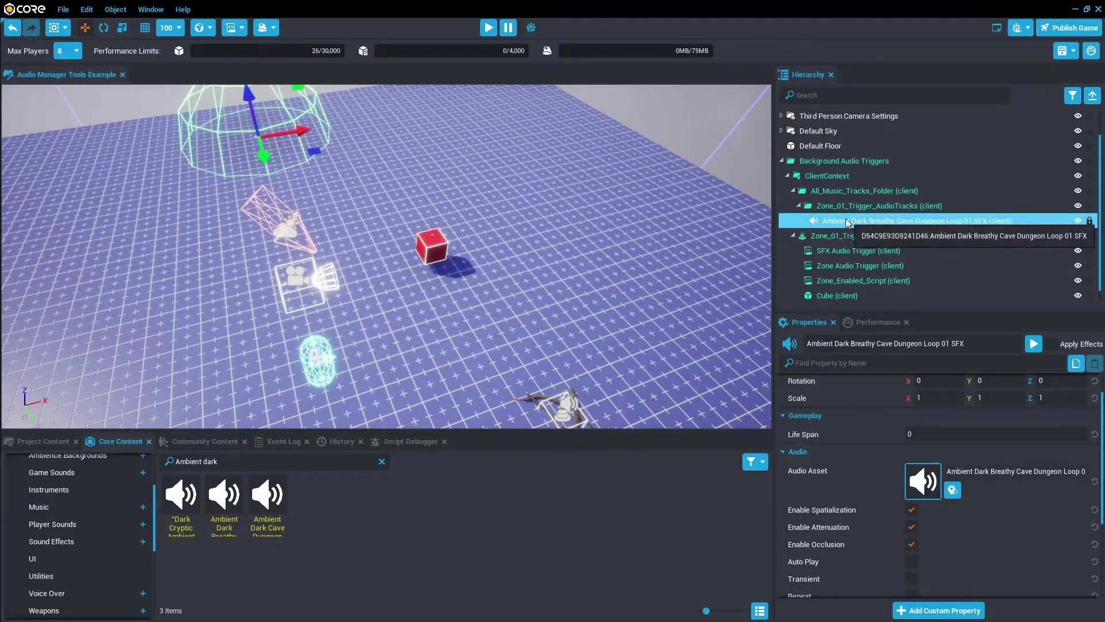
Switch off the cave loop's spatialization, attenuation and occlusion settings
click(911, 510)
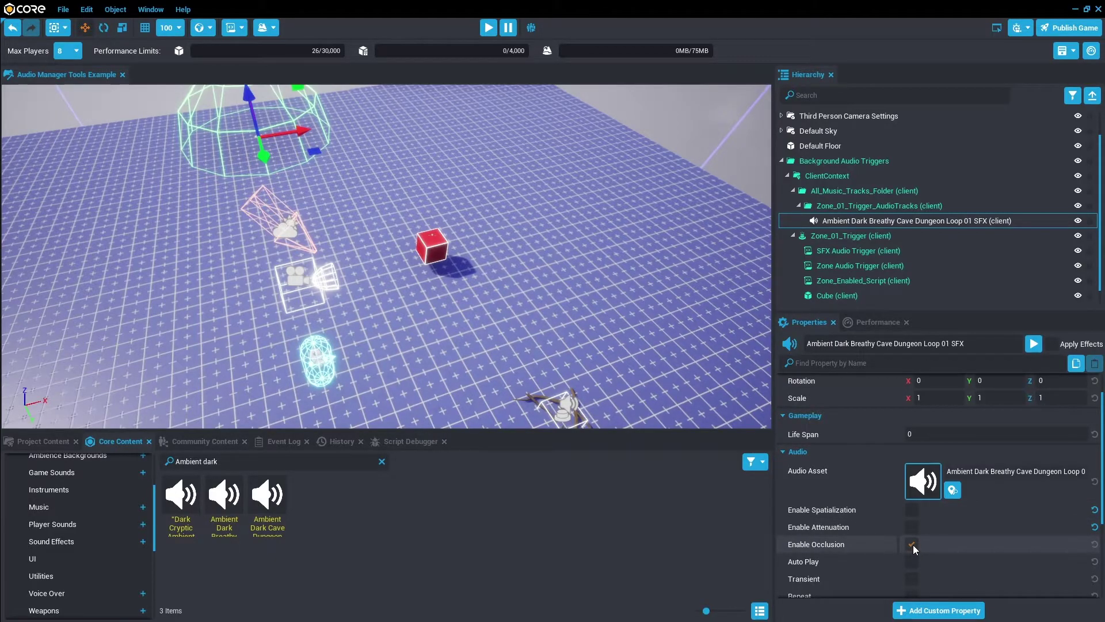
scroll(913, 544, down, 1)
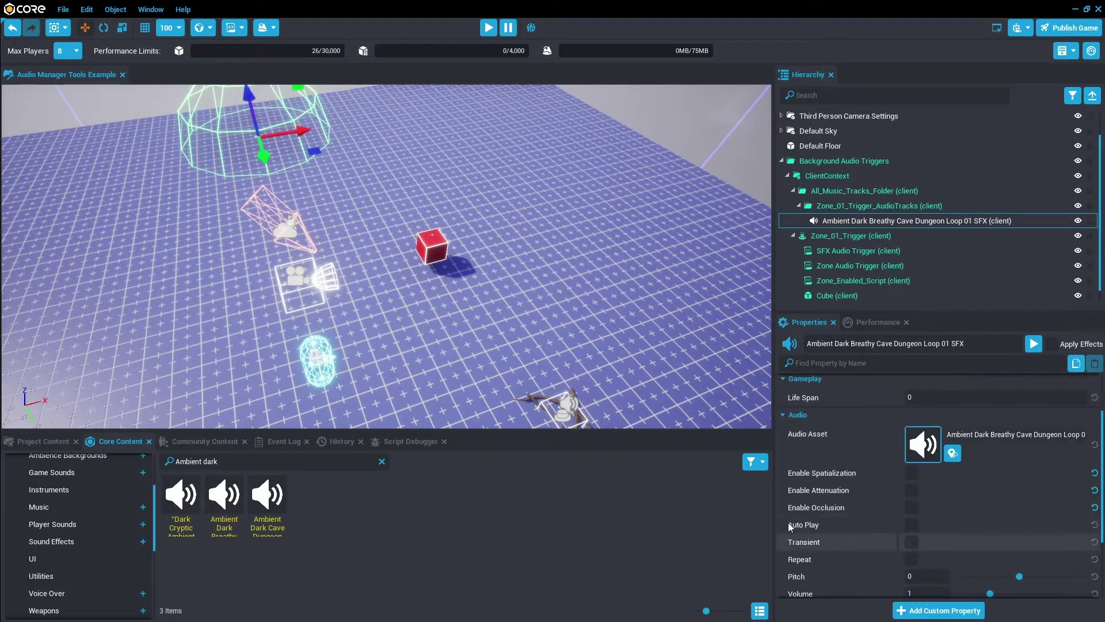
scroll(883, 530, up, 2)
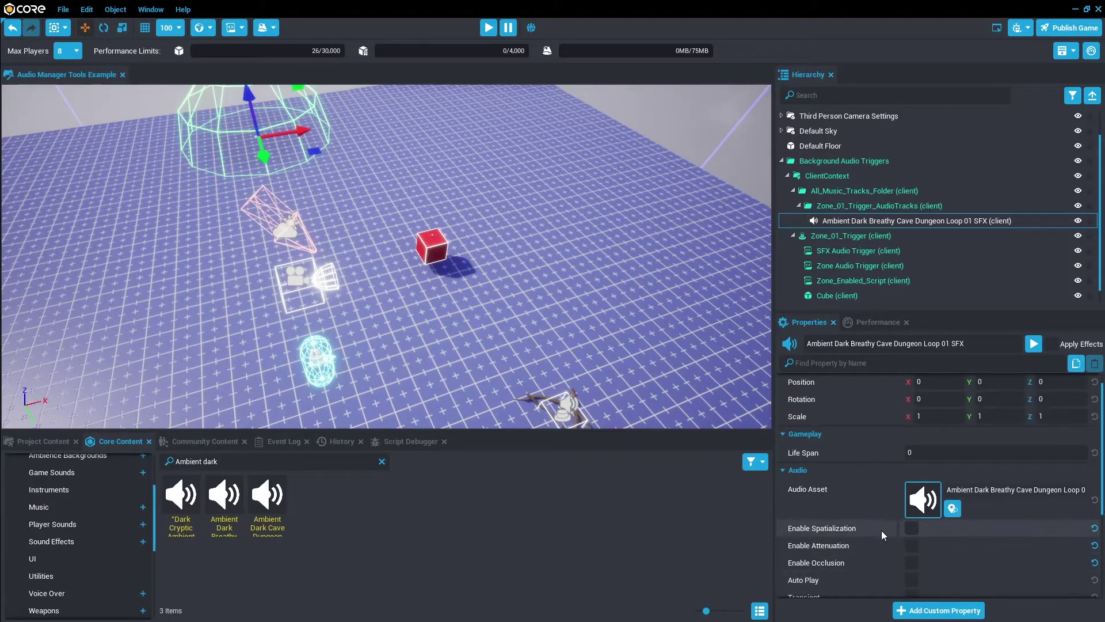
scroll(881, 530, down, 4)
scroll(881, 530, down, 1)
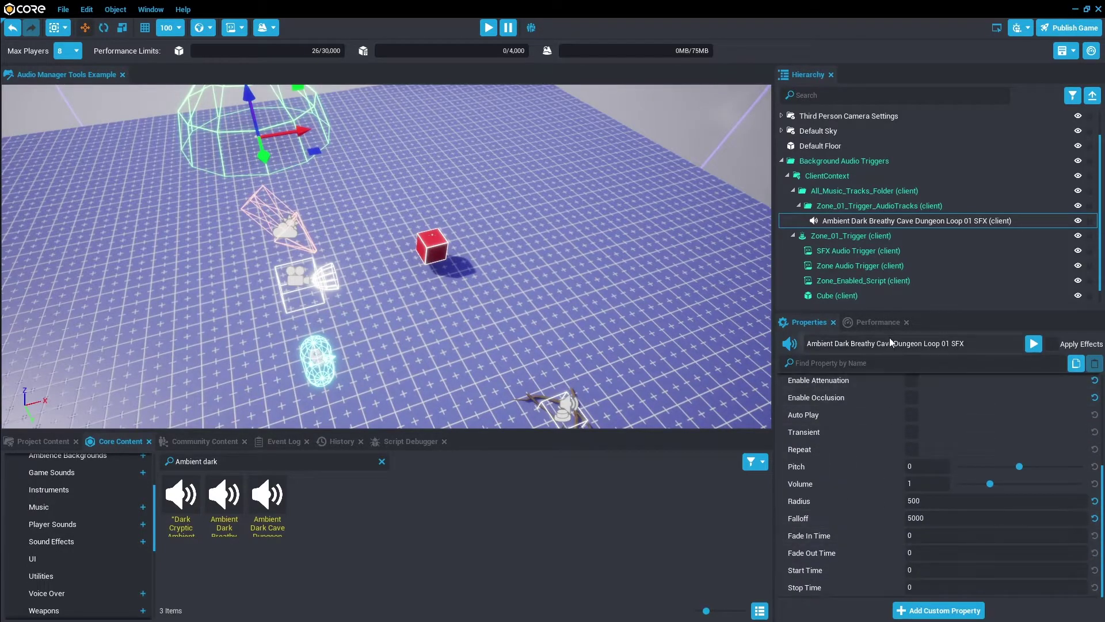
drag(881, 311, 881, 107)
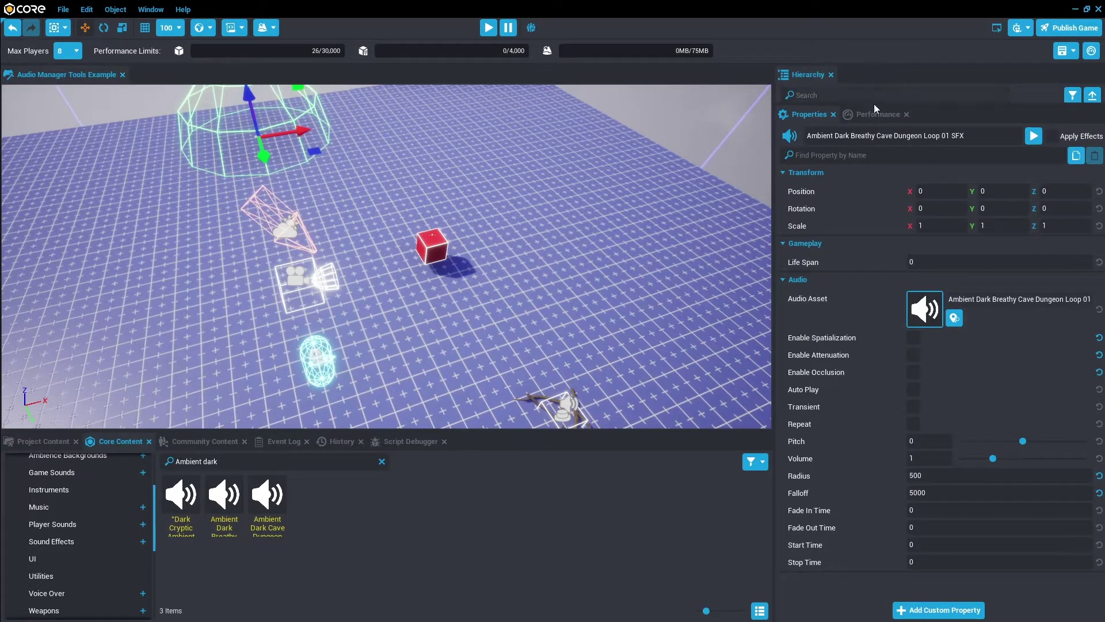
drag(879, 107, 902, 450)
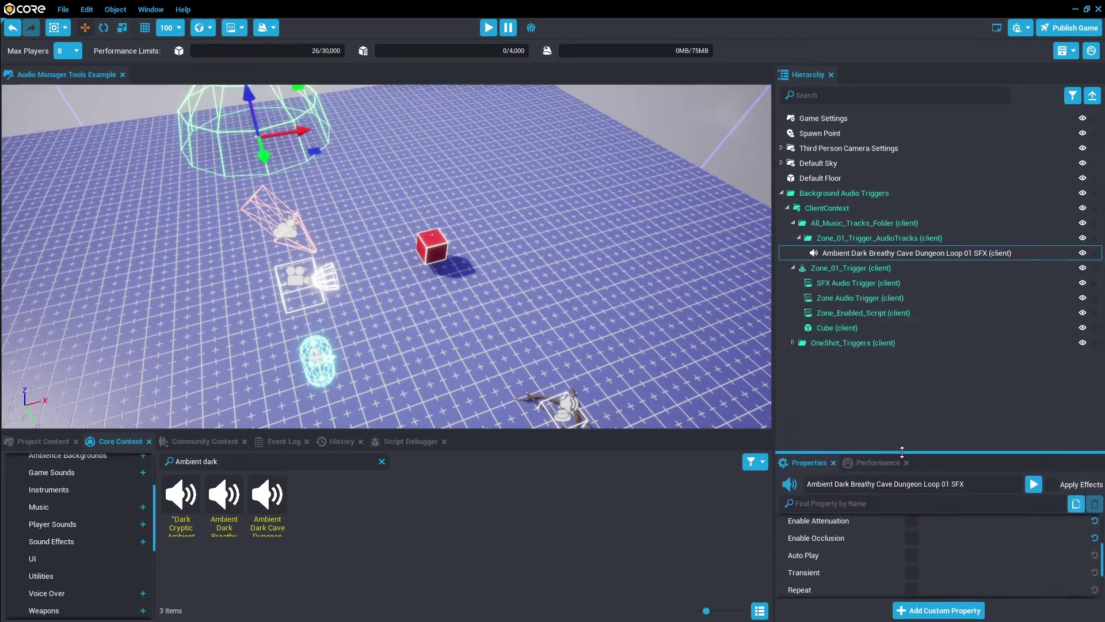
Set the cave dungeon loop as Zone Audio Trigger's Track_To_Play and delete the SFX Audio Trigger
click(838, 298)
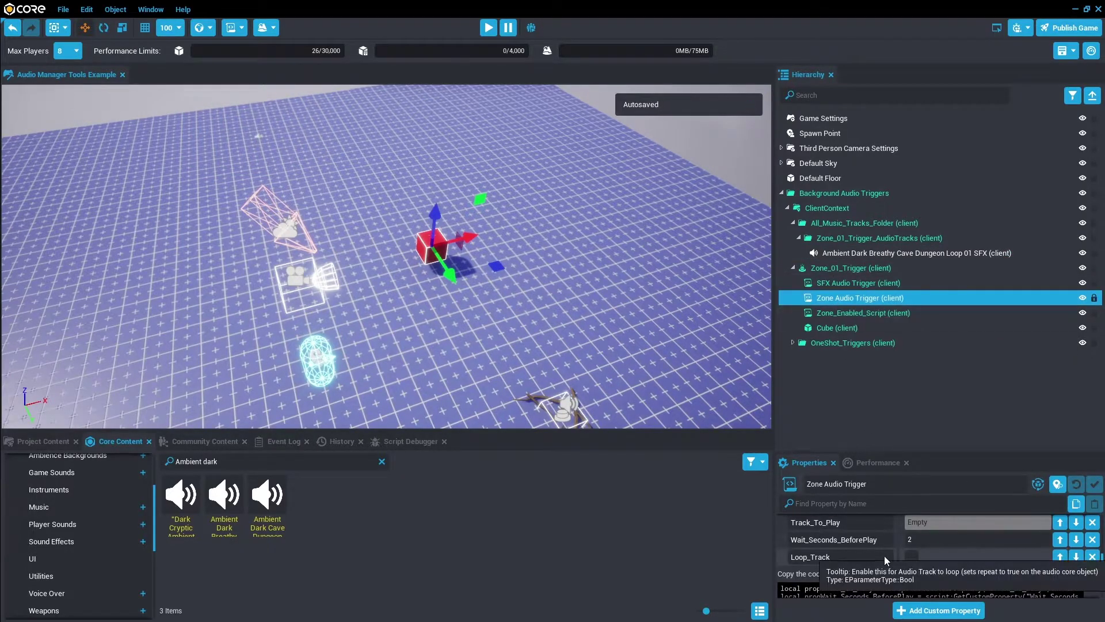
drag(845, 252, 937, 544)
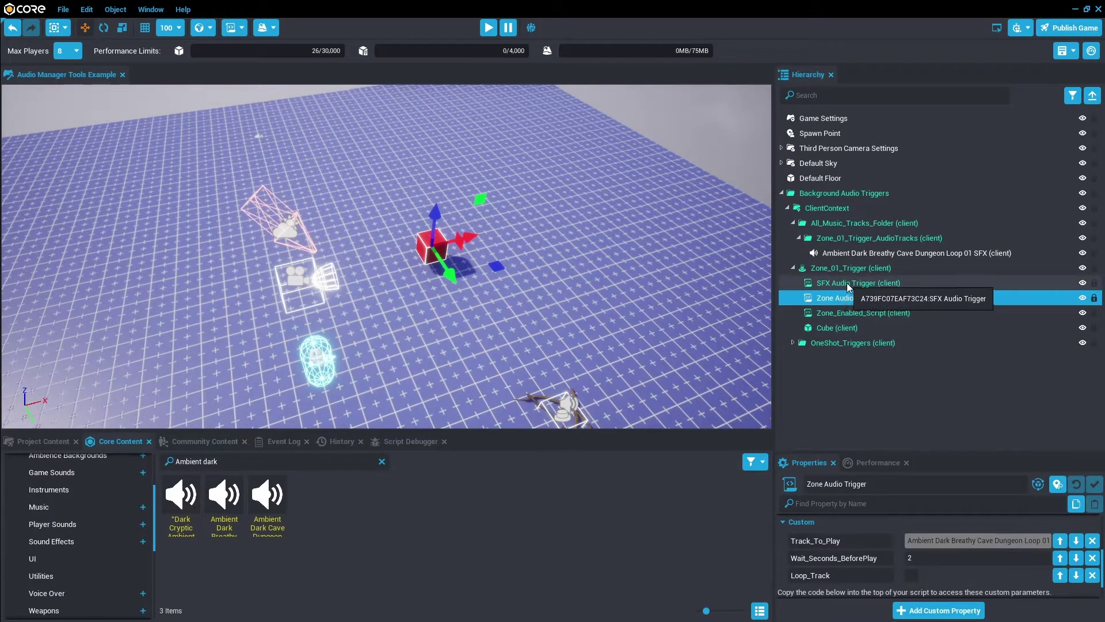
key(Delete)
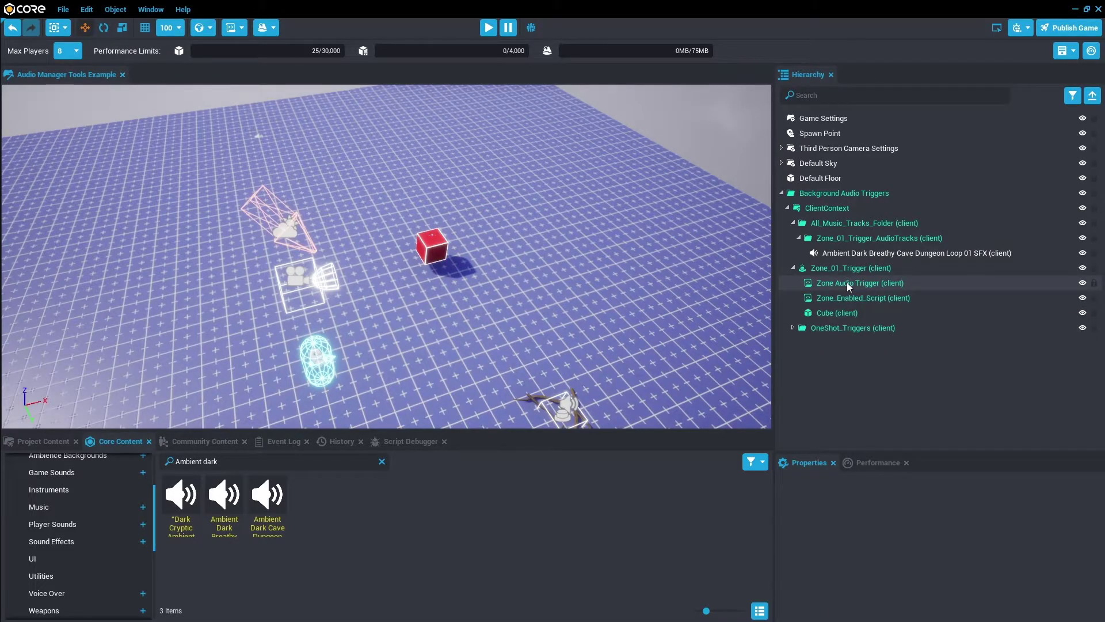
Preview the zone by walking the character toward the red cube, then stop the preview
key(=)
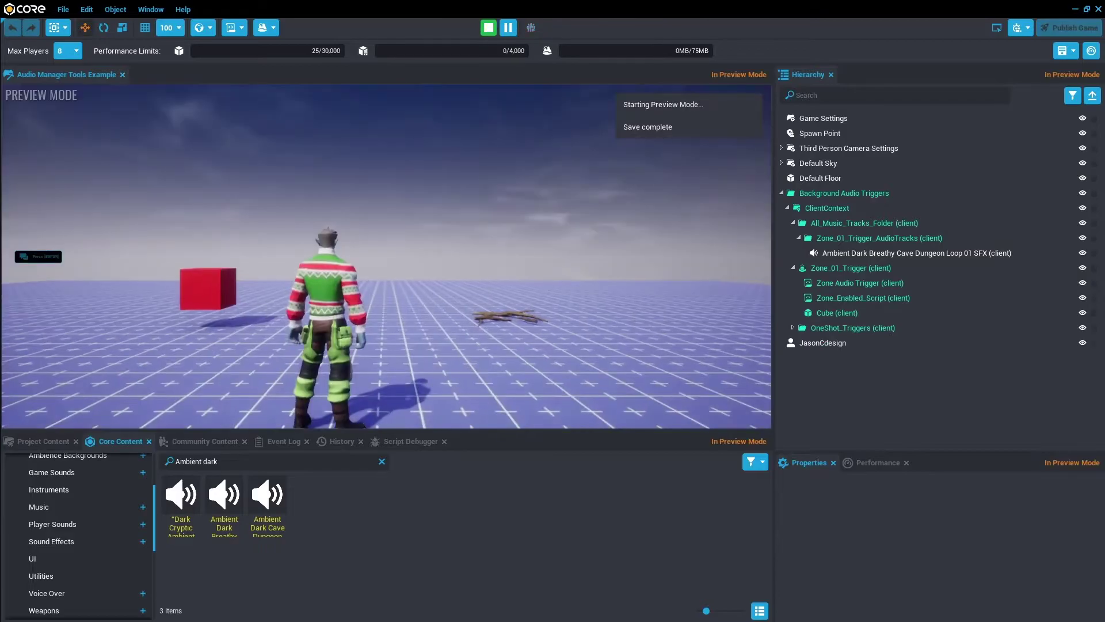
key(w)
key(=)
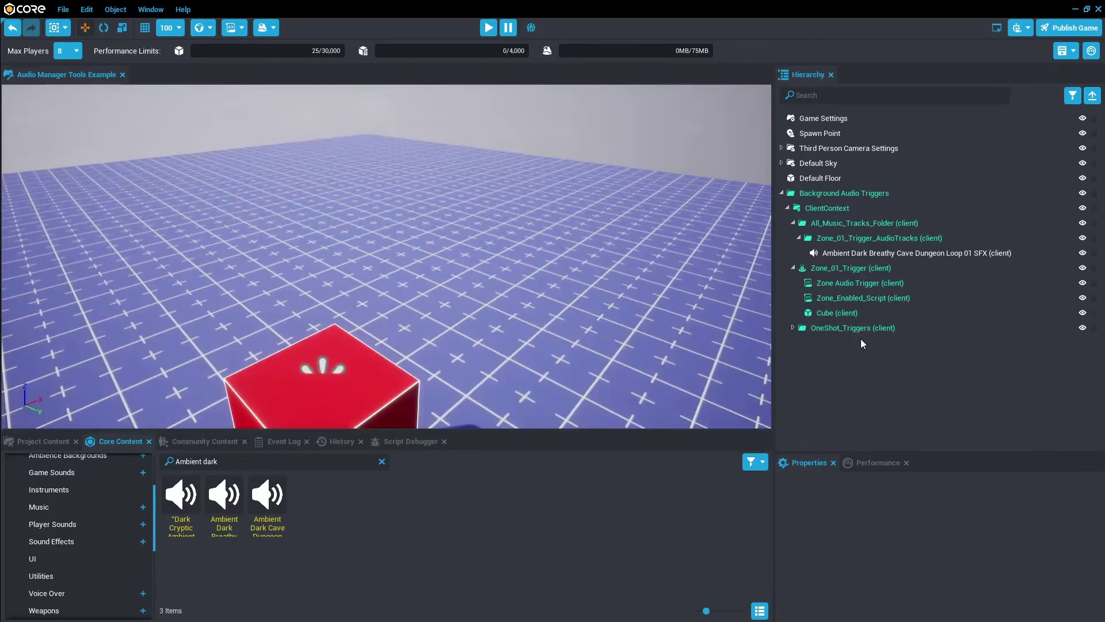
click(837, 285)
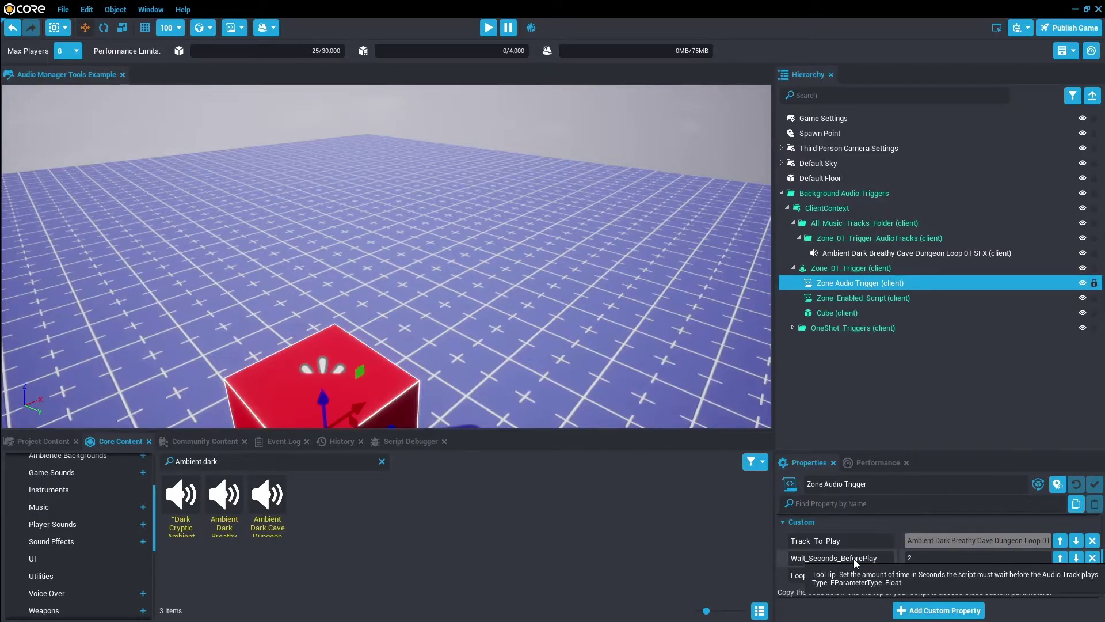
Set Zone Audio Trigger's Wait_Seconds_BeforePlay to 0 and deselect the trigger
click(926, 556)
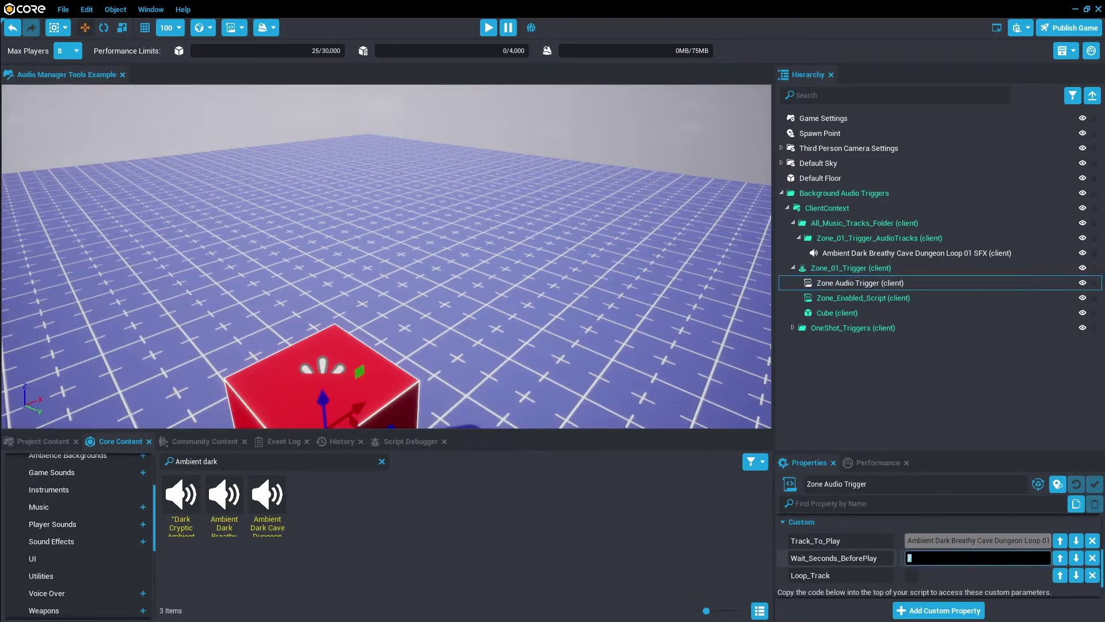
text(1)
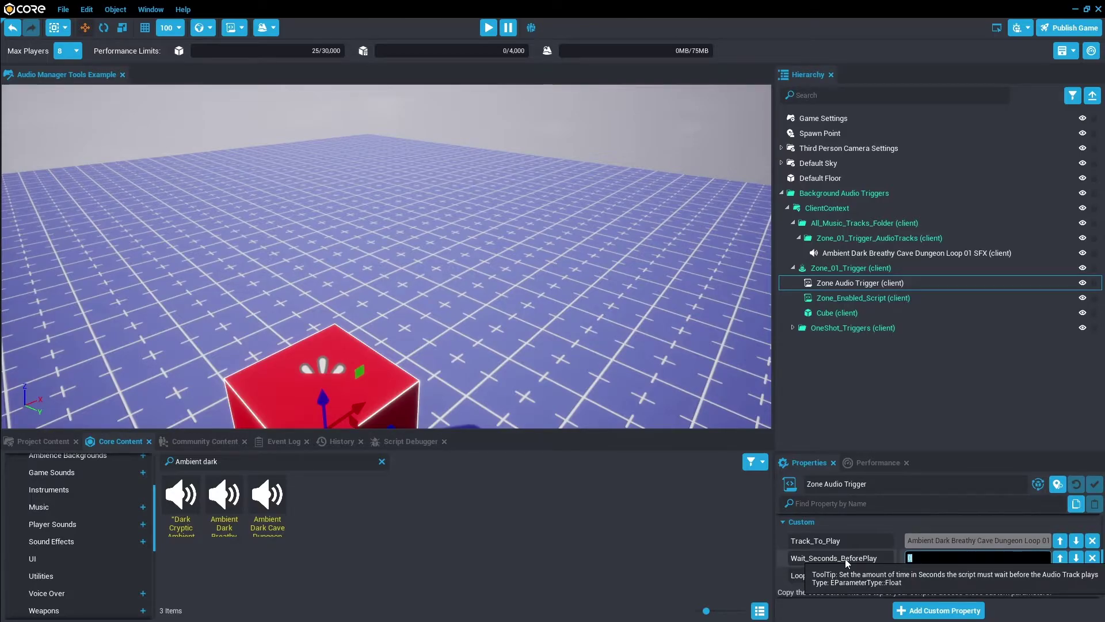
key(ctrl+s)
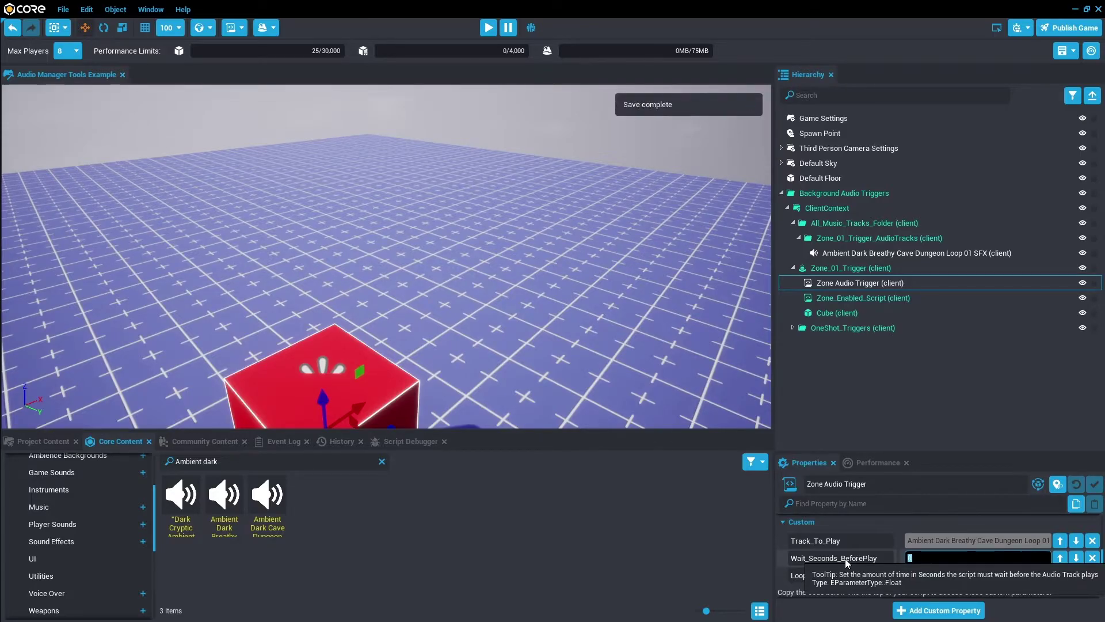
click(239, 337)
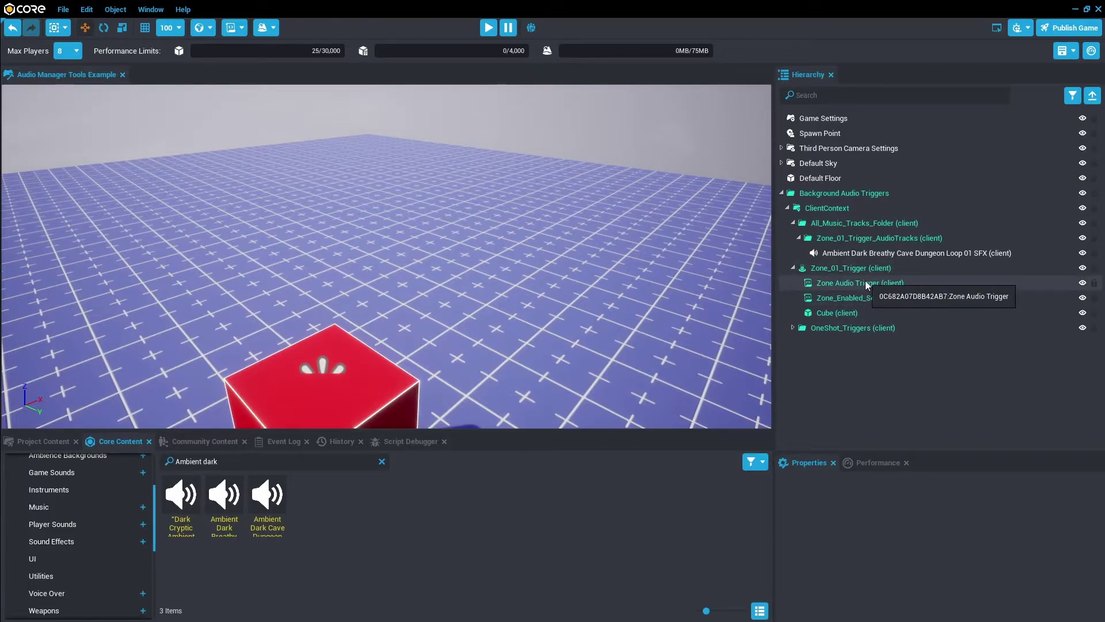
Add SFXAudioTrigger_Template to the top of Zone_01_Trigger and rename it 'SFX Audio Trigger'
click(46, 443)
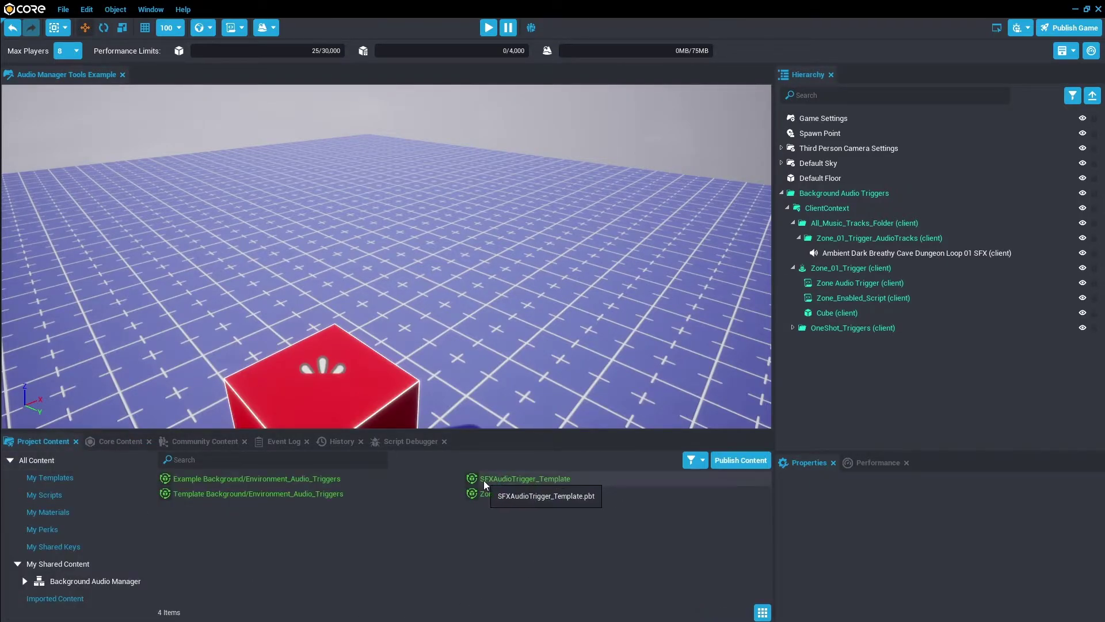
drag(484, 480, 857, 275)
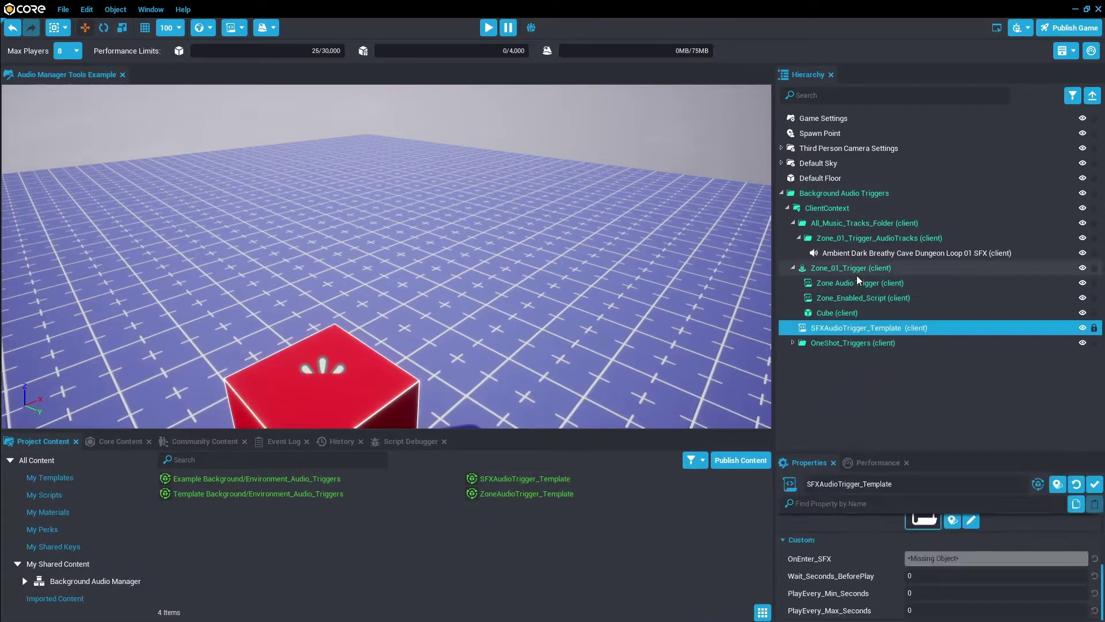
drag(866, 331, 890, 278)
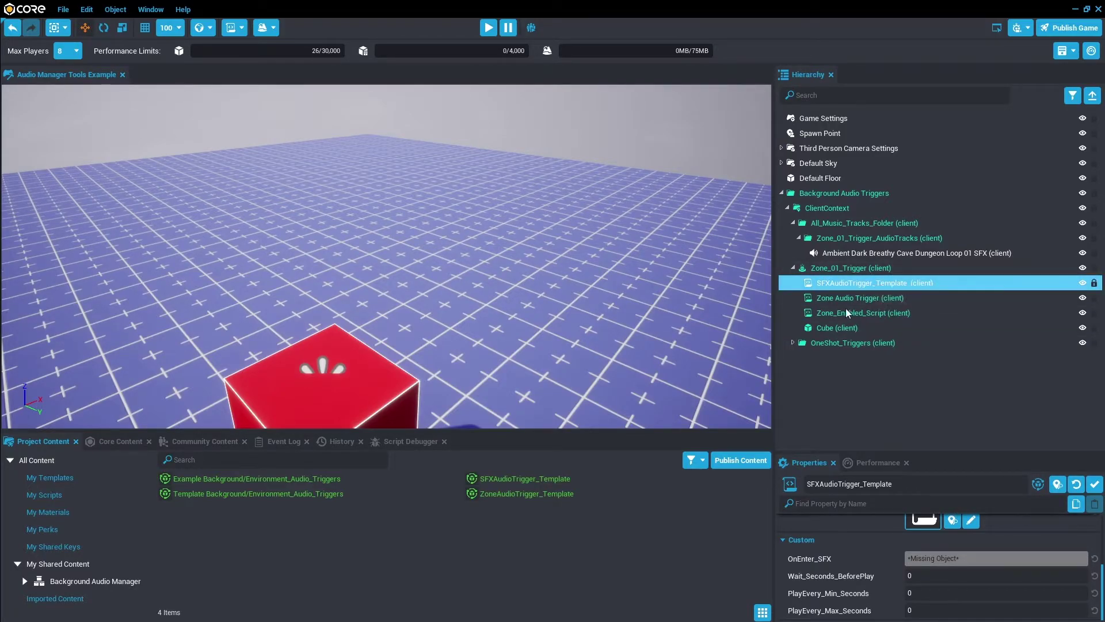
click(824, 490)
click(827, 485)
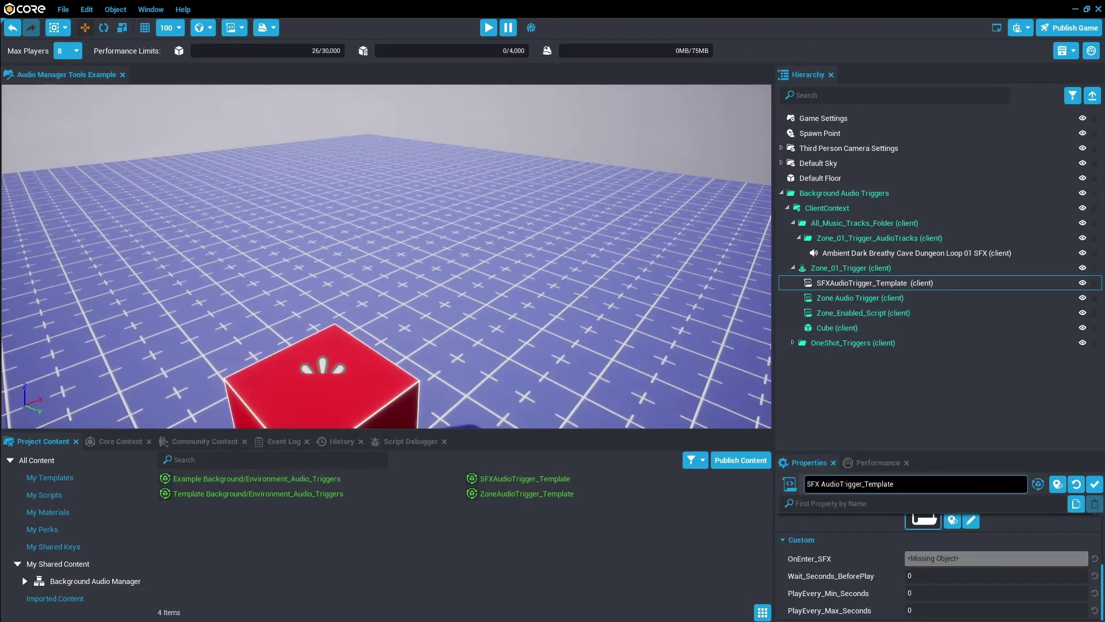
key(Left)
text(r)
key(Return)
Inspect SFX Audio Trigger's custom properties, comparing them with the Zone Audio Trigger's
click(862, 270)
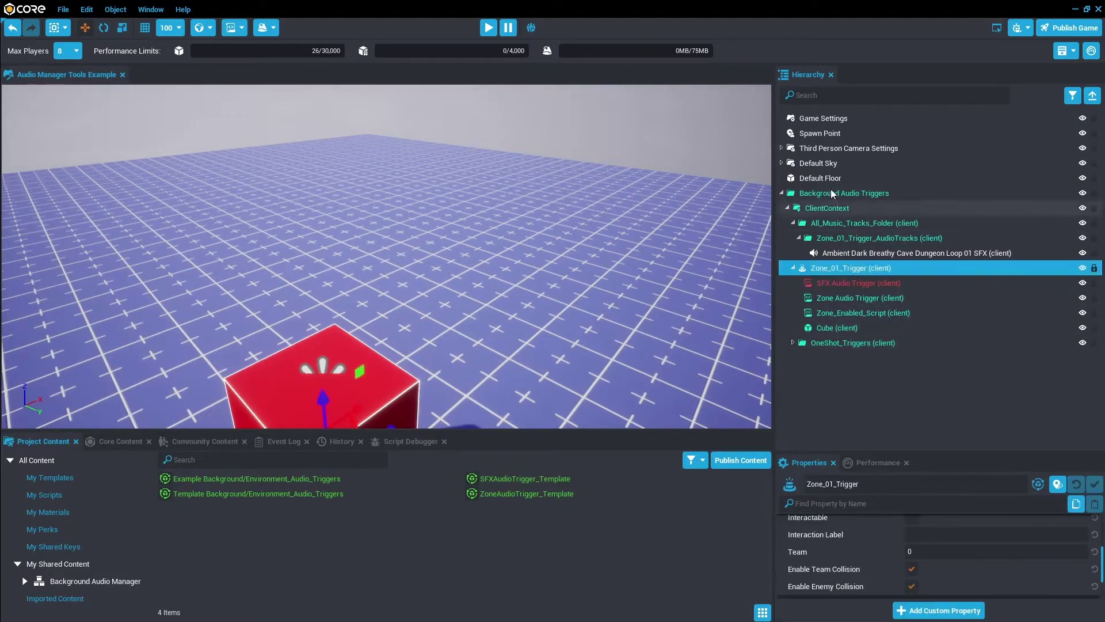
click(850, 283)
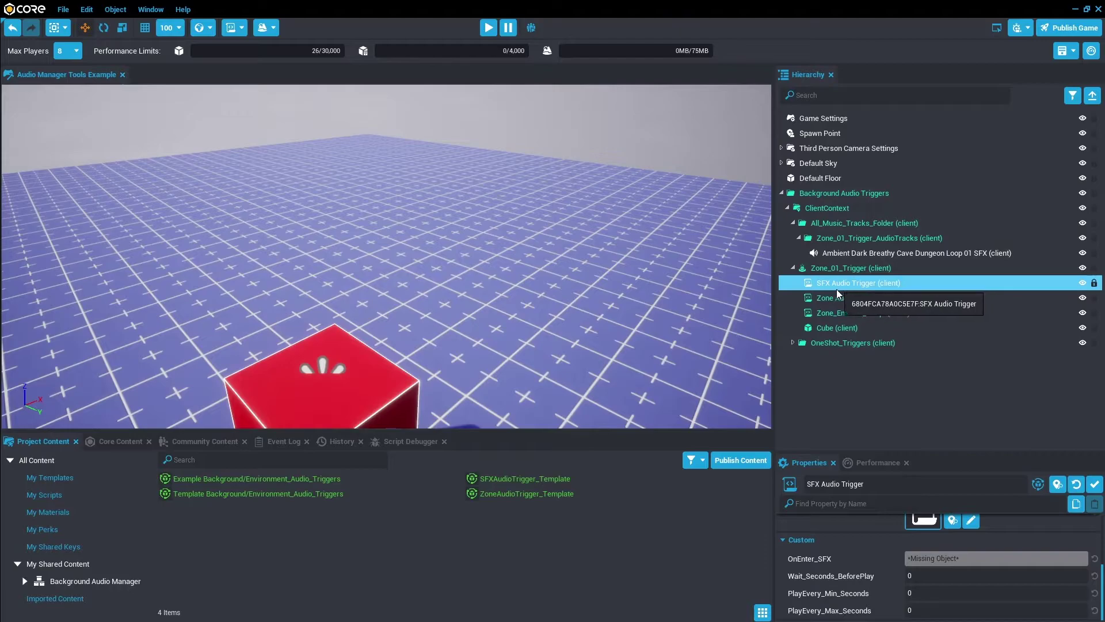
click(868, 303)
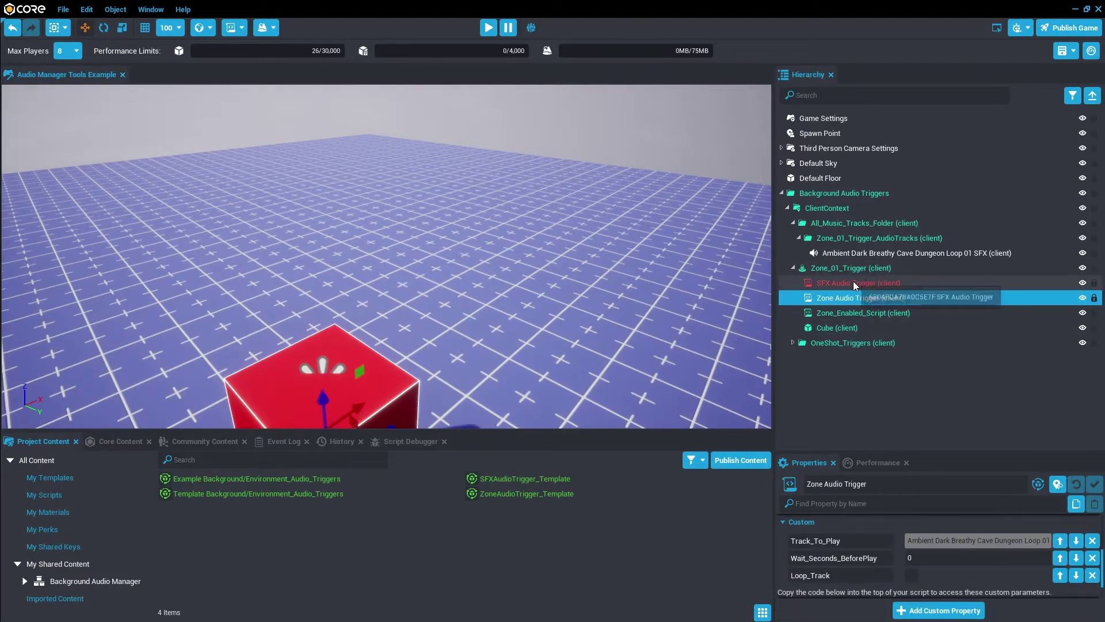
click(853, 281)
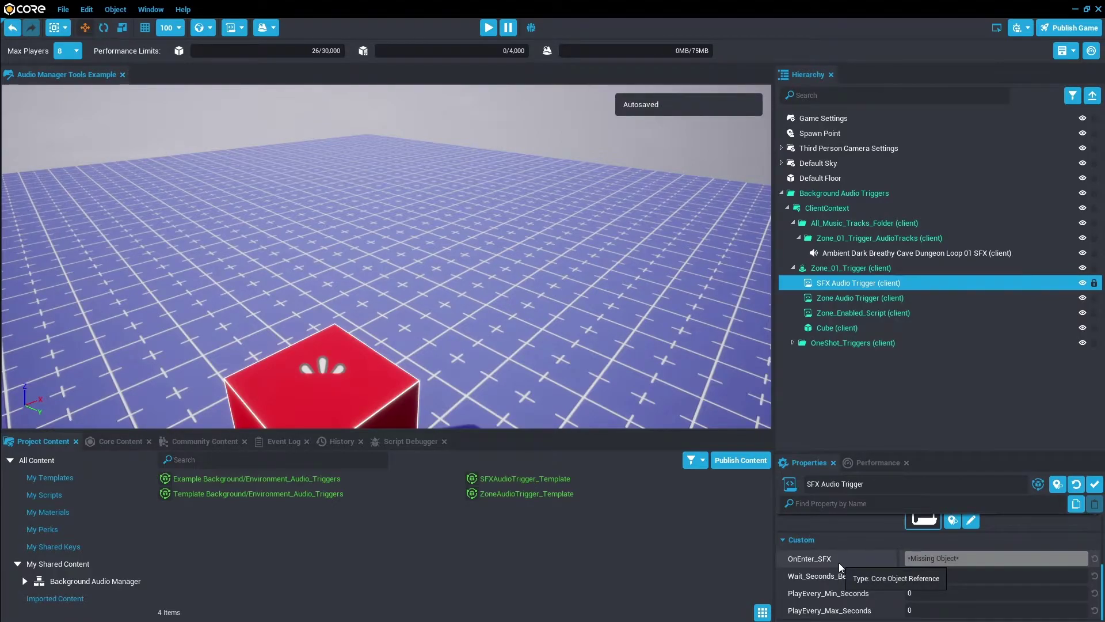
Search Core Content for 'Creature ghost br' and add Creature Ghost Breath 01 to the zone's audio tracks
click(113, 443)
click(235, 461)
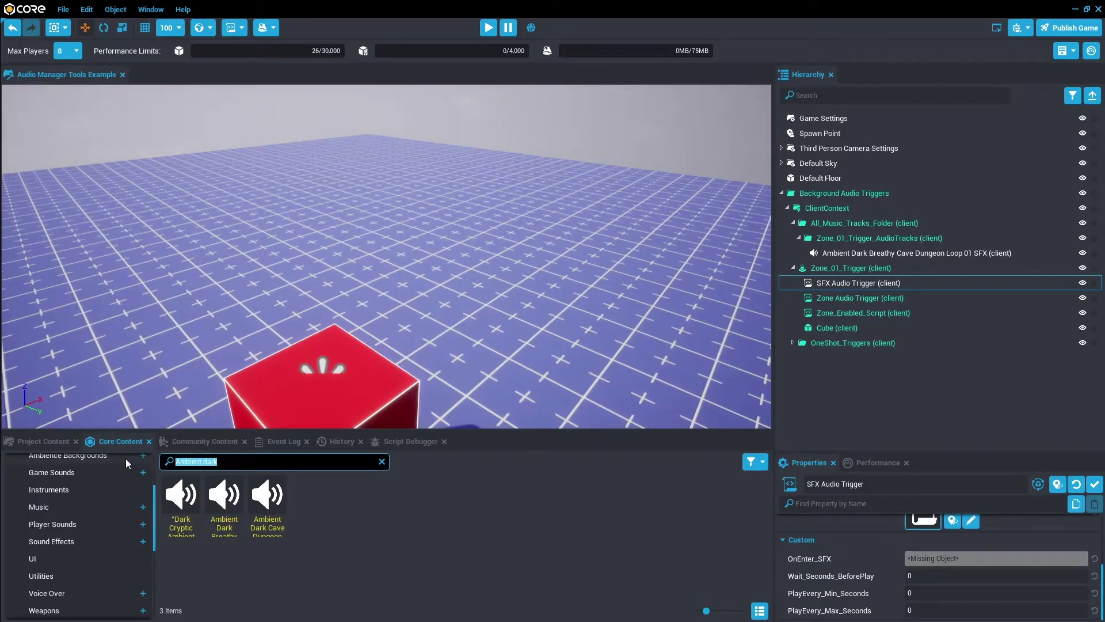
text(Creature)
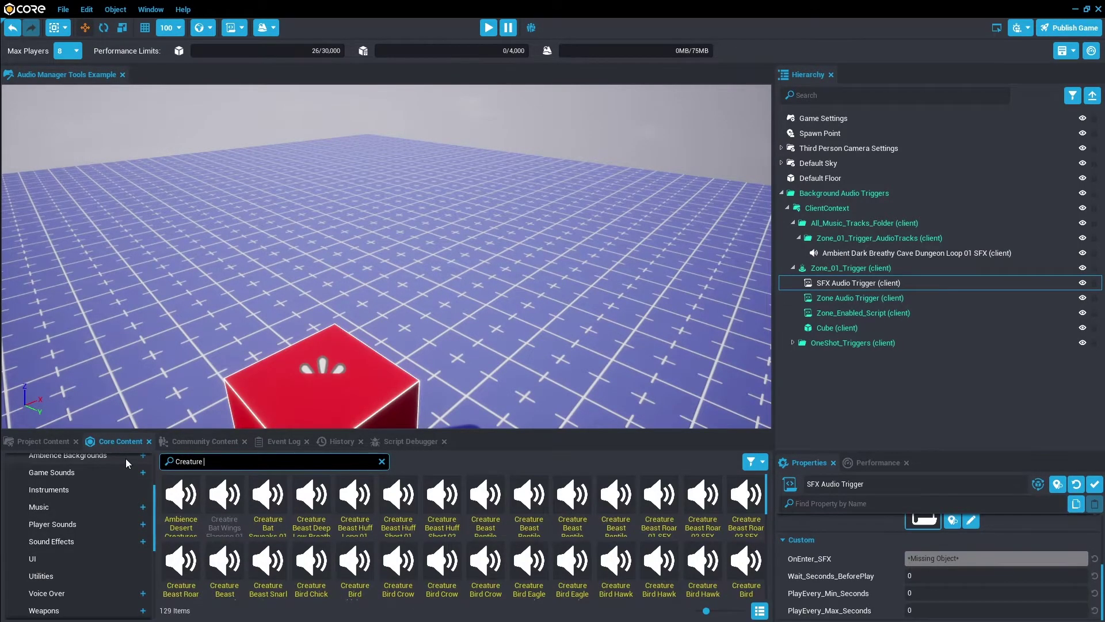
text( ghost br)
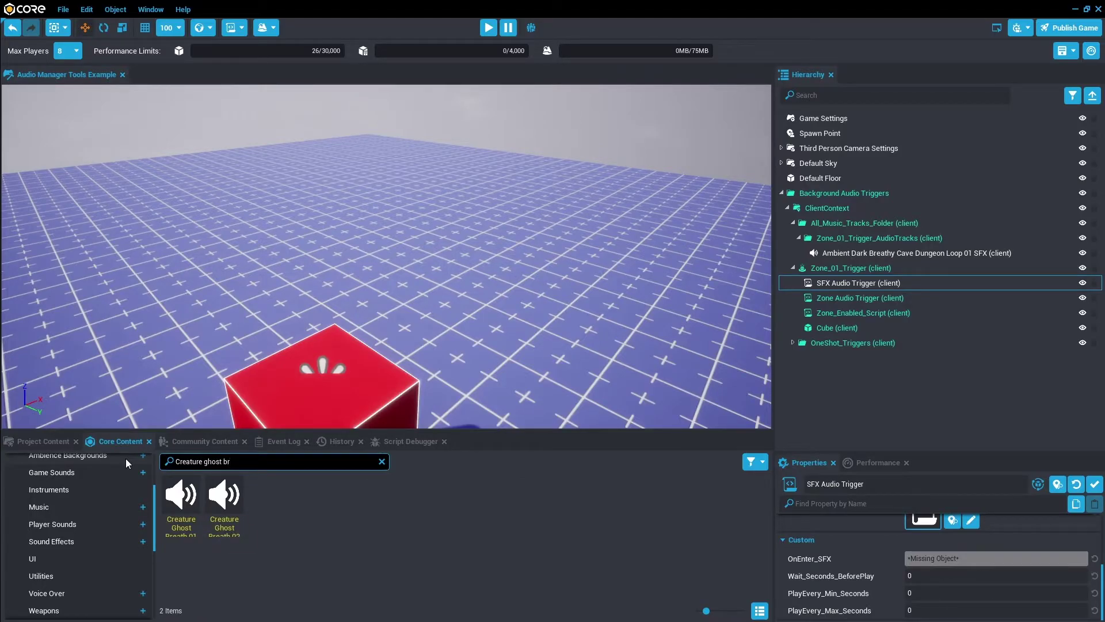
drag(181, 494, 911, 257)
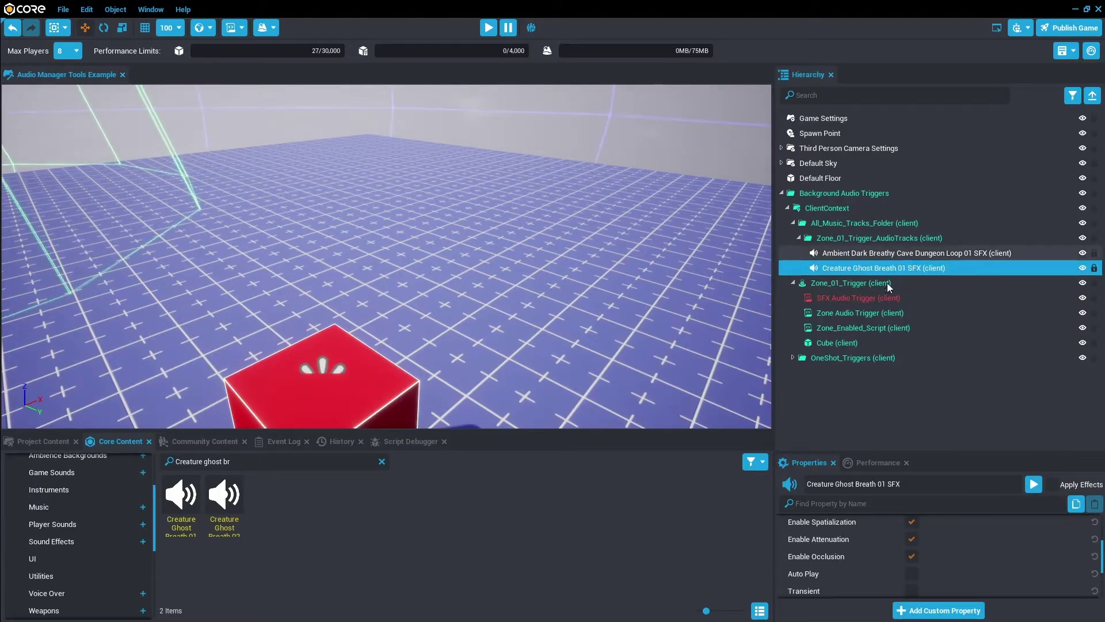
Assign Creature Ghost Breath 01 SFX to OnEnter_SFX and turn off its occlusion, attenuation and spatialization
click(856, 300)
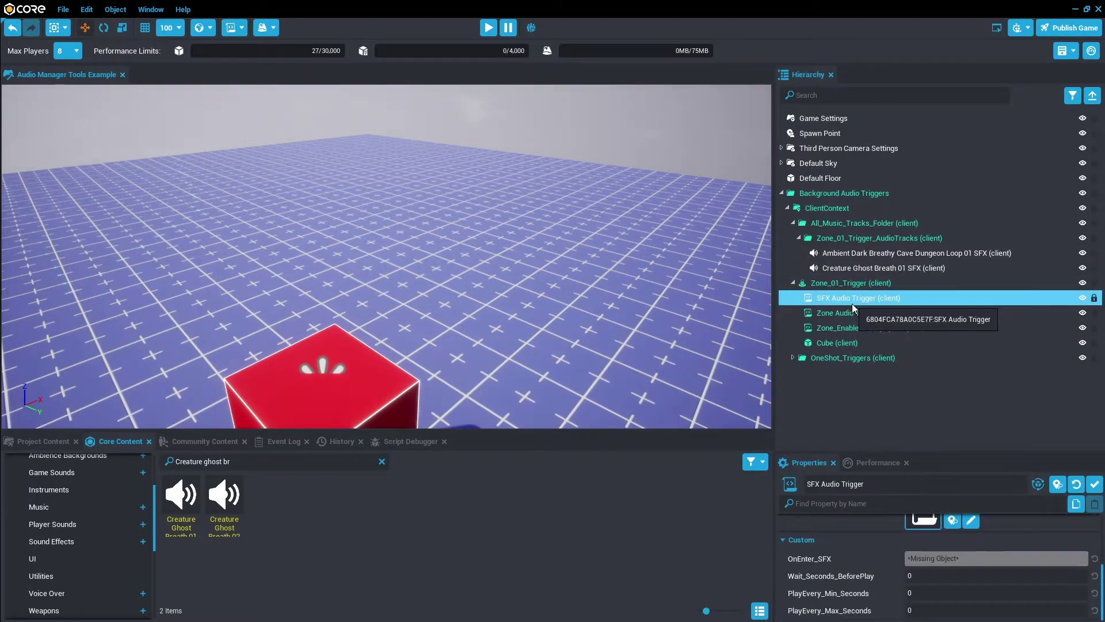
drag(846, 273, 958, 564)
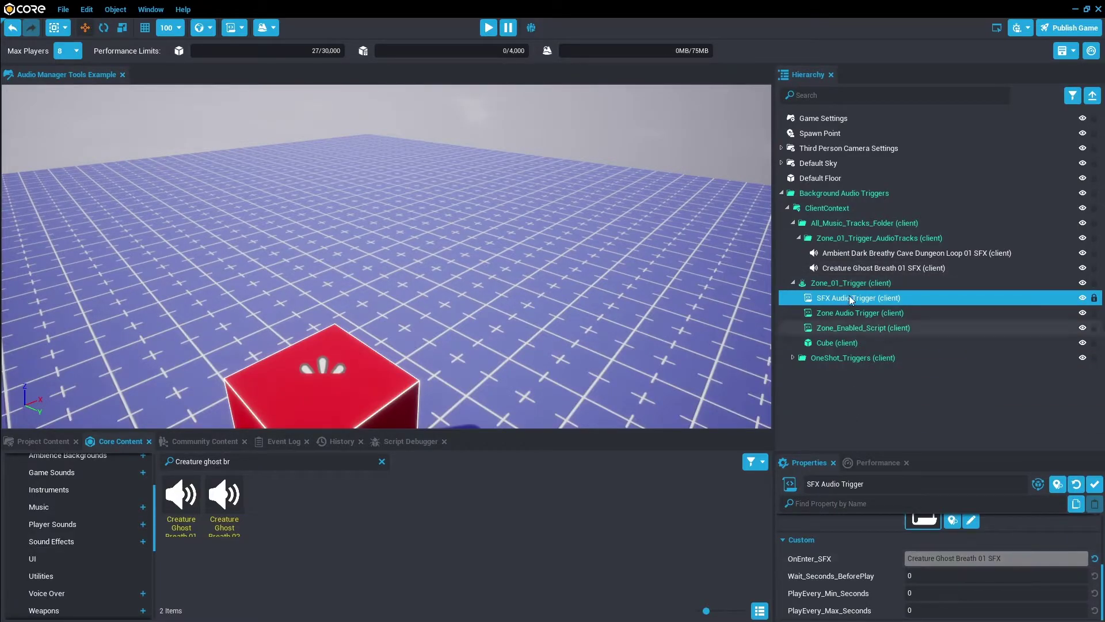
click(835, 268)
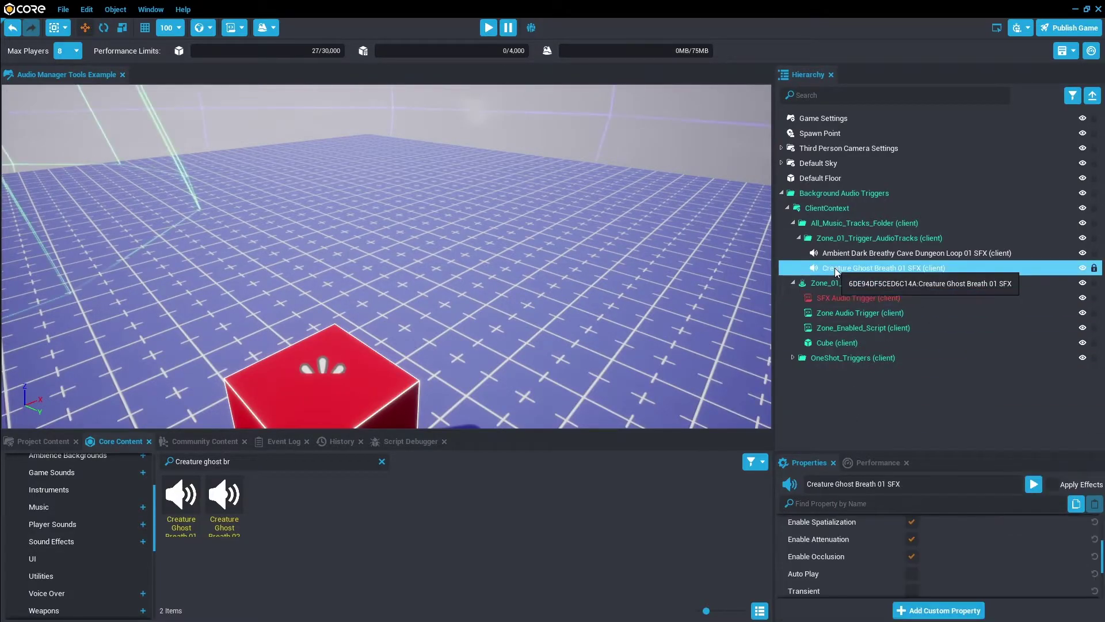
click(913, 554)
click(914, 540)
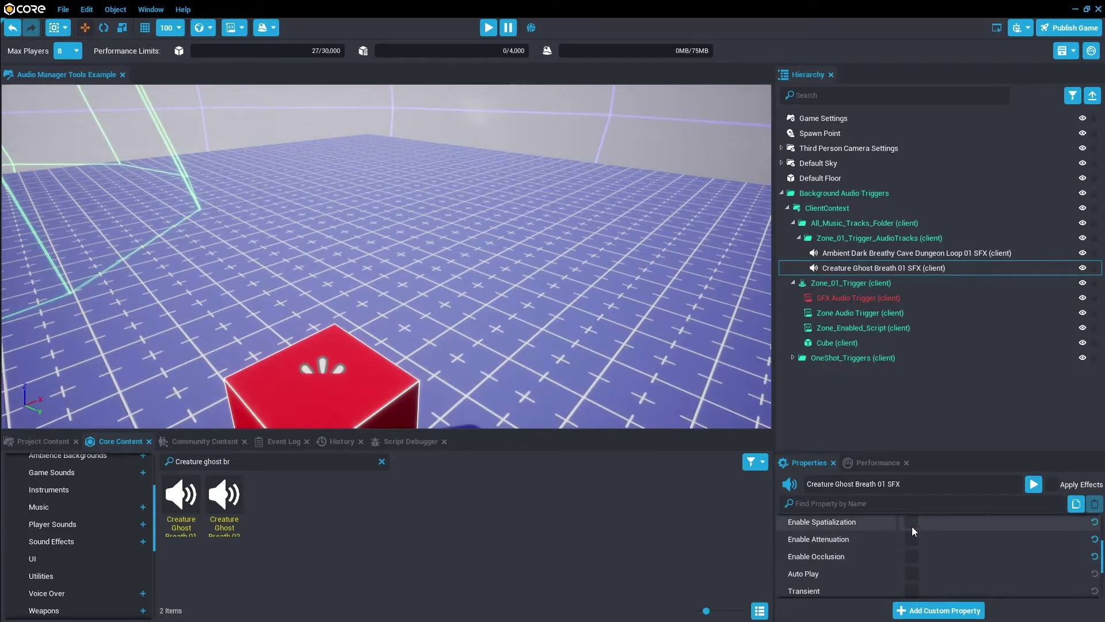
click(912, 525)
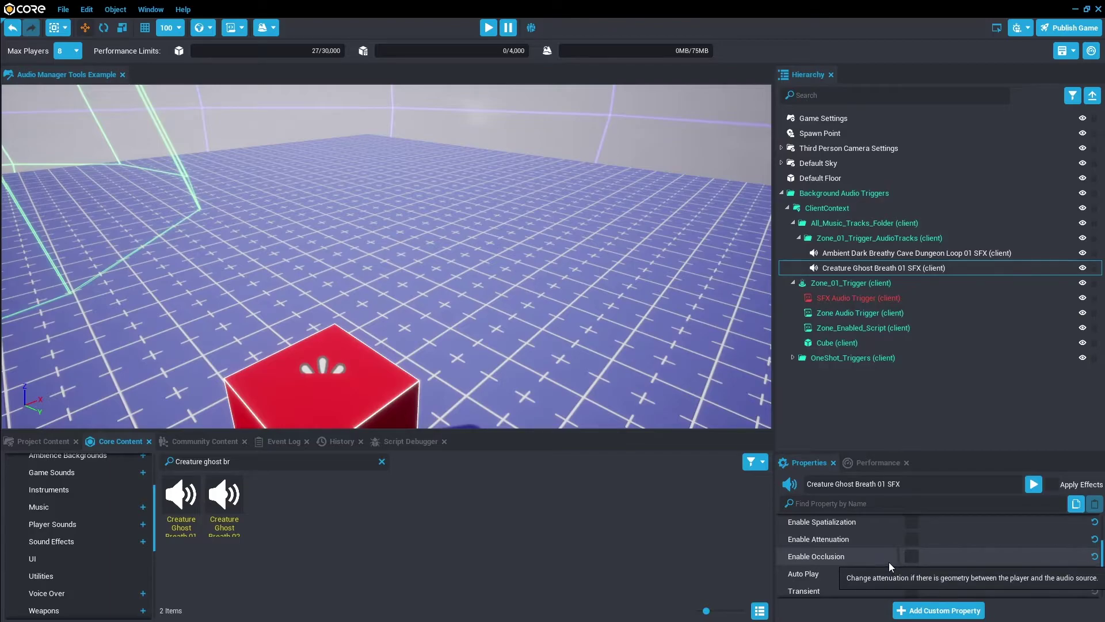
Update the Background Audio Triggers template from the scene, resolving the SFX Audio Trigger's conflict first
click(852, 298)
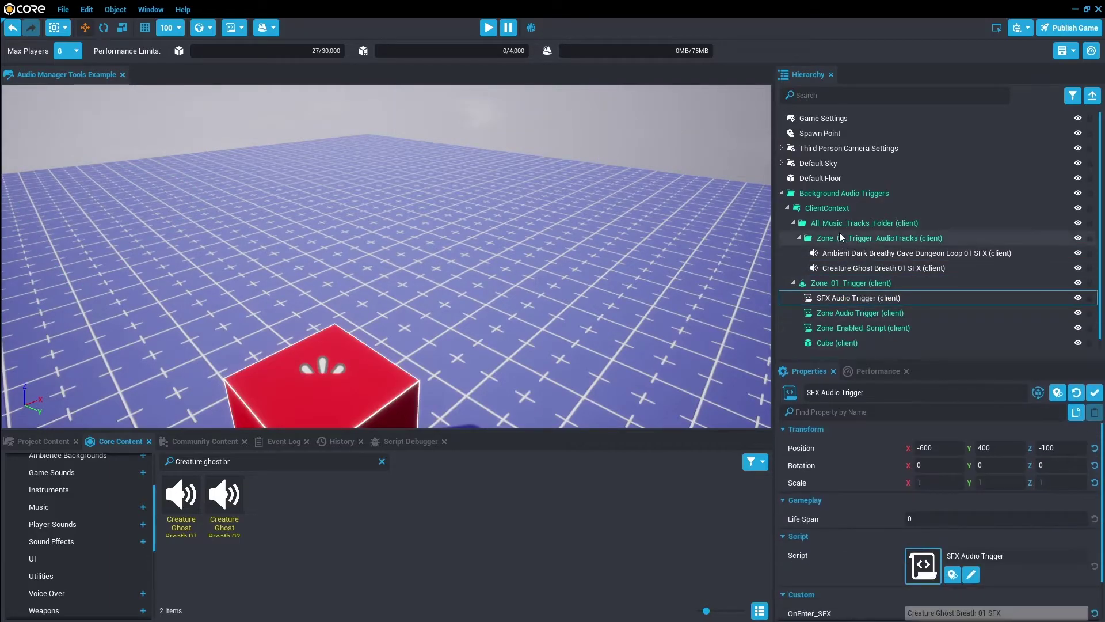
click(828, 193)
right_click(828, 194)
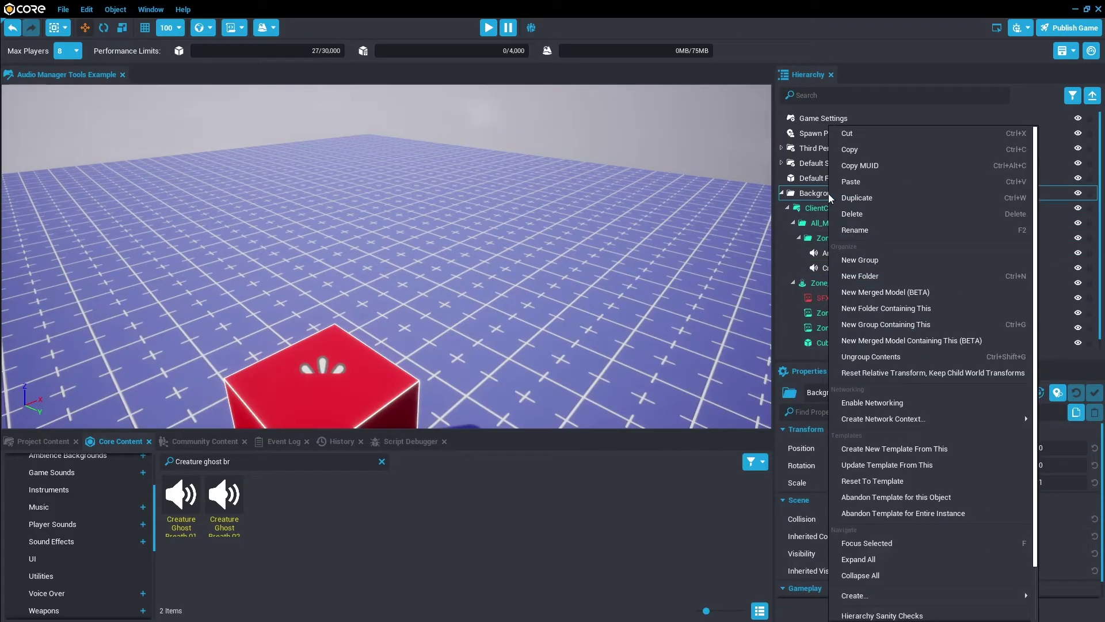
click(876, 462)
click(499, 339)
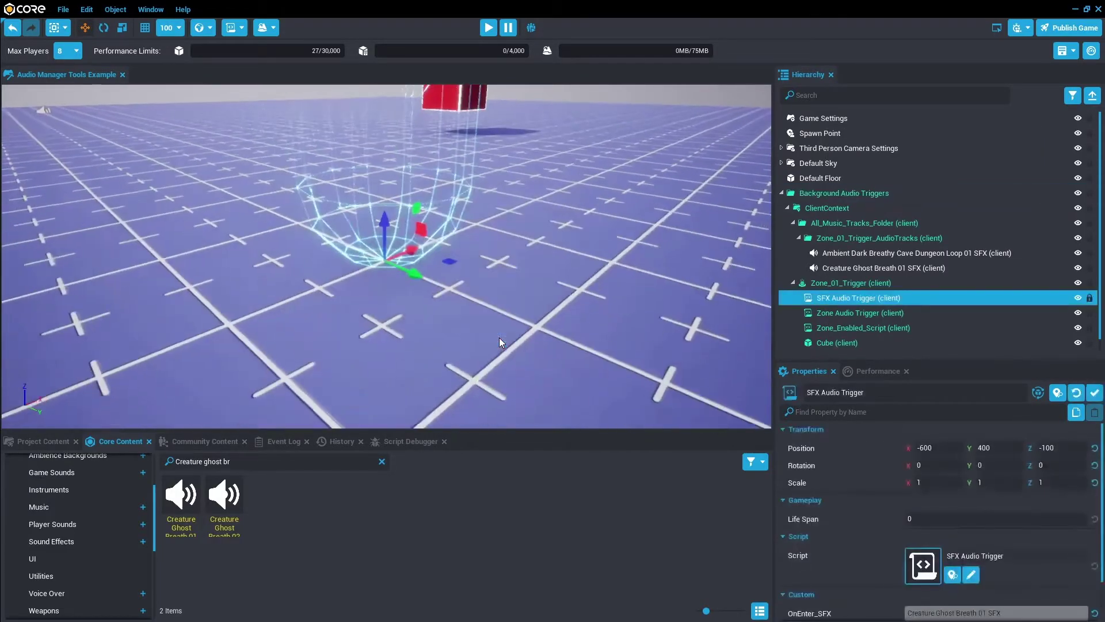
right_click(882, 302)
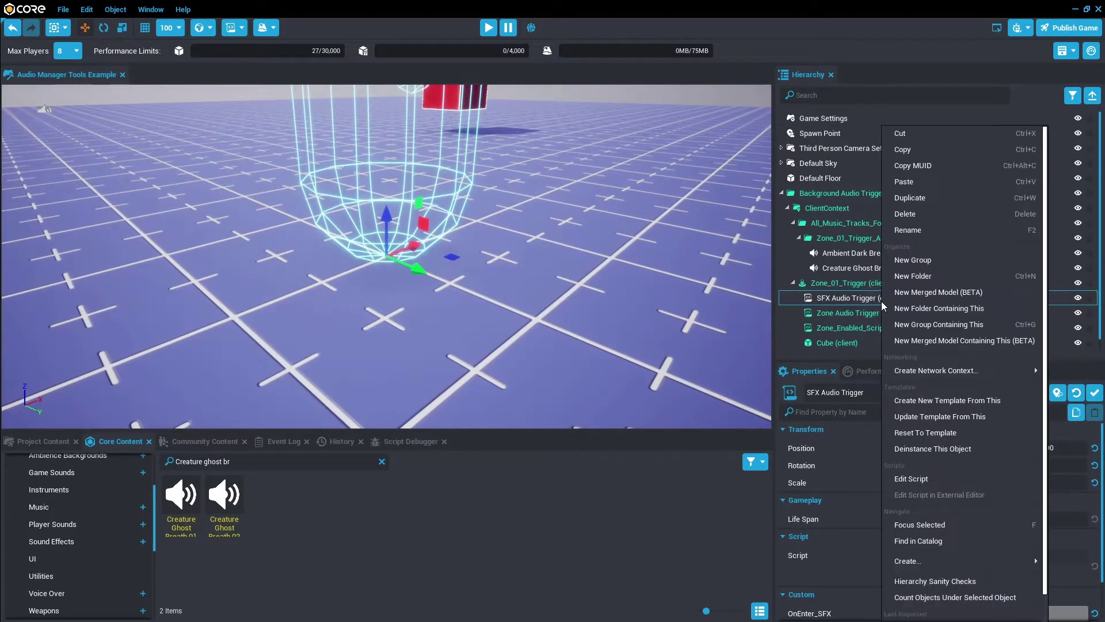
click(934, 452)
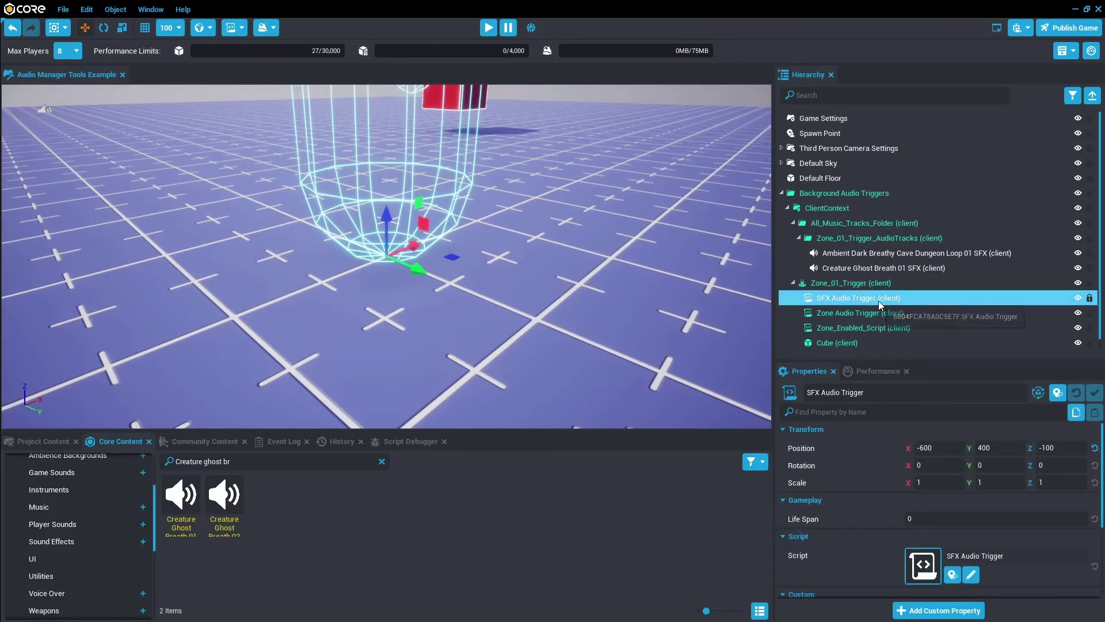
right_click(833, 193)
click(853, 465)
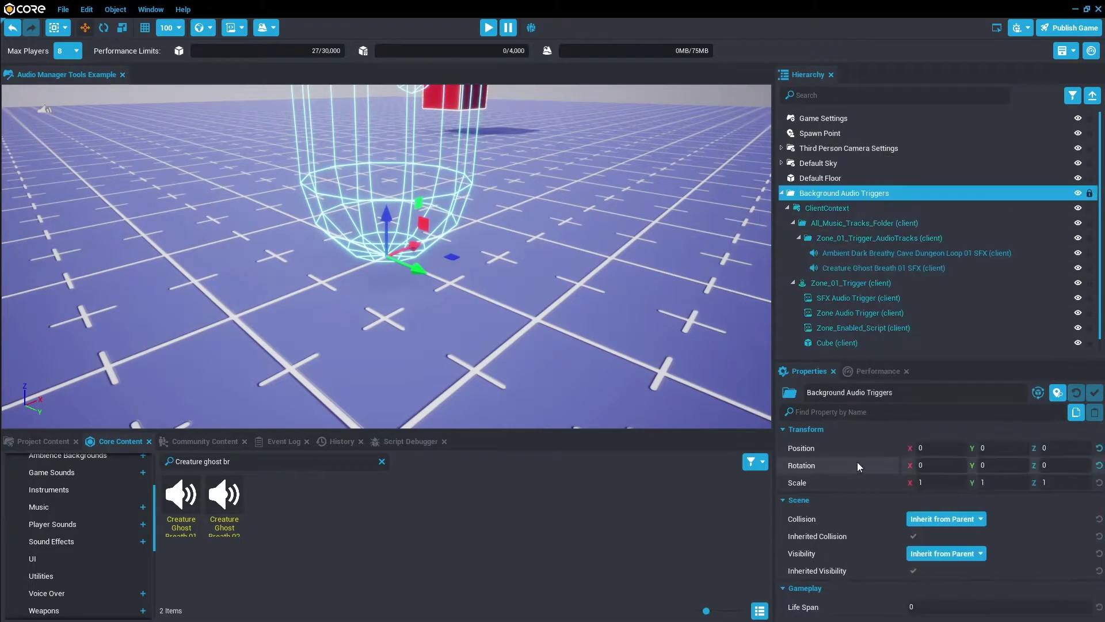
click(489, 28)
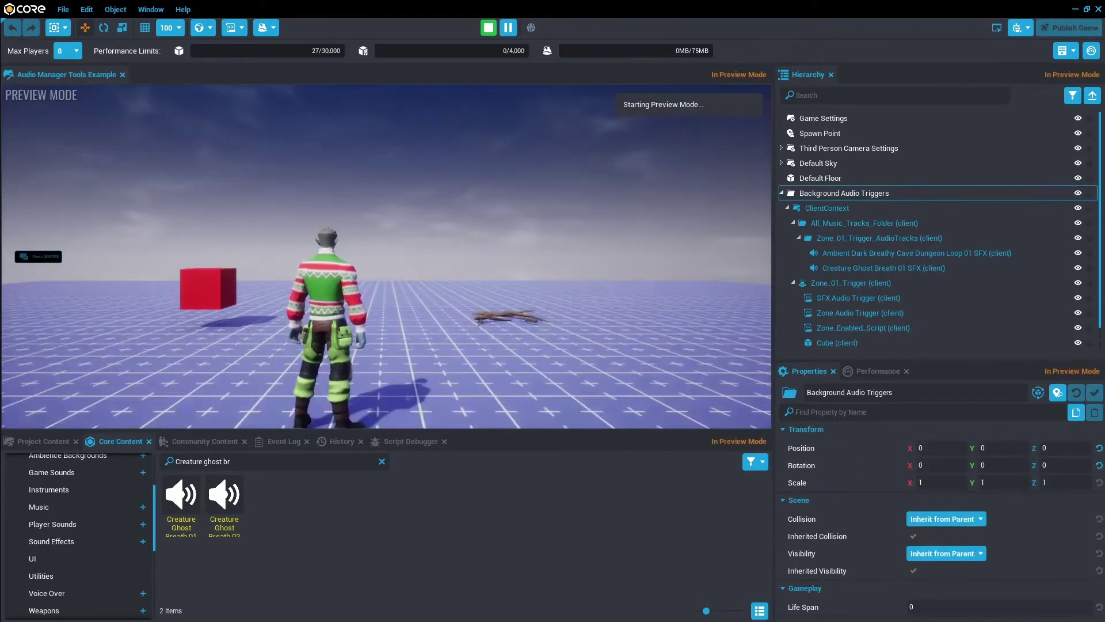
key(w)
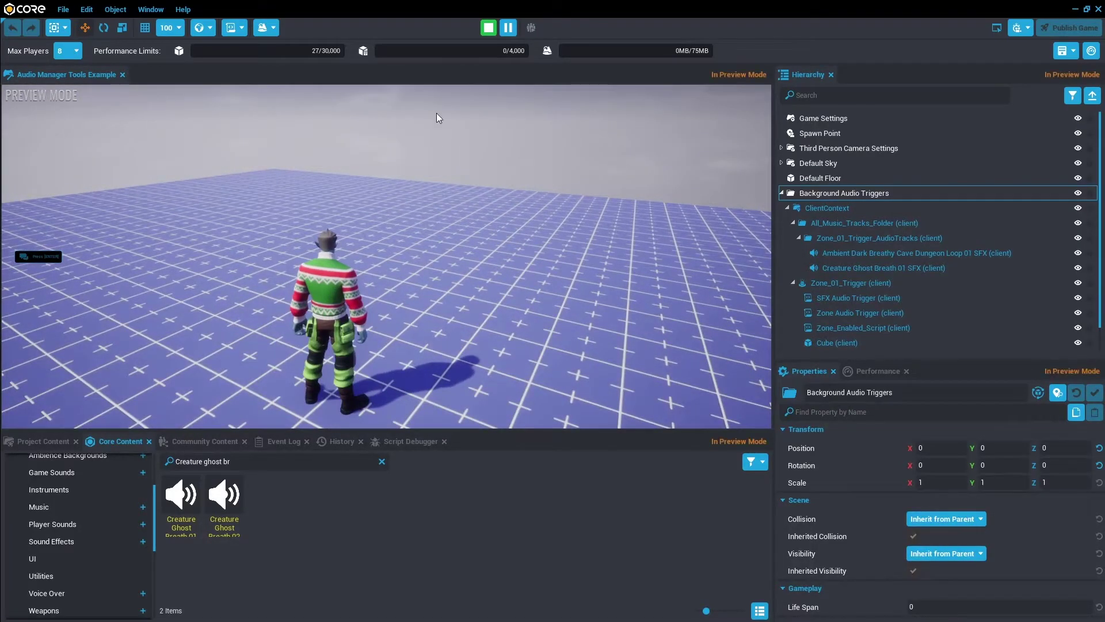
key(=)
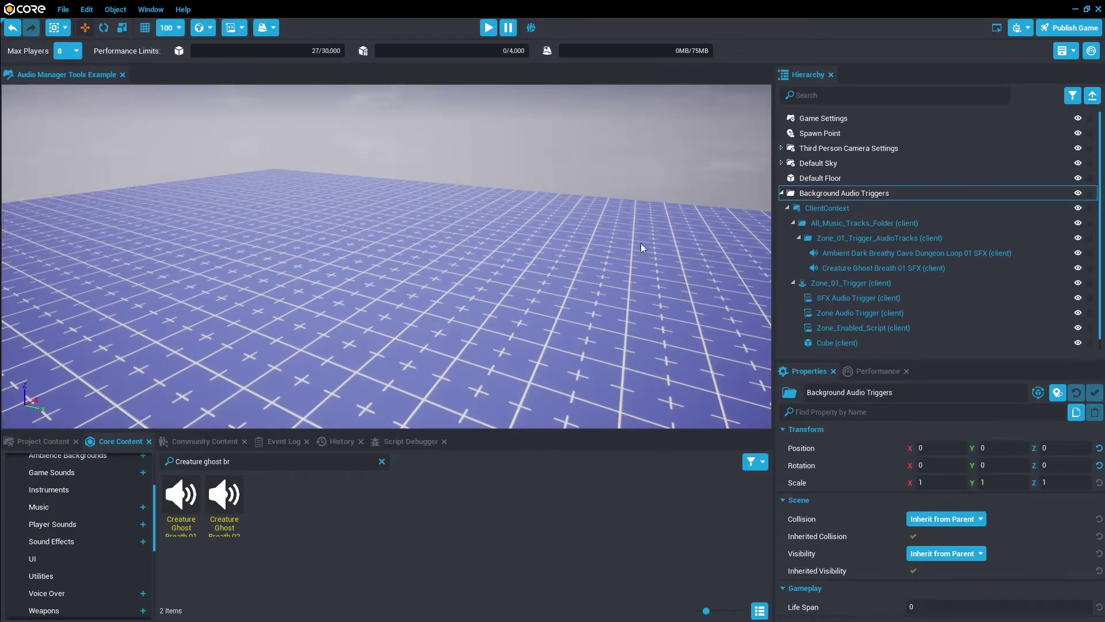
Set Zone Audio Trigger's Wait_Seconds_BeforePlay to 1 and enable Loop_Track
click(842, 314)
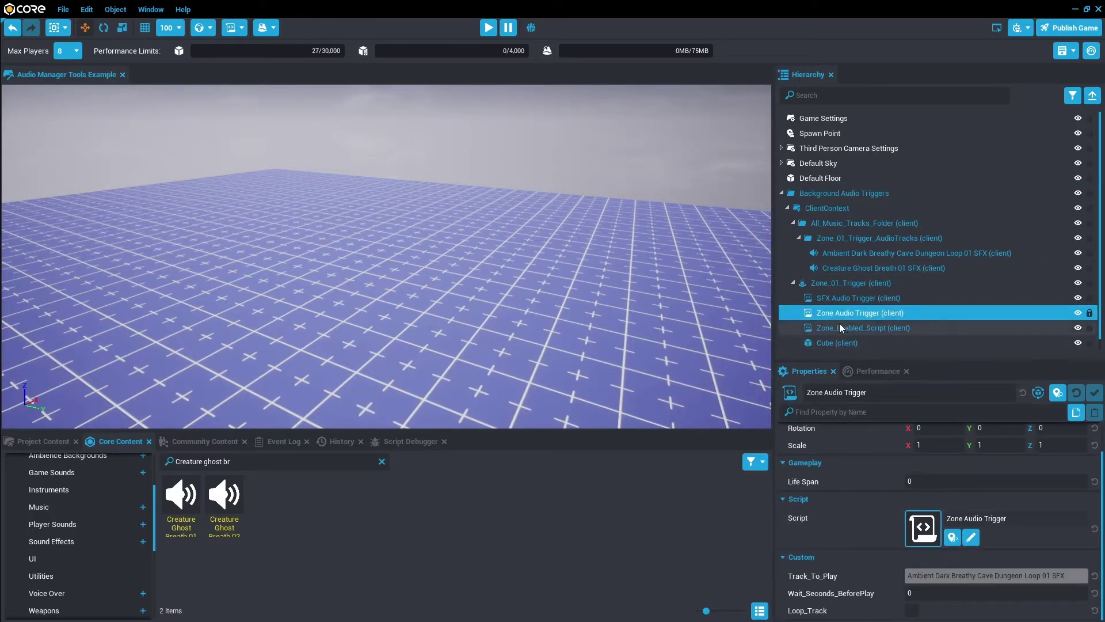
click(909, 594)
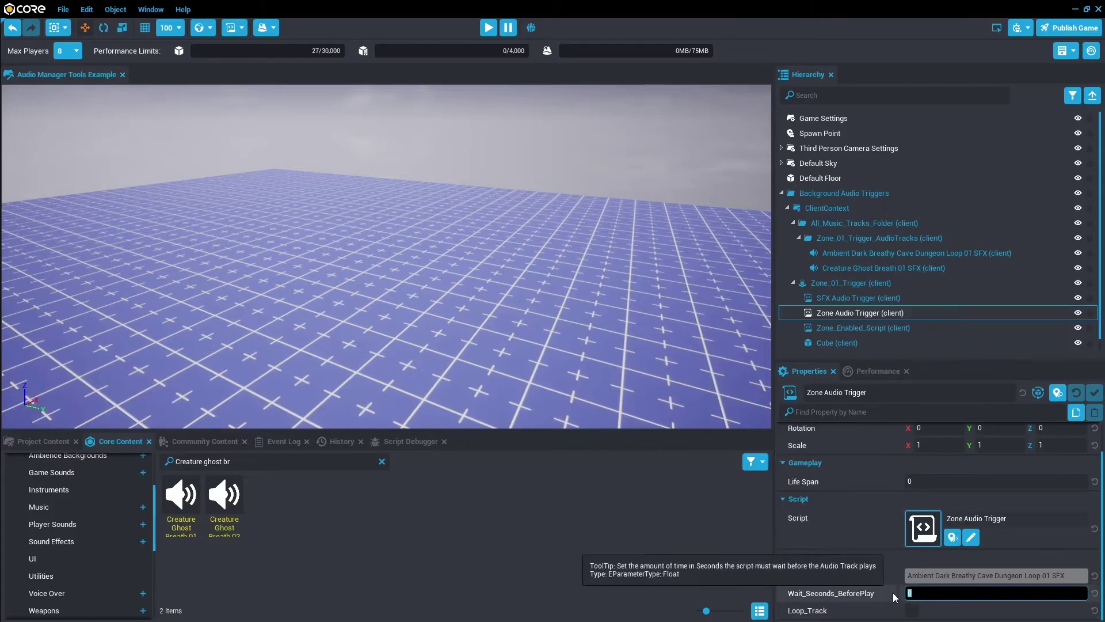
text(1)
key(Return)
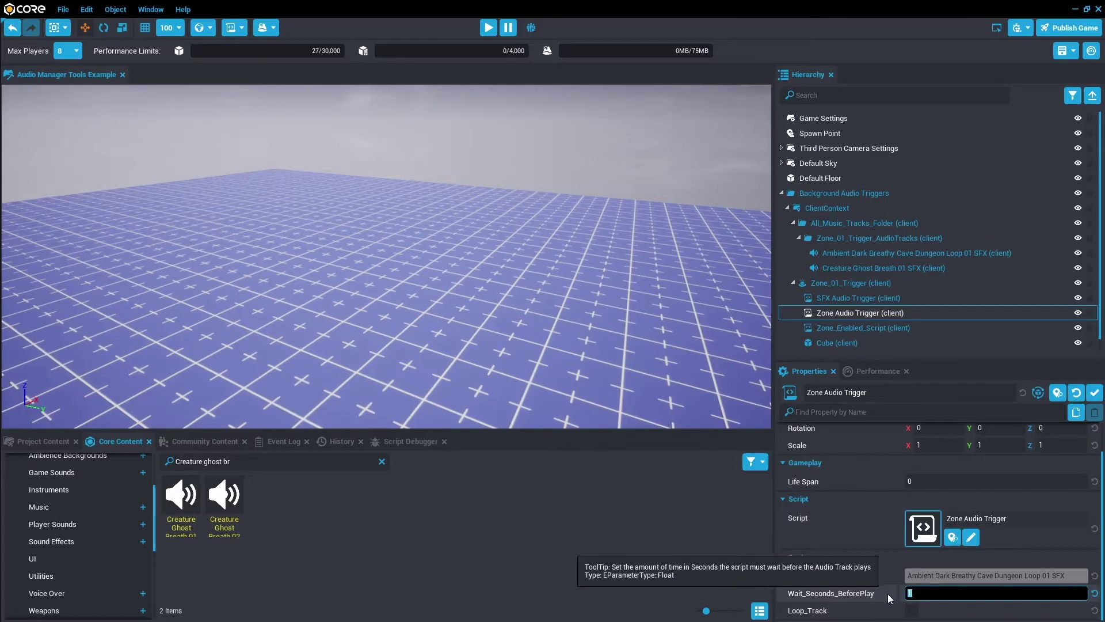
click(913, 614)
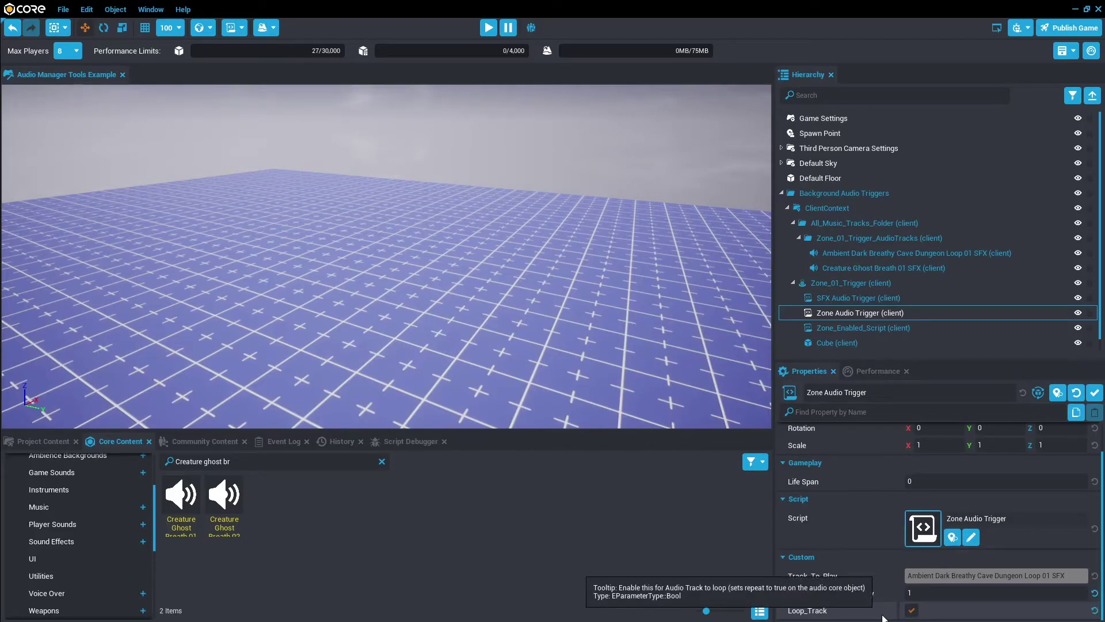
Review the Ambient Dark cave loop's settings and start a preview of the scene
click(856, 257)
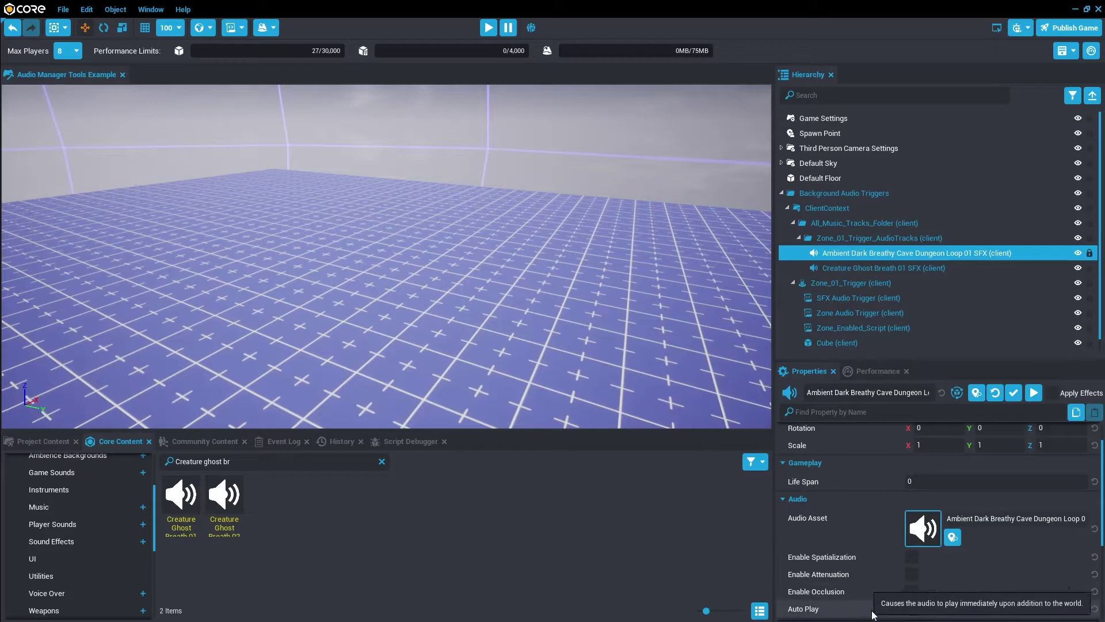
scroll(838, 609, down, 1)
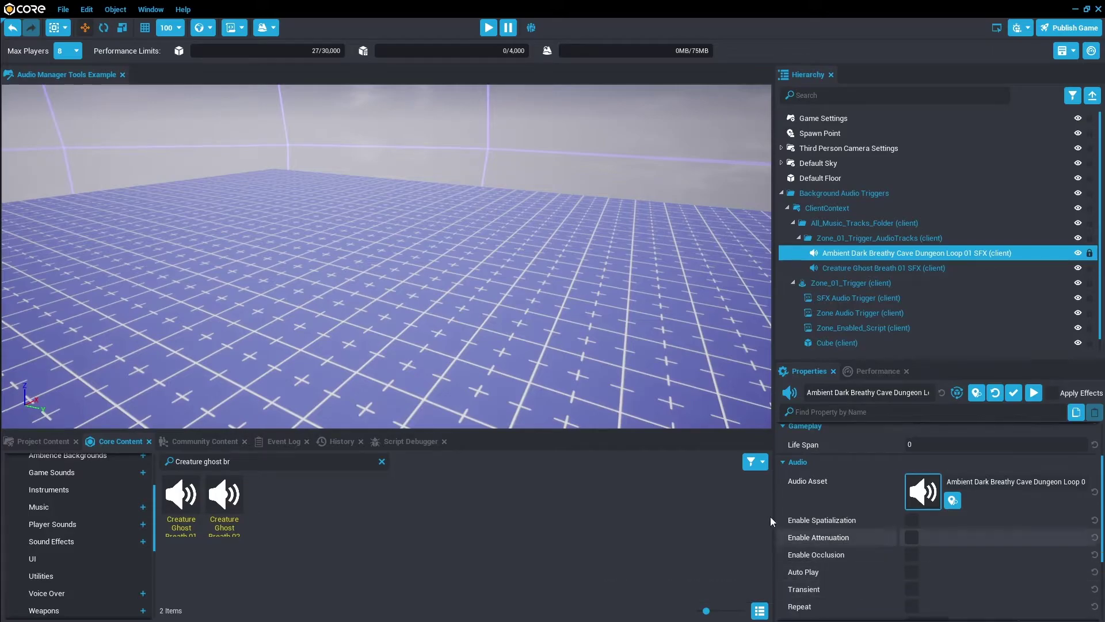
click(488, 28)
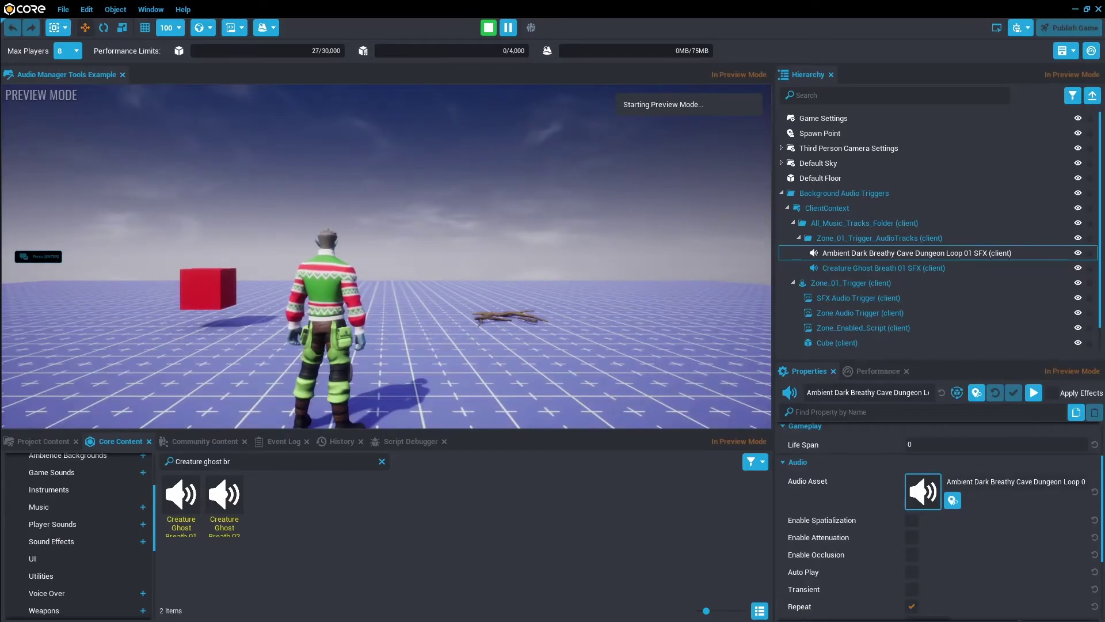
Stop the running preview and go back to editing the scene
key(equal)
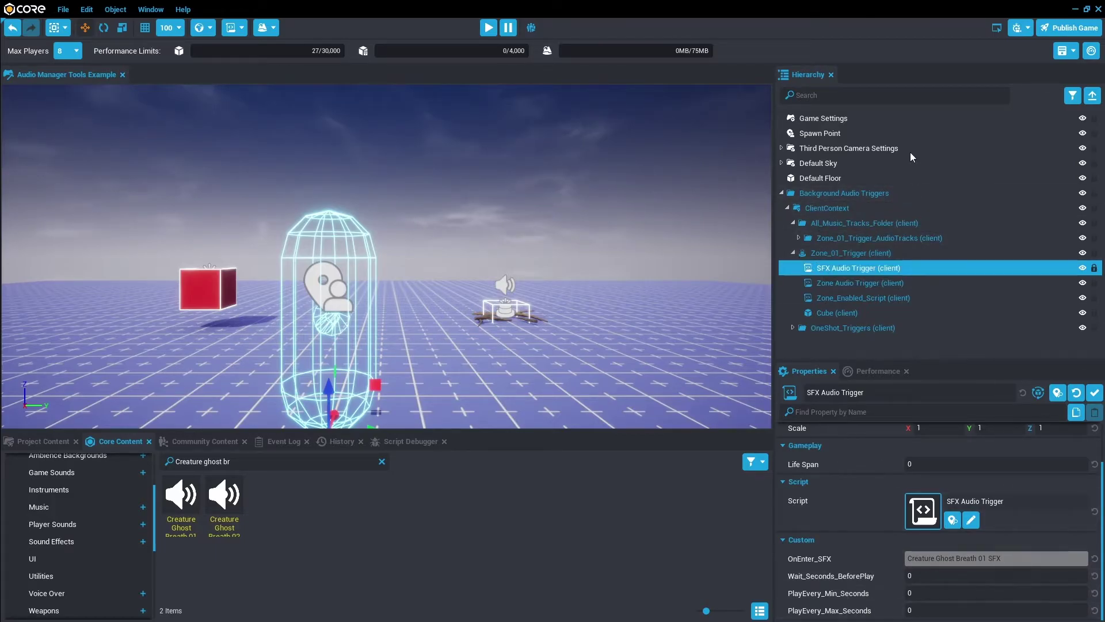
Replace Background Audio Triggers with the Example Background/Environment_Audio_Triggers template and expand its ClientContext
click(847, 193)
key(Delete)
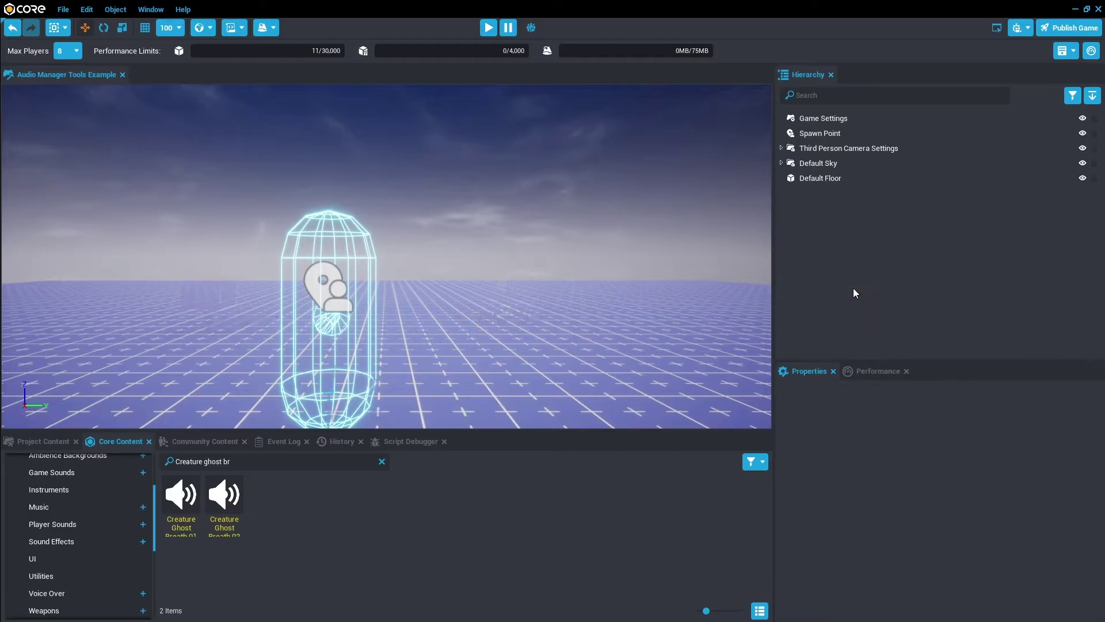
click(35, 442)
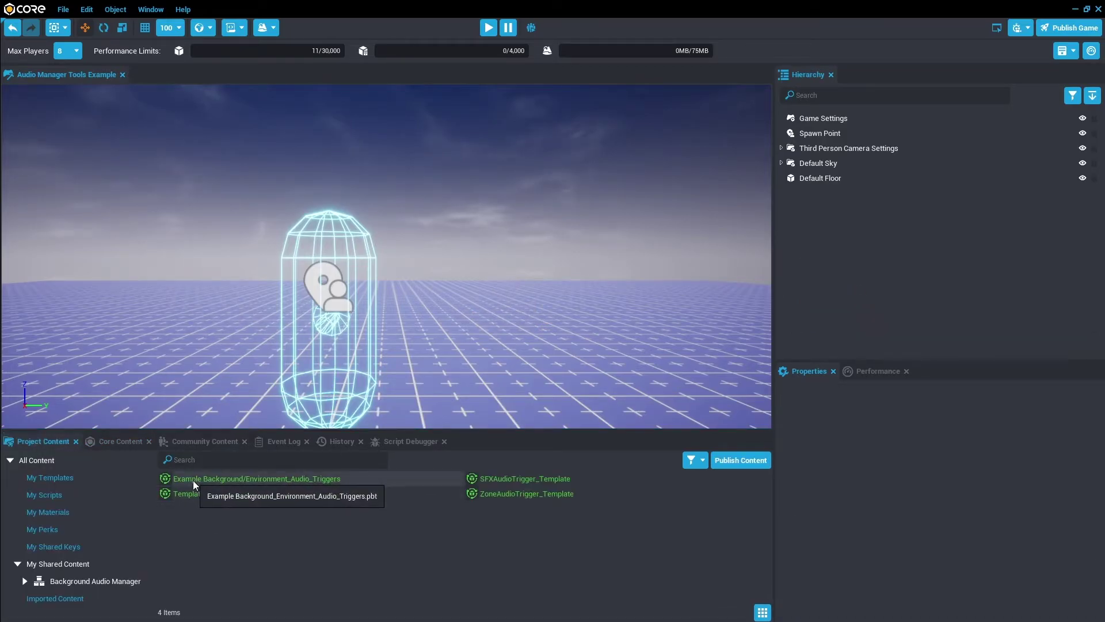
drag(192, 480, 856, 243)
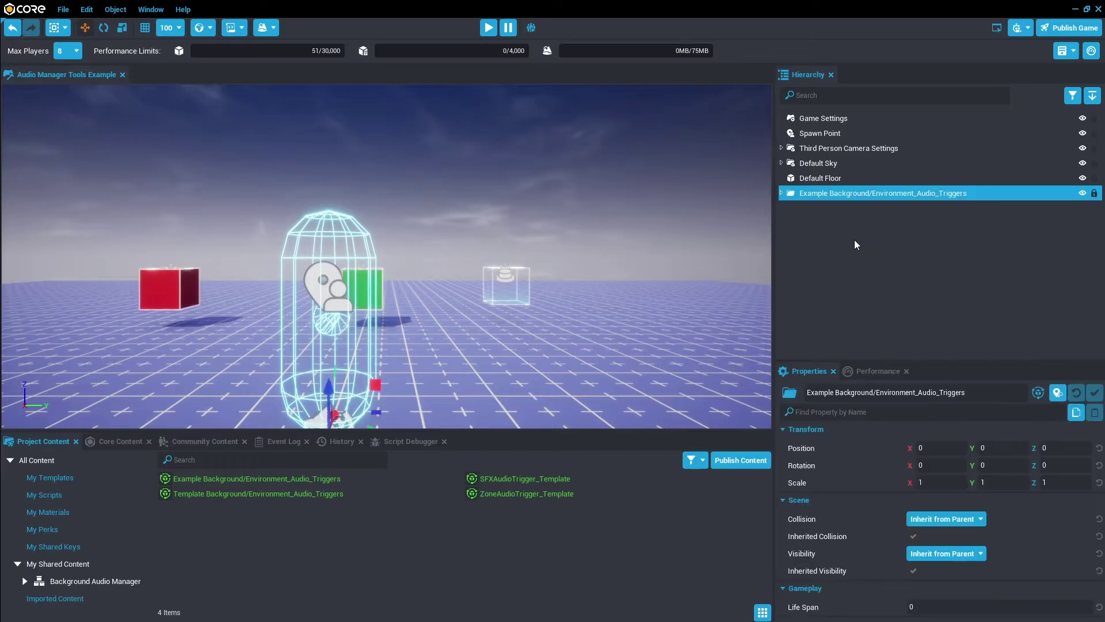
click(781, 192)
click(787, 207)
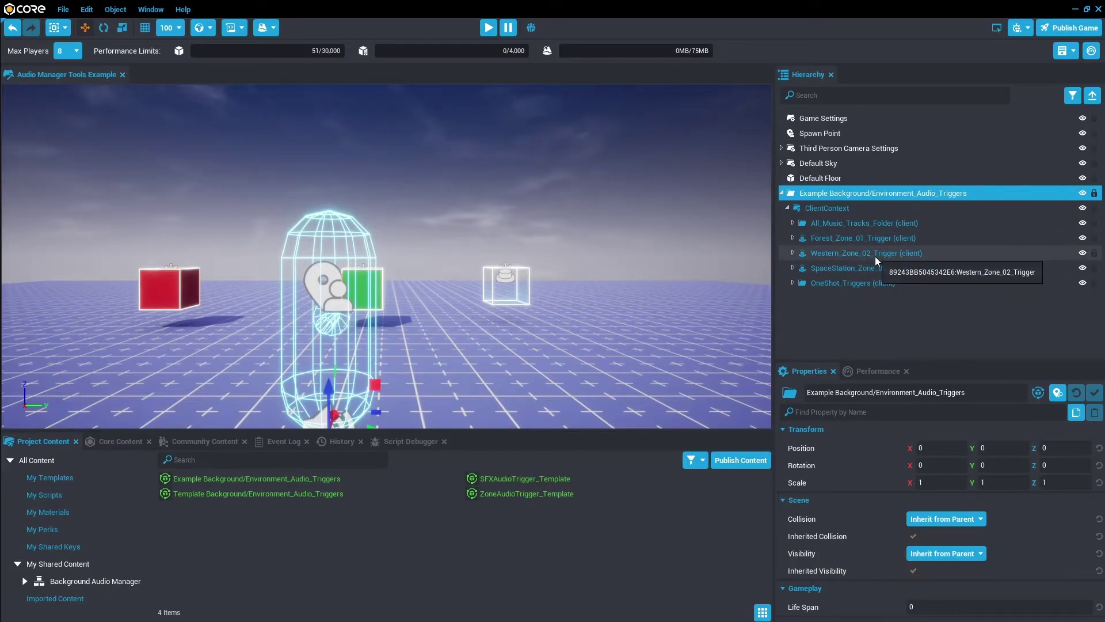
Expand SpaceStation_Zone_03_Trigger and inspect its Zone Audio Trigger and Airlock Steam SFX Audio Trigger
click(793, 269)
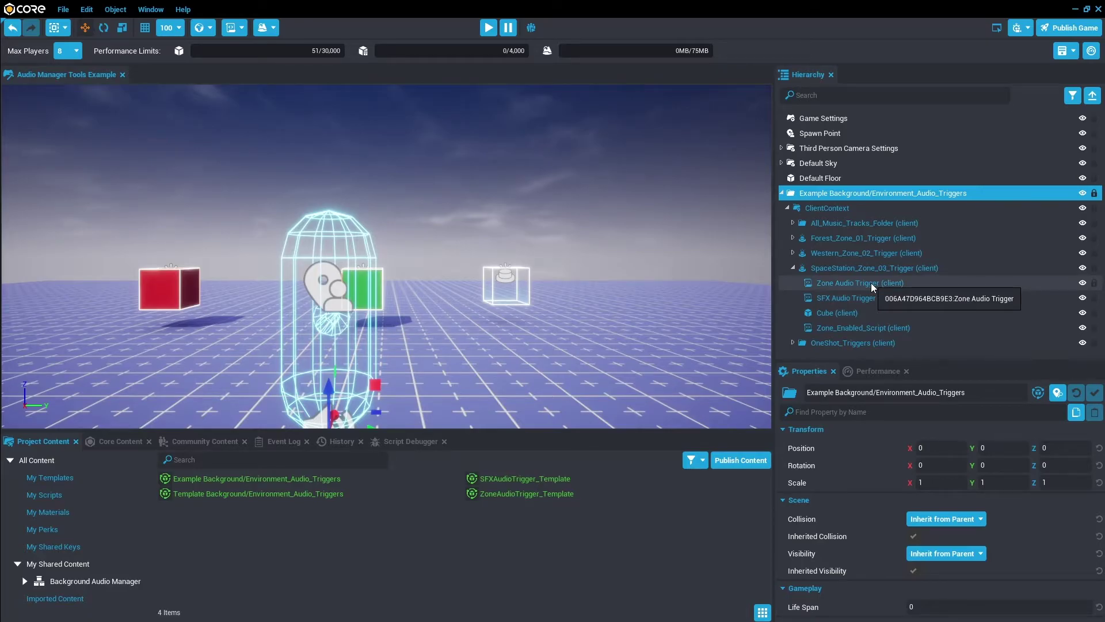
click(841, 285)
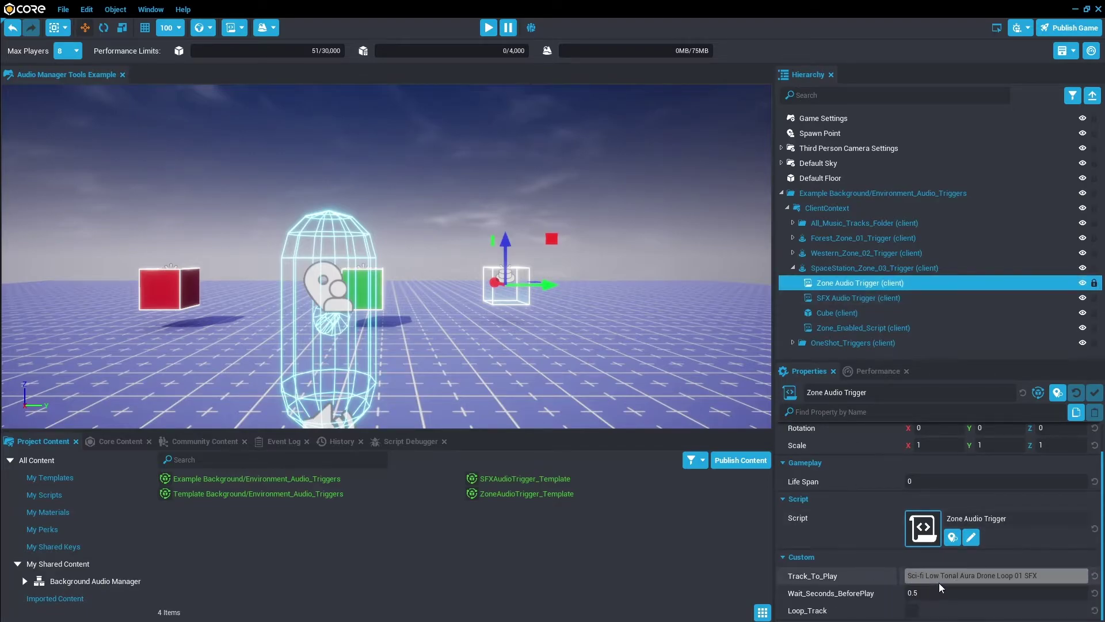
click(841, 298)
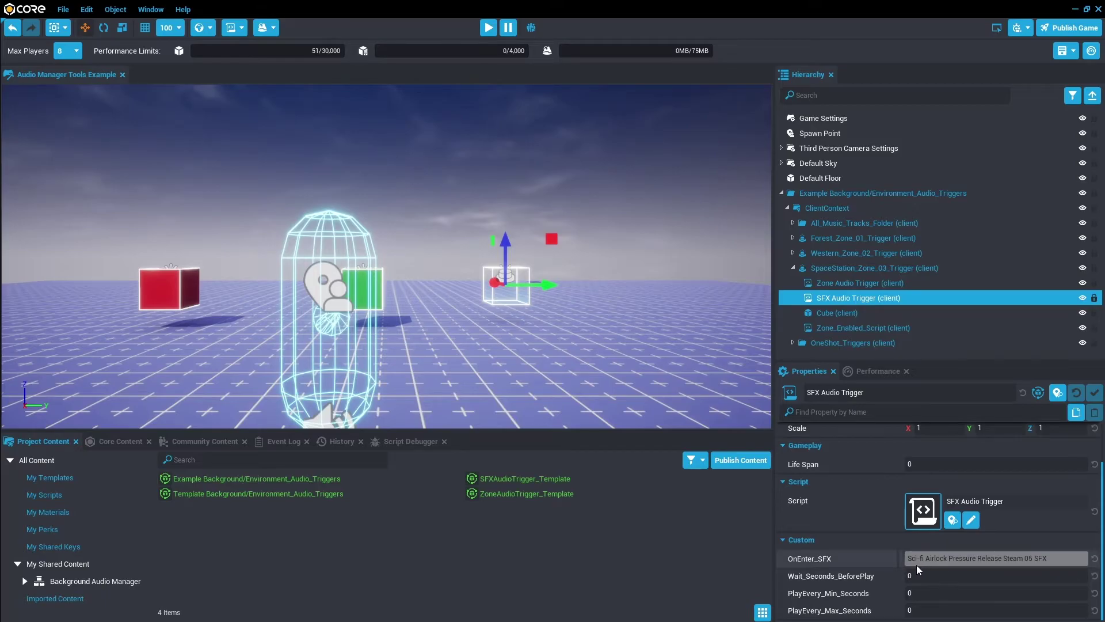
Expand Forest_Zone_01_Trigger and inspect its Fire Chunk Whoosh and wind SFX triggers
click(793, 268)
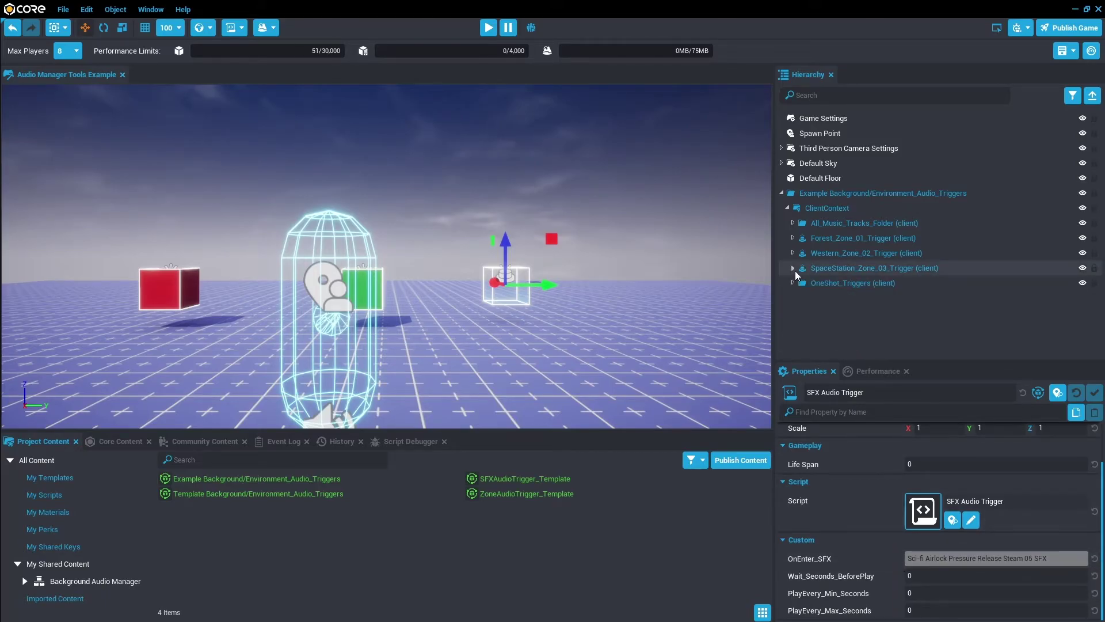
click(793, 237)
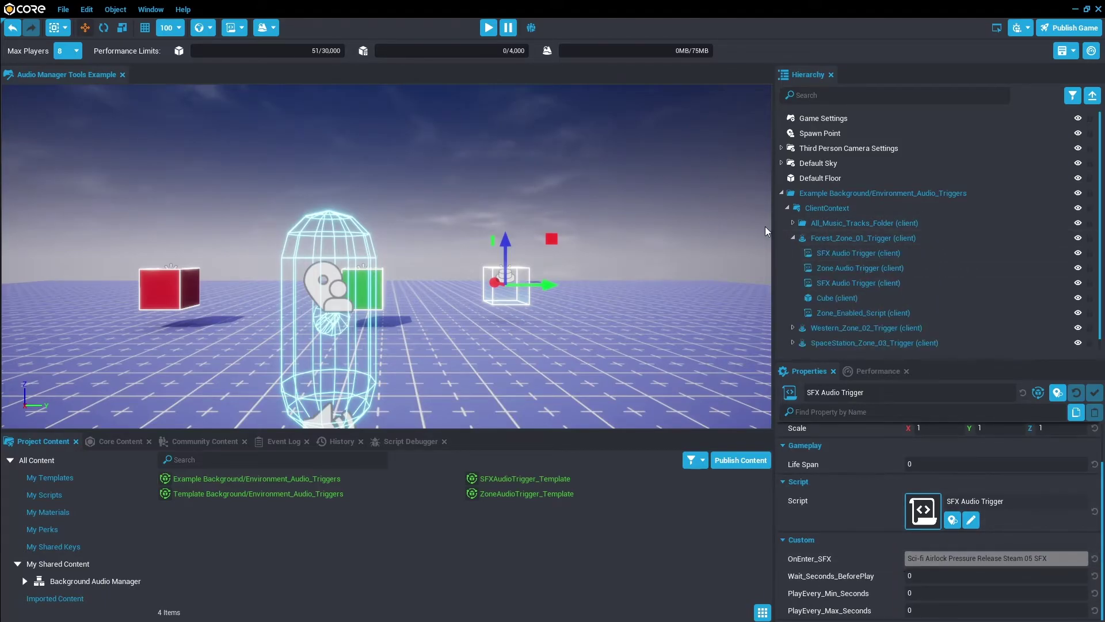
click(831, 257)
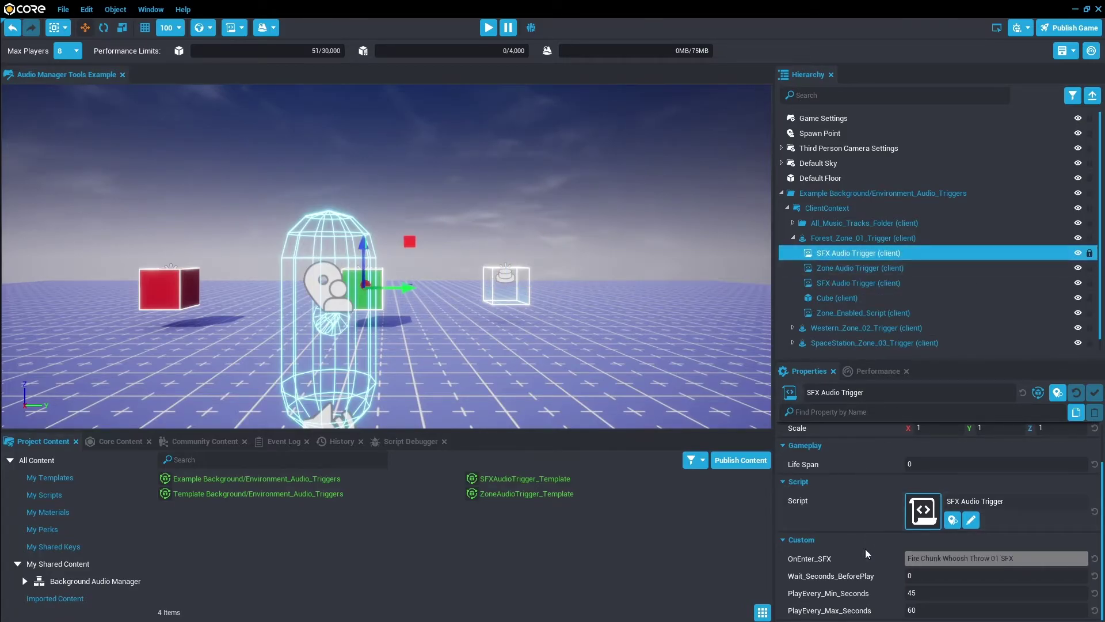
click(867, 285)
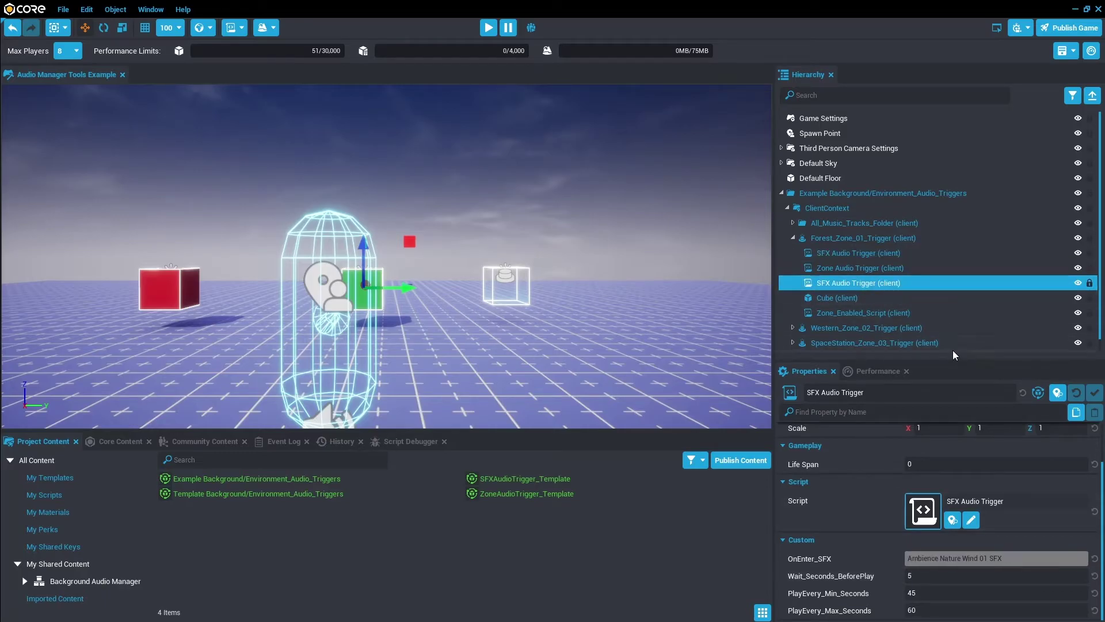
click(868, 253)
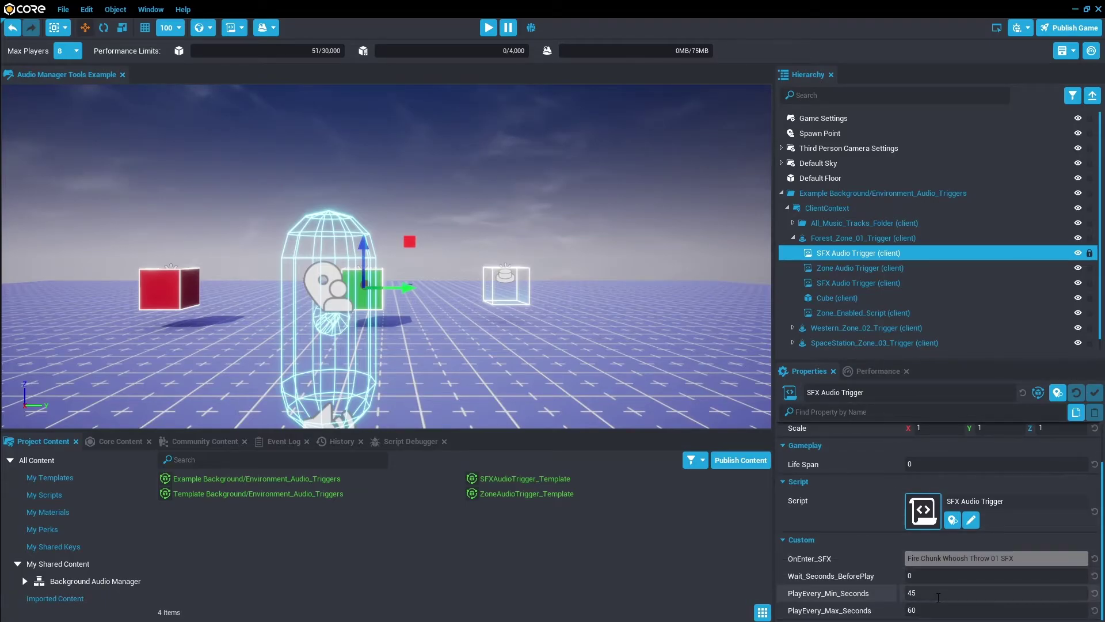
Set Fire Chunk Whoosh's PlayEvery_Min_Seconds to 0, then check the Forest Birds and Wind triggers
click(882, 597)
text(0)
key(Tab)
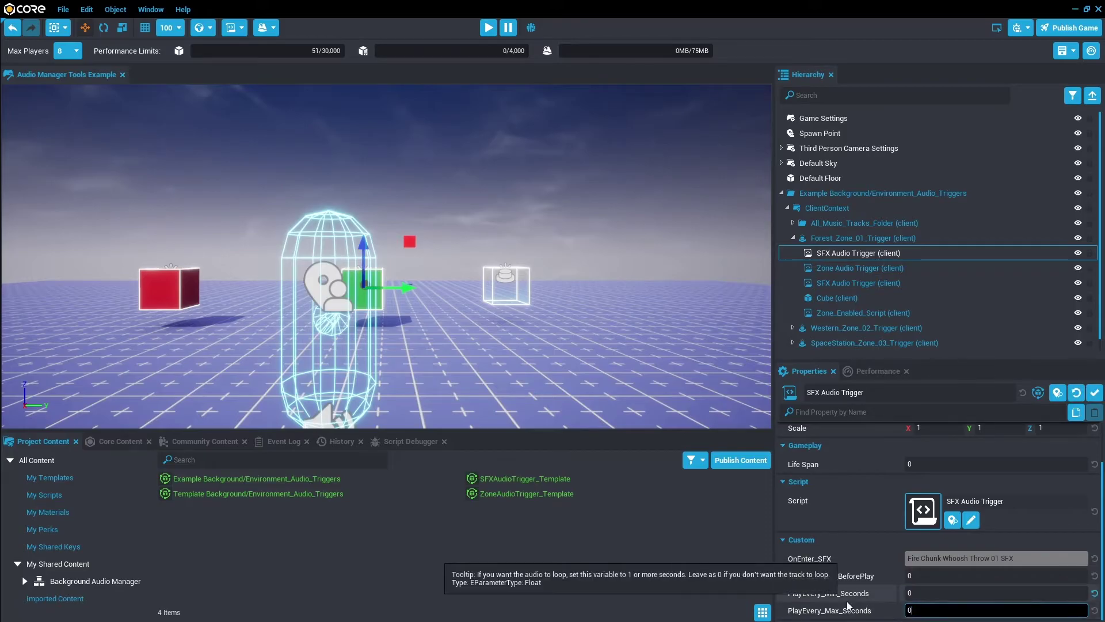
click(848, 272)
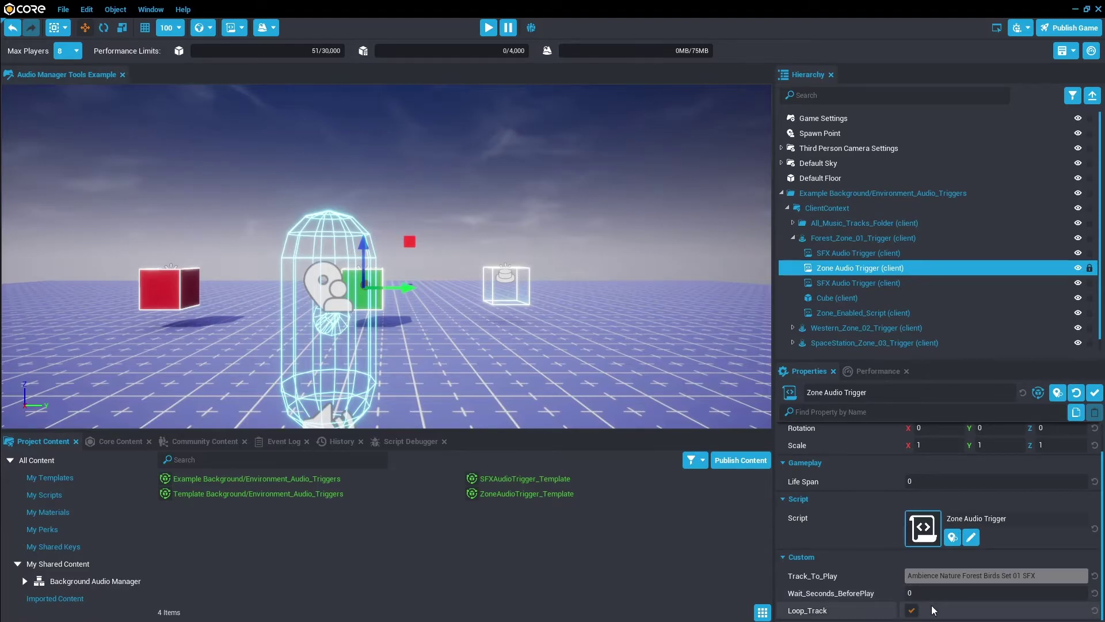
click(861, 289)
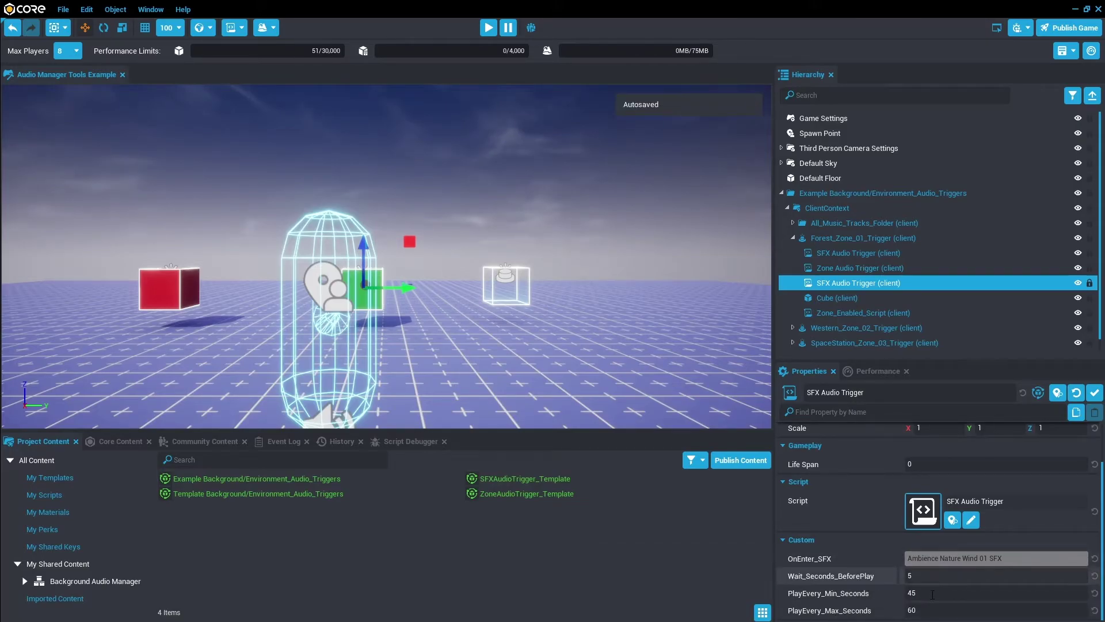
Collapse the forest zone, expand Western_Zone_02_Trigger and inspect its Ambience Desert Wind zone track
click(792, 239)
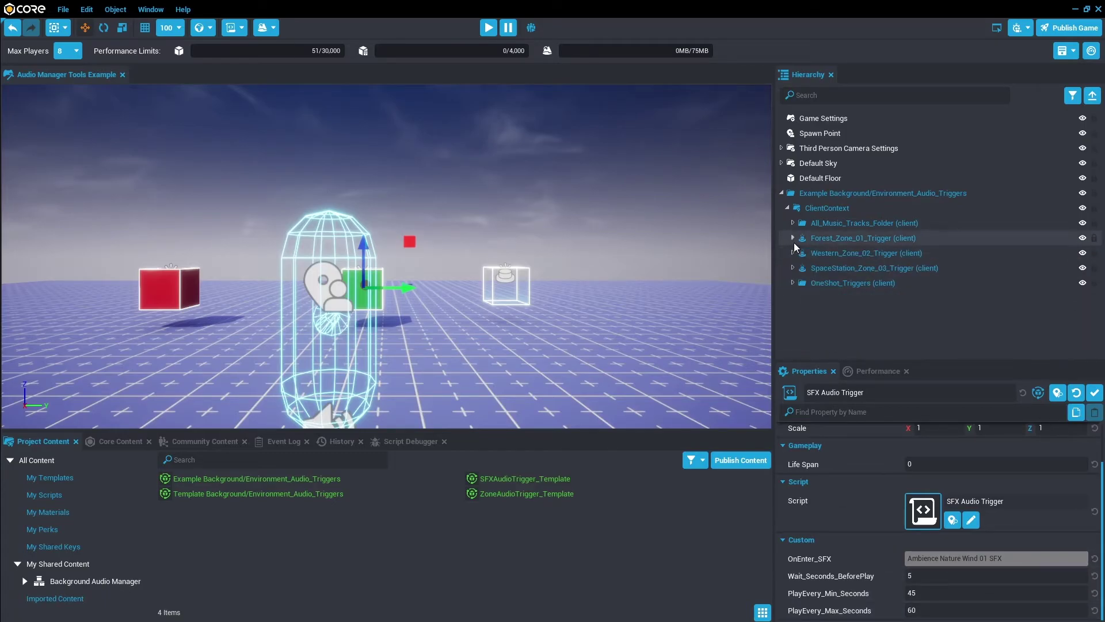
click(797, 254)
click(793, 254)
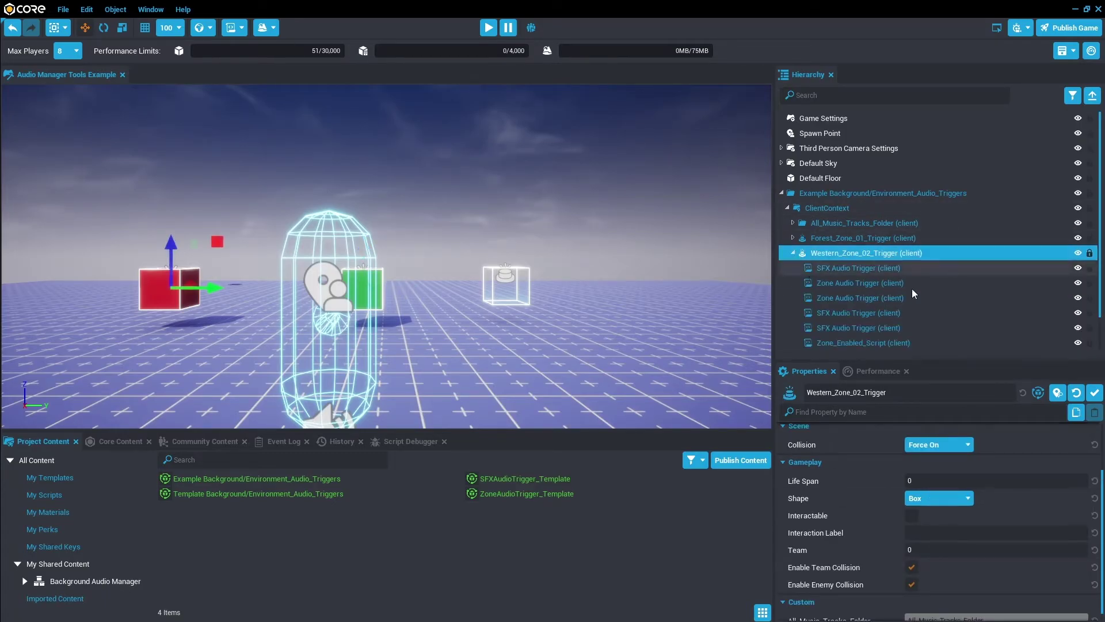
scroll(972, 304, down, 1)
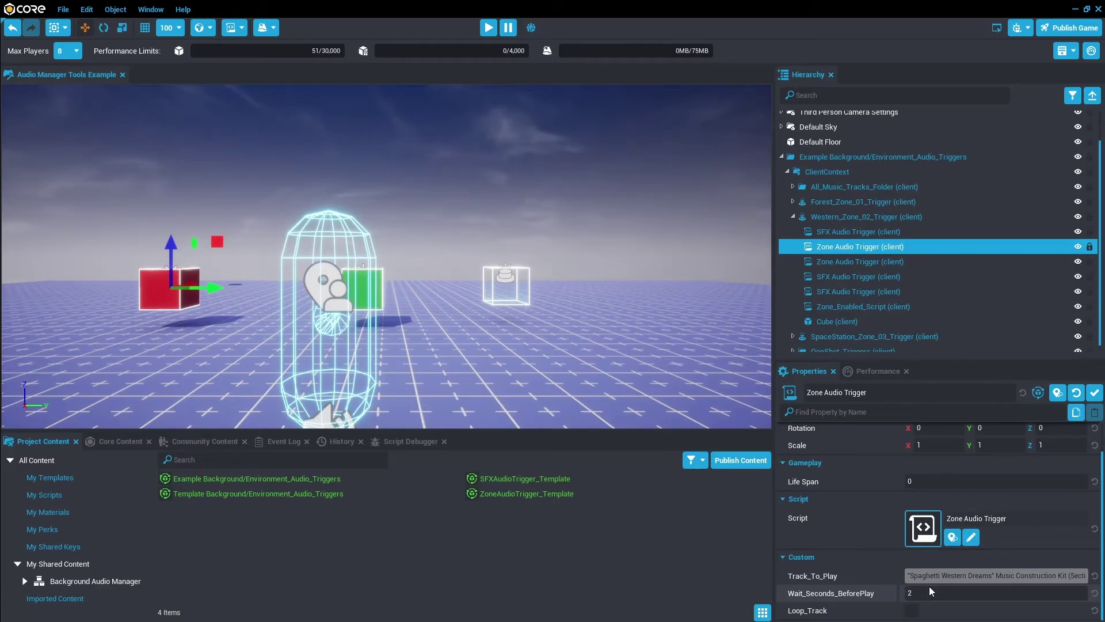
click(897, 263)
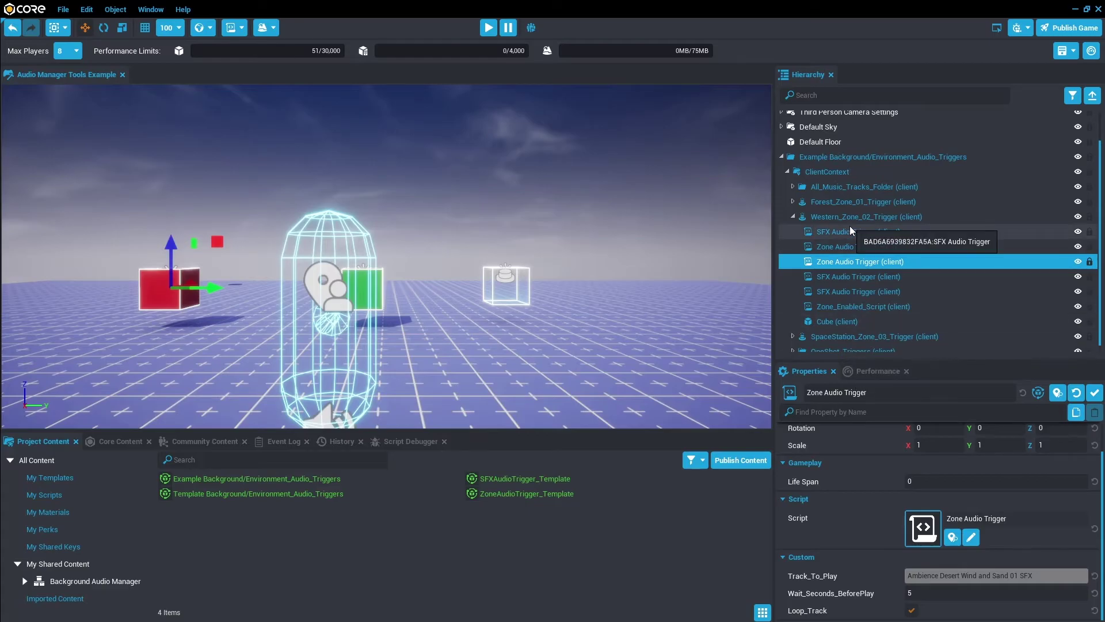
Review the tension stinger, Desert Creatures and Eagle Tweeting SFX triggers, then collapse the western zone
click(834, 232)
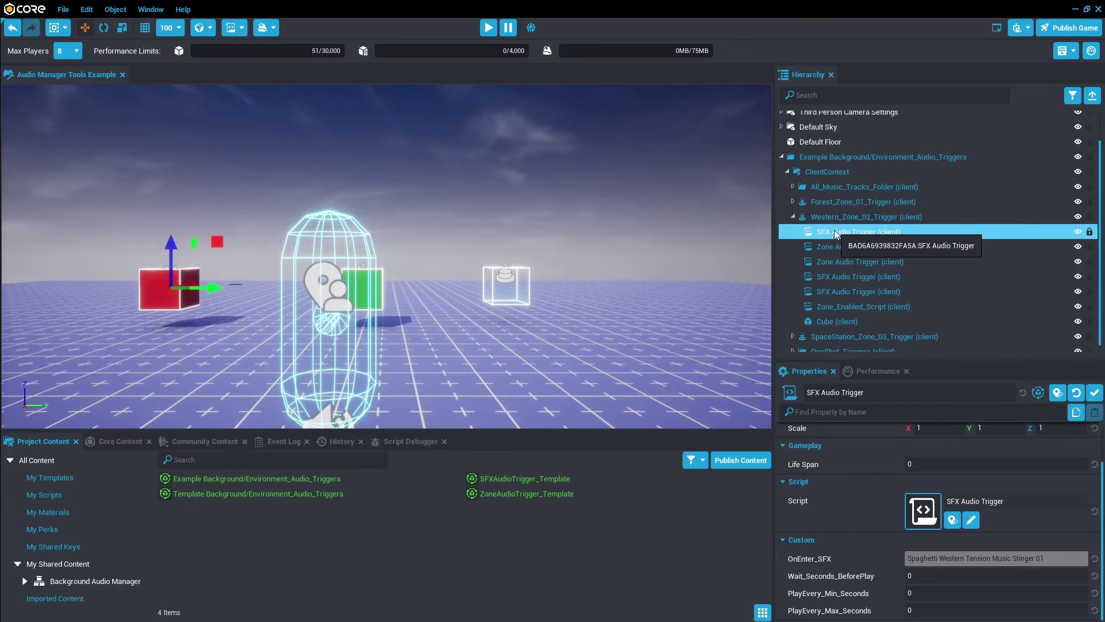
mouse_move(868, 613)
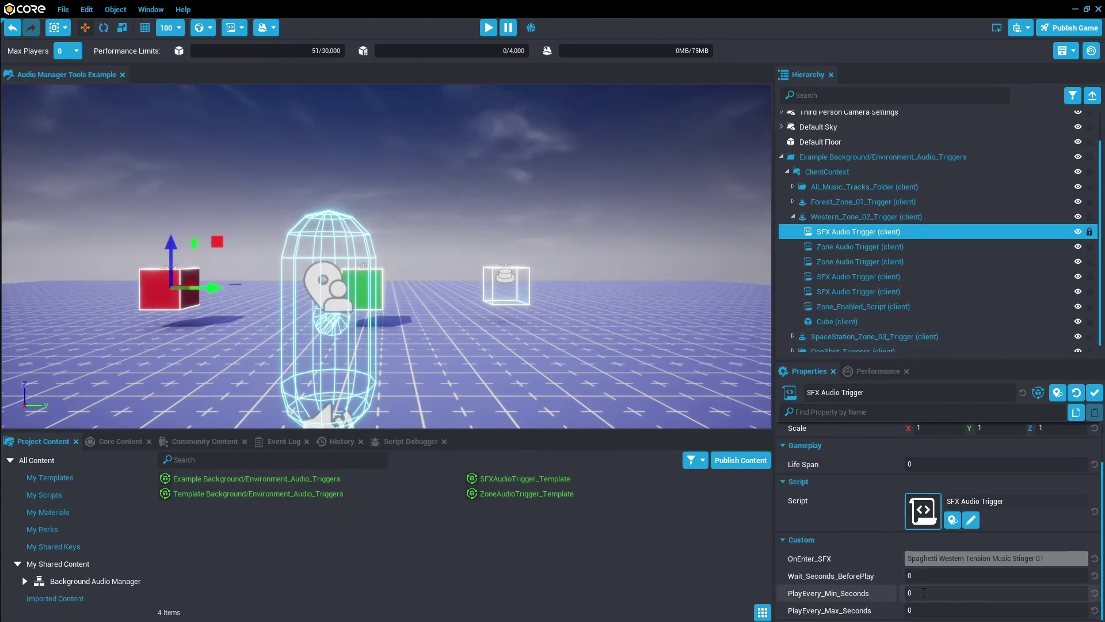
click(845, 277)
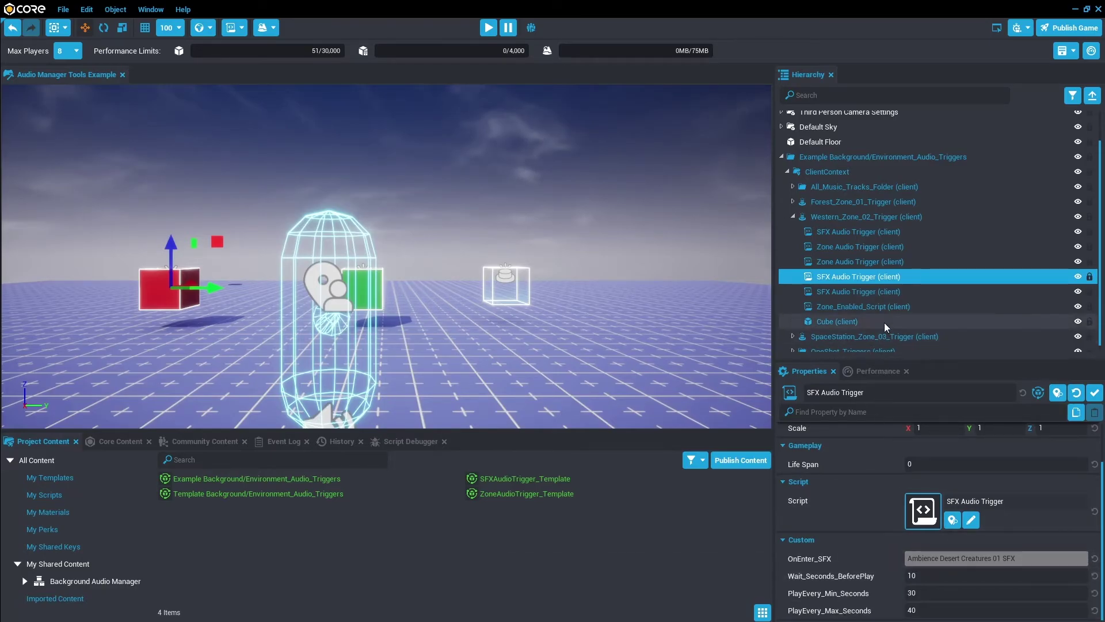
click(880, 291)
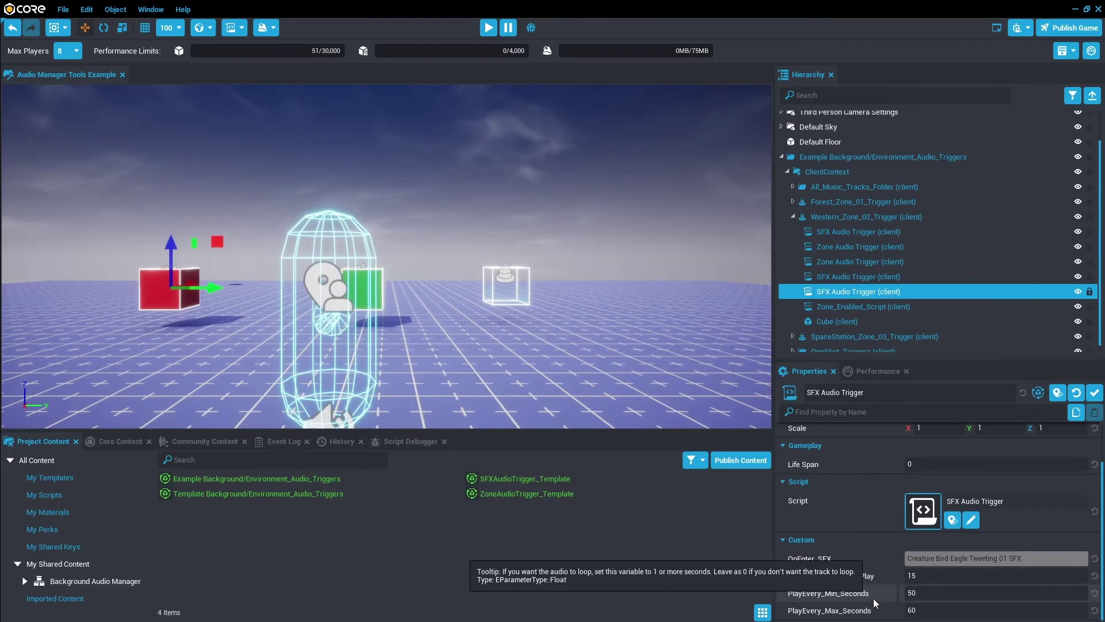
click(793, 216)
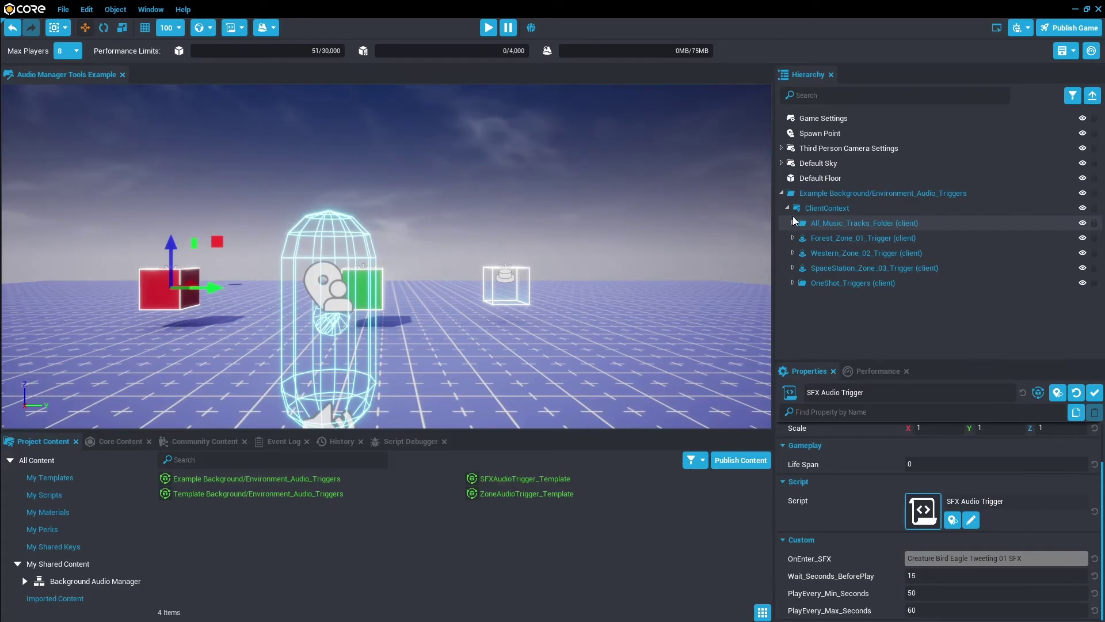
Frame One_Shot_Trigger and show its One Shot SFX trigger playing Branches Twig Crunchy Foliage Movement 01
click(792, 282)
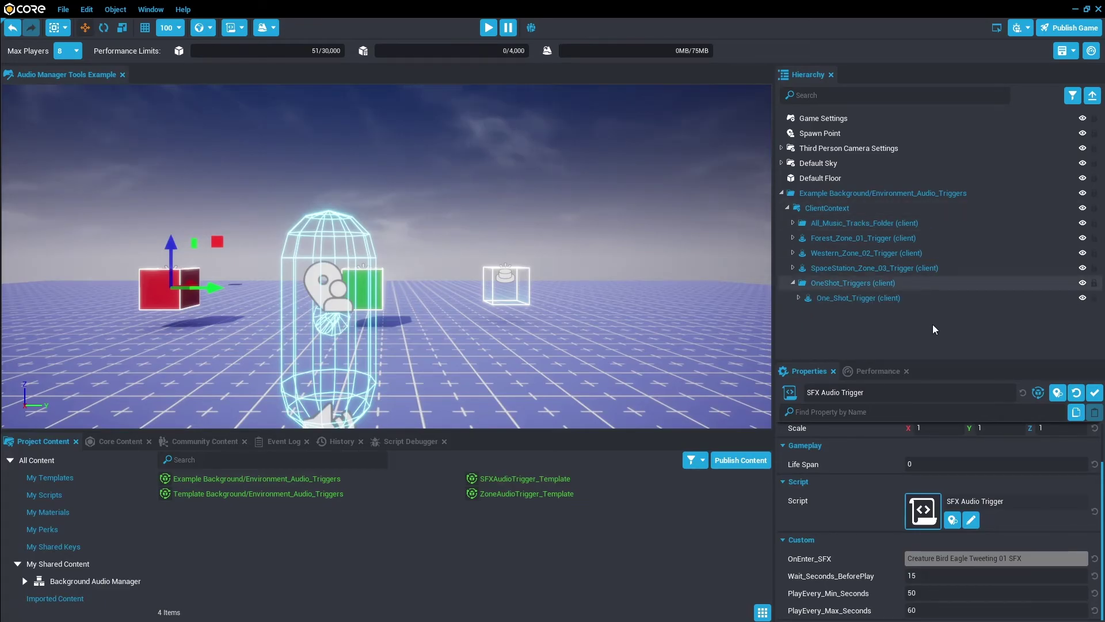
click(798, 297)
click(828, 302)
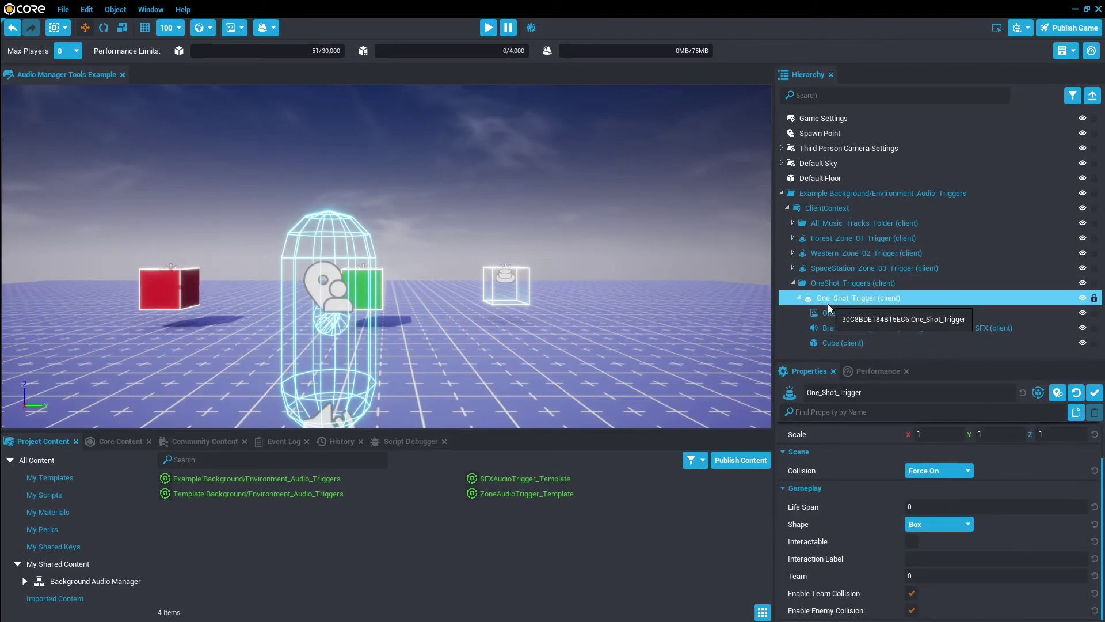
scroll(558, 271, down, 2)
key(f)
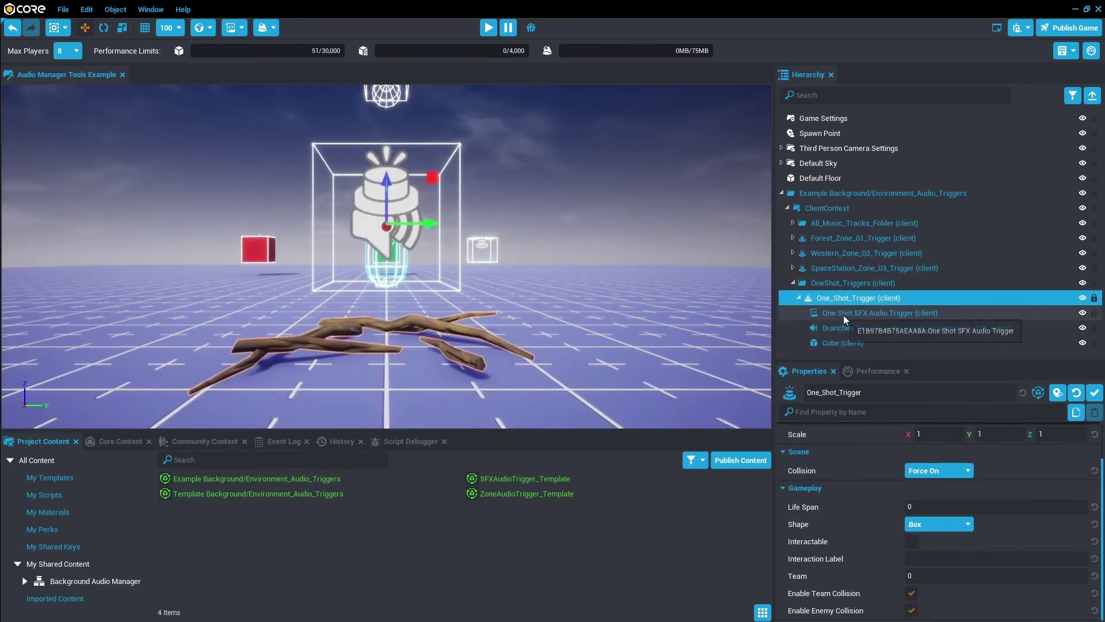
click(844, 312)
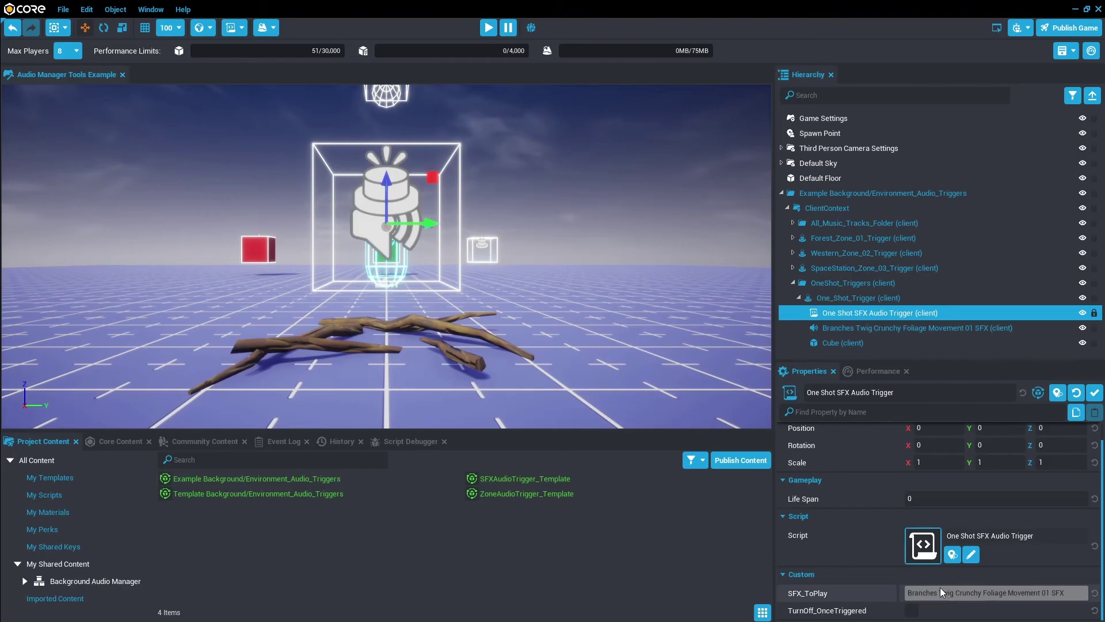